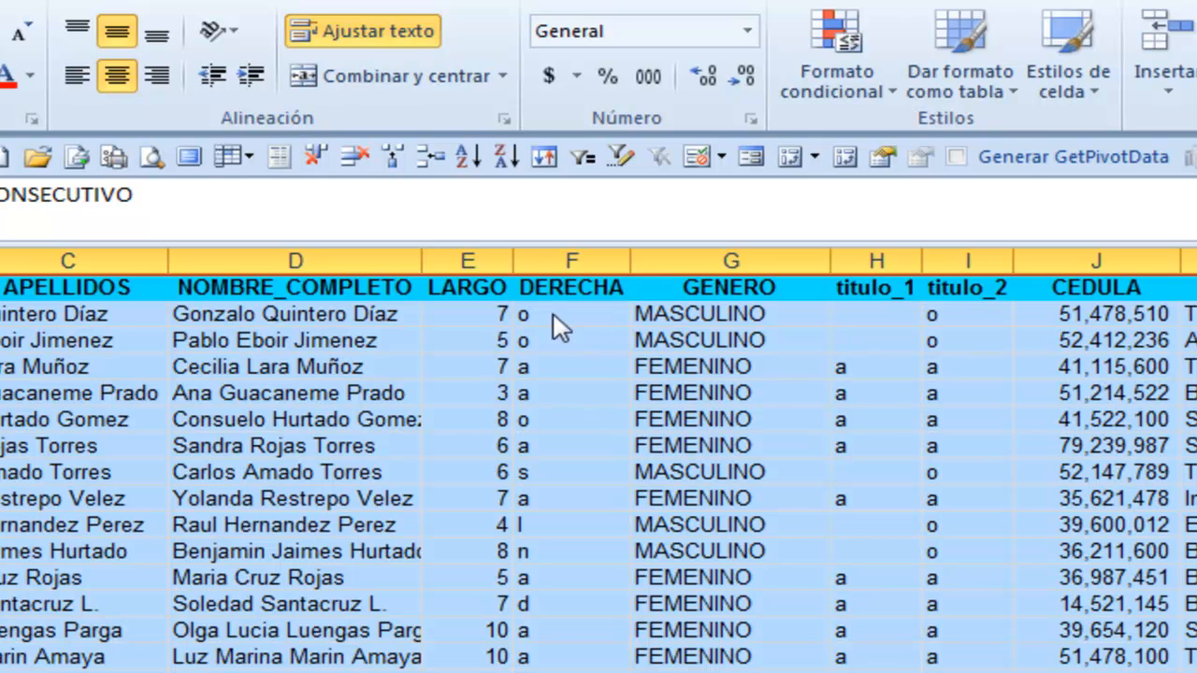
- Review the database's columns through validacion mail, check the titulo_1 formula in H2, and select the named range base
click(859, 323)
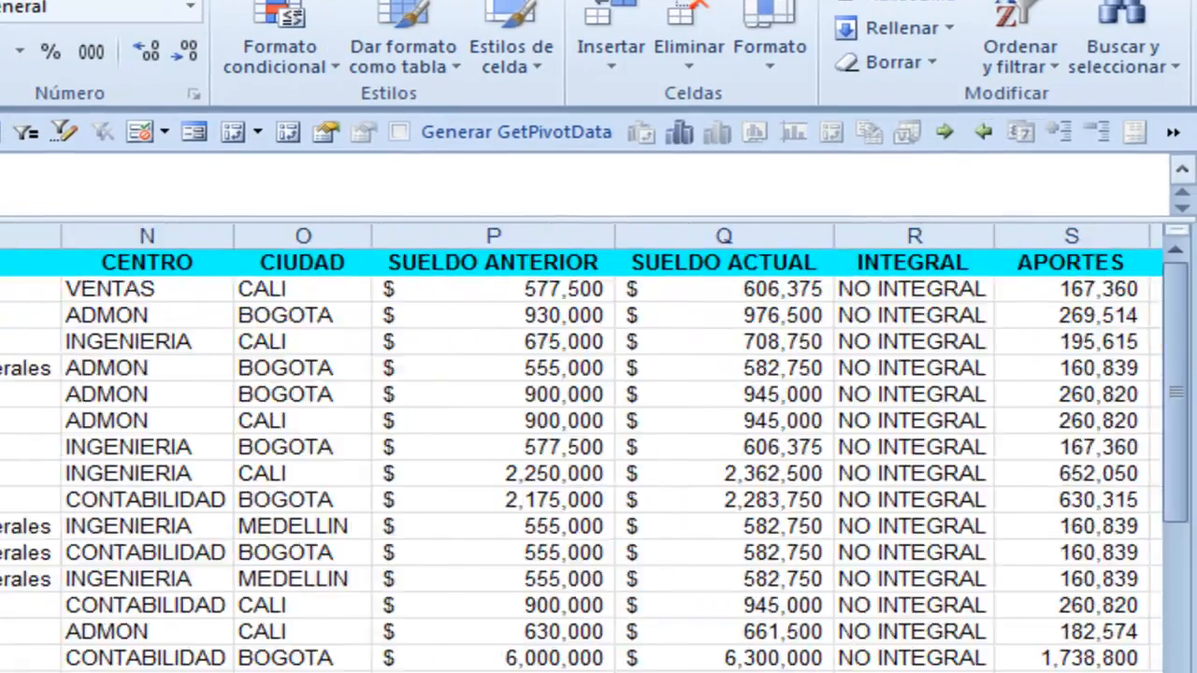
scroll(598, 448, right, 3)
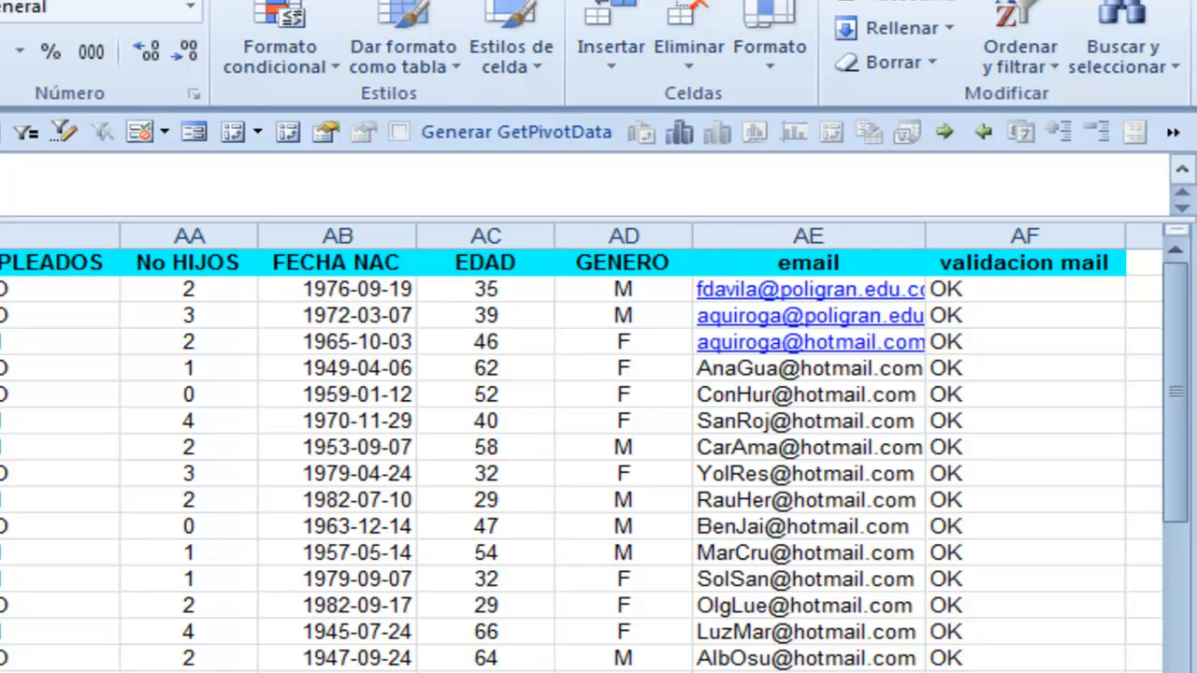
scroll(599, 449, left, 15)
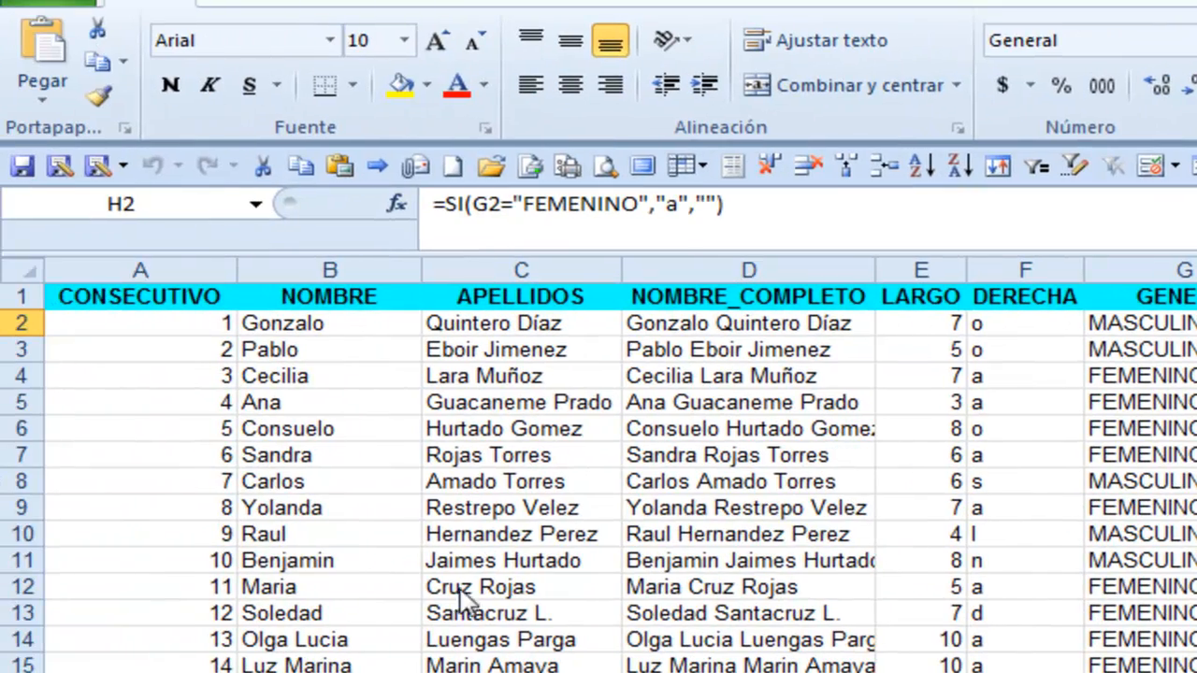
click(256, 206)
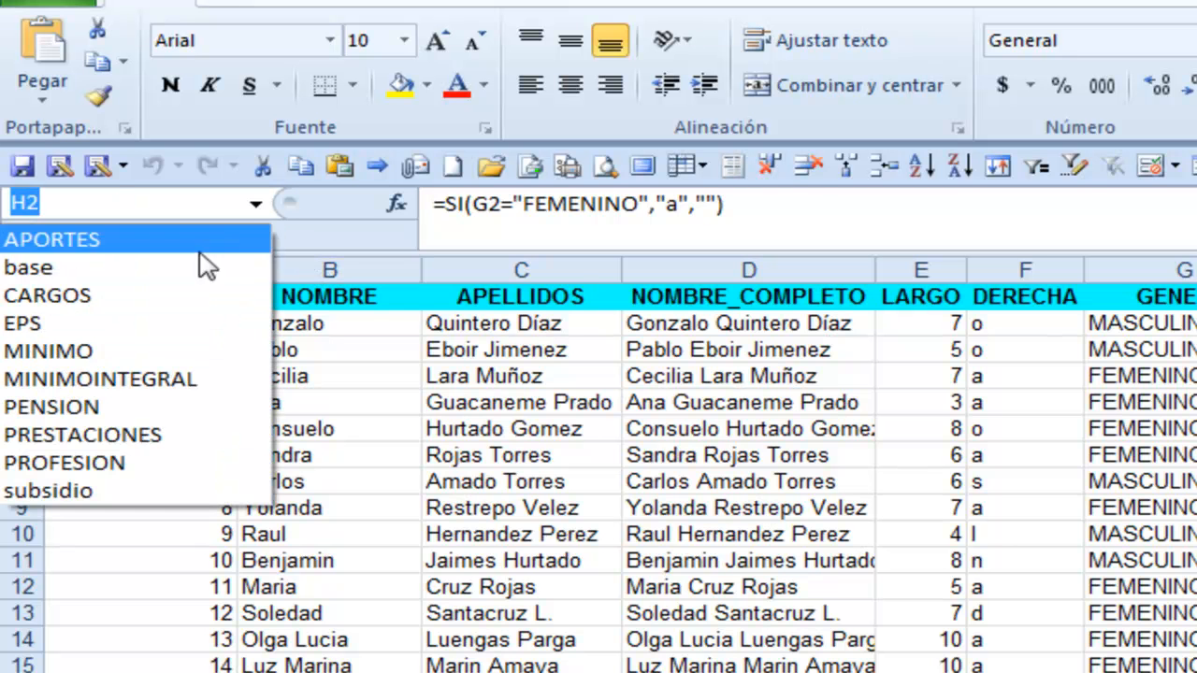
click(187, 270)
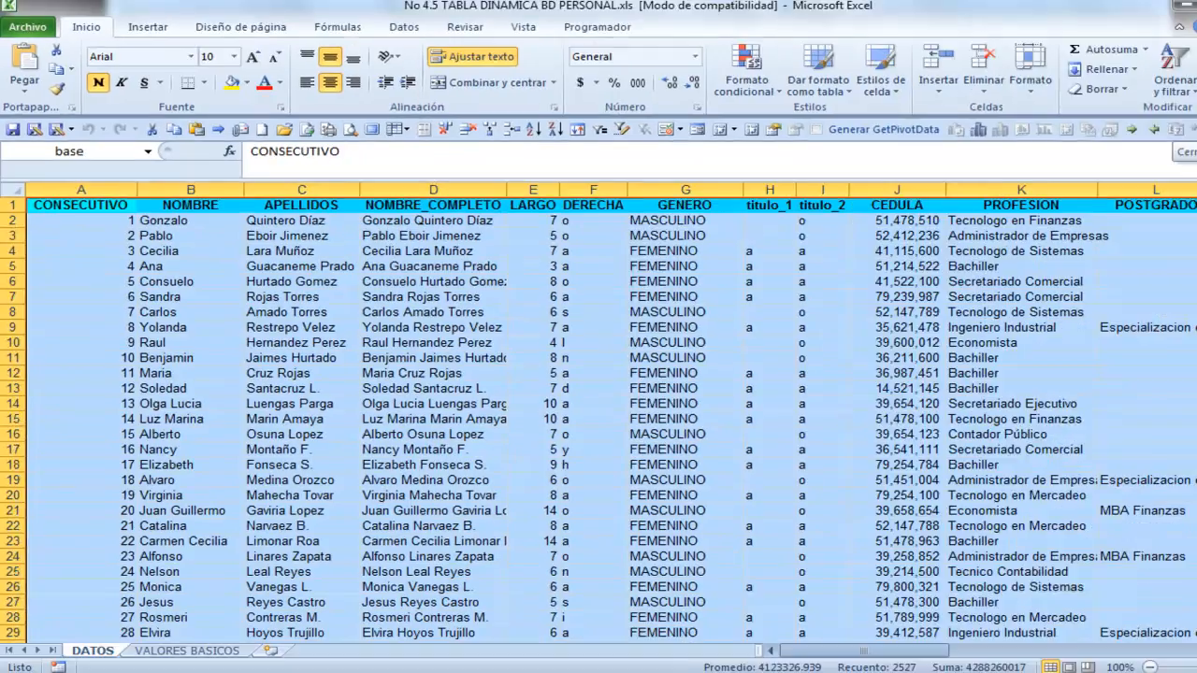
- Close the No 4.5 TABLA DINAMICA BD PERSONAL.xls workbook without saving changes and exit Excel
click(1175, 9)
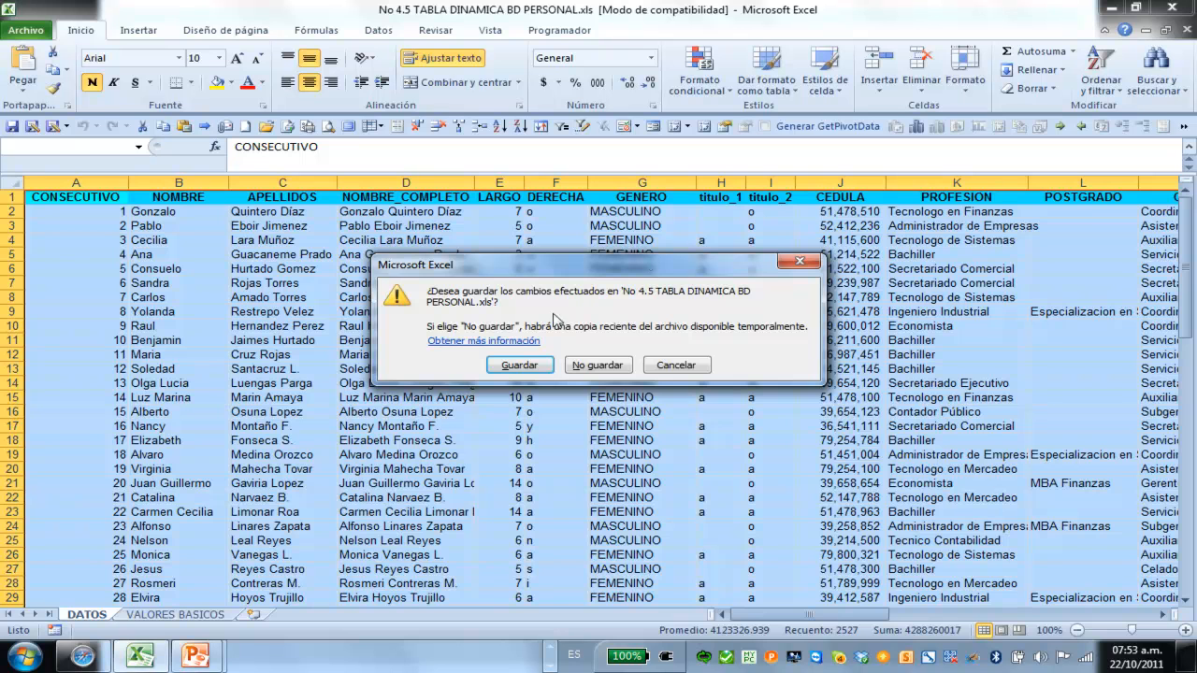
click(577, 367)
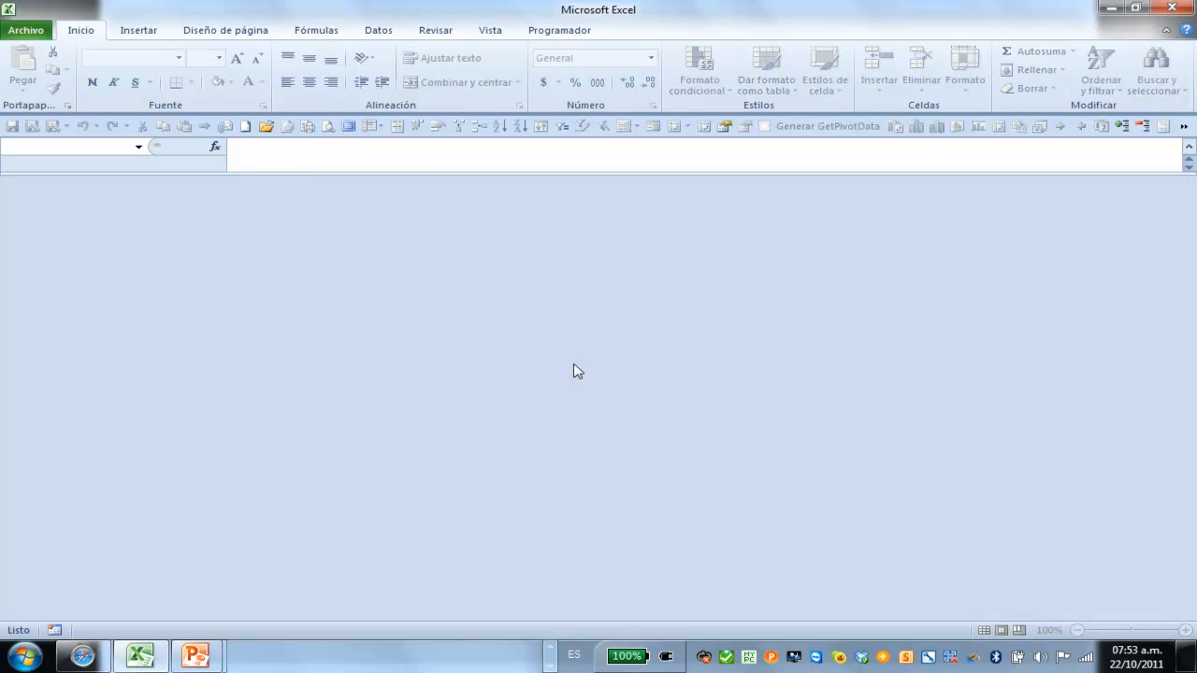
click(1174, 8)
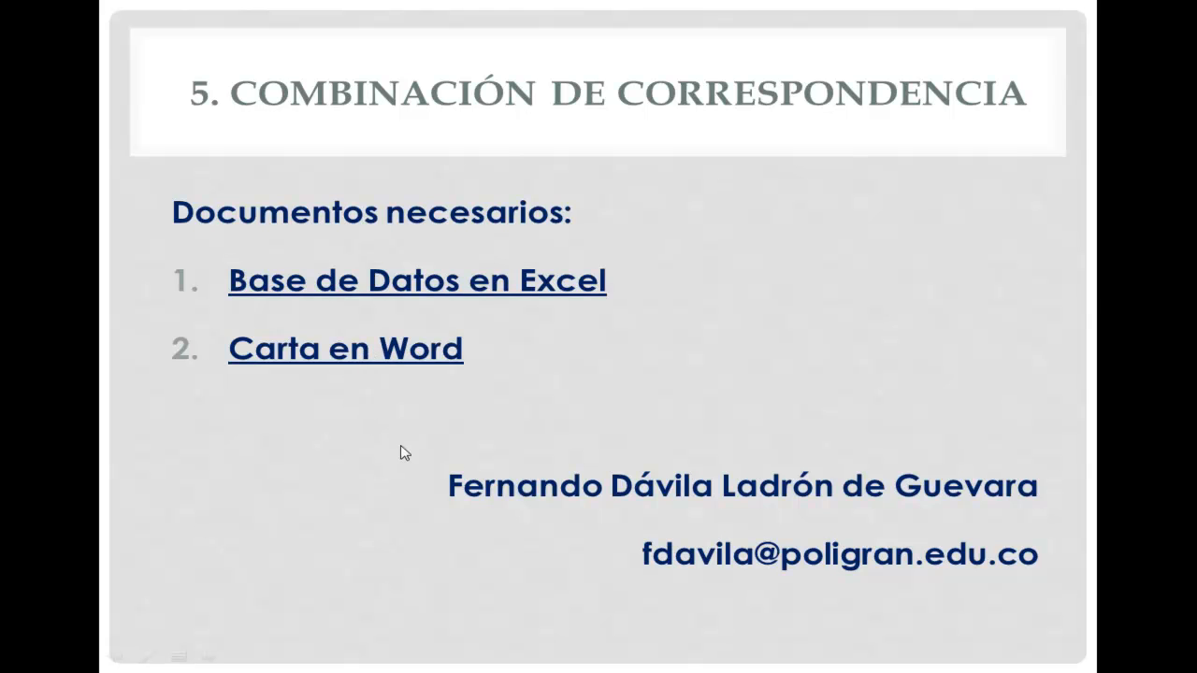
- Switch to the Carta_Combinanción.docx letter in Word and review its text and personnel data table
key(alt+Tab)
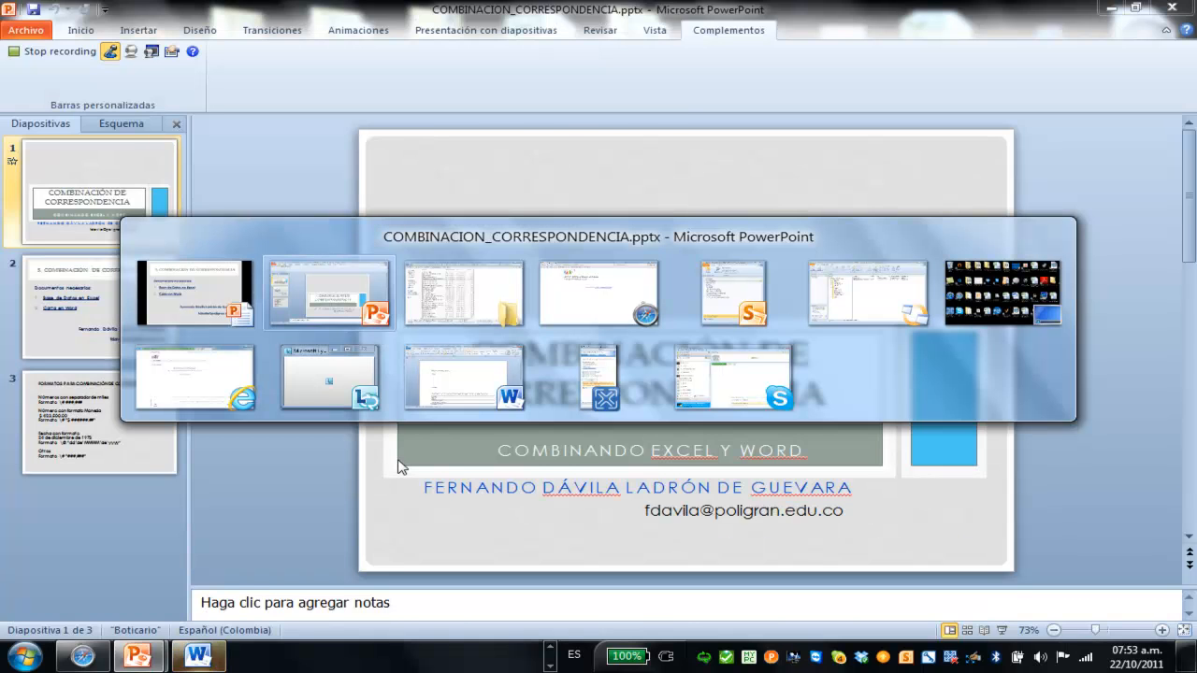
key(Tab)
key(Tab)
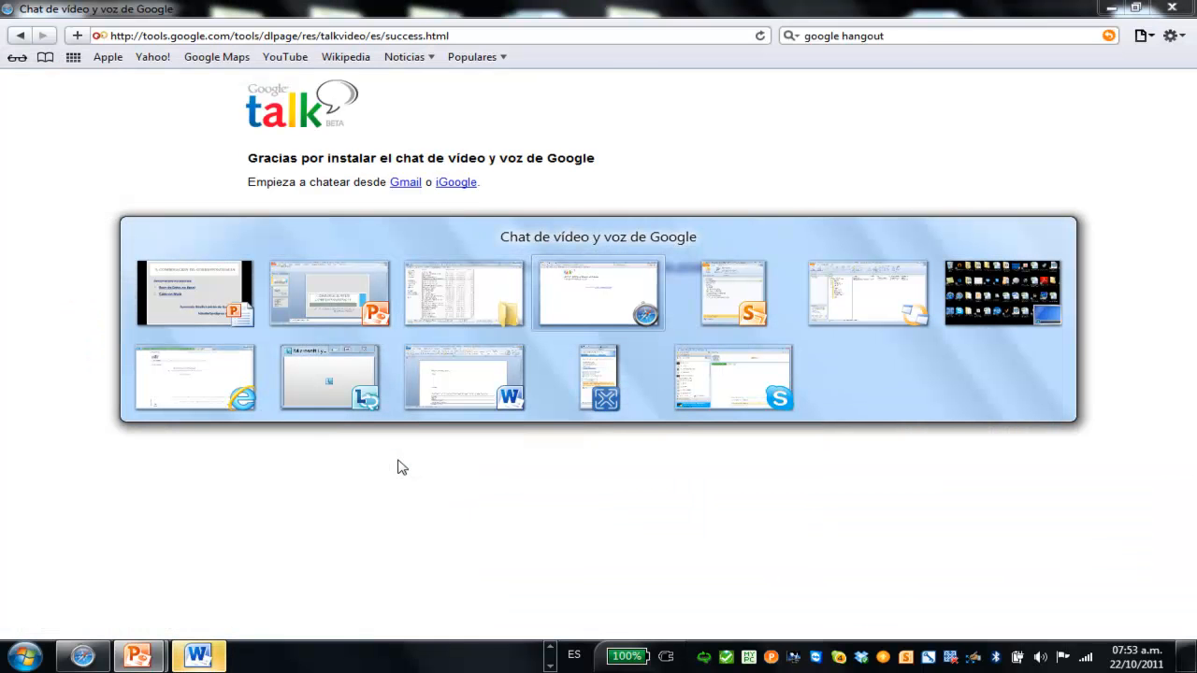
key(Tab)
key(Tab)
key(Tab)
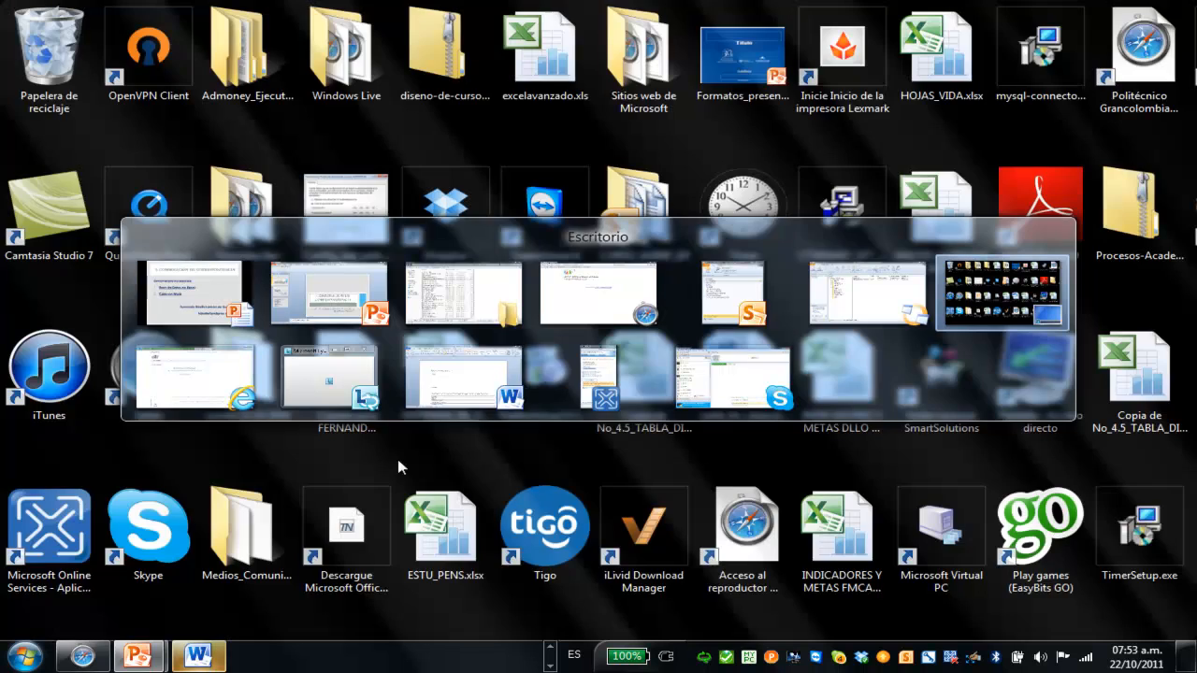
key(Tab)
key(Tab)
key(Tab)
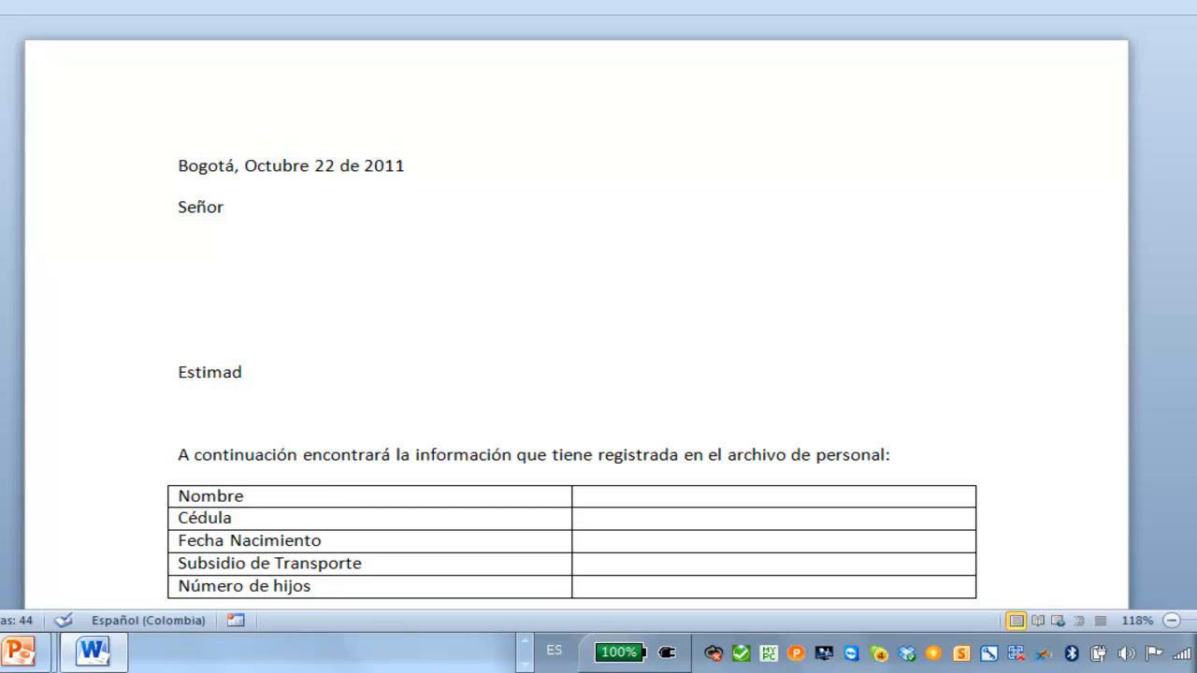
scroll(572, 337, down, 6)
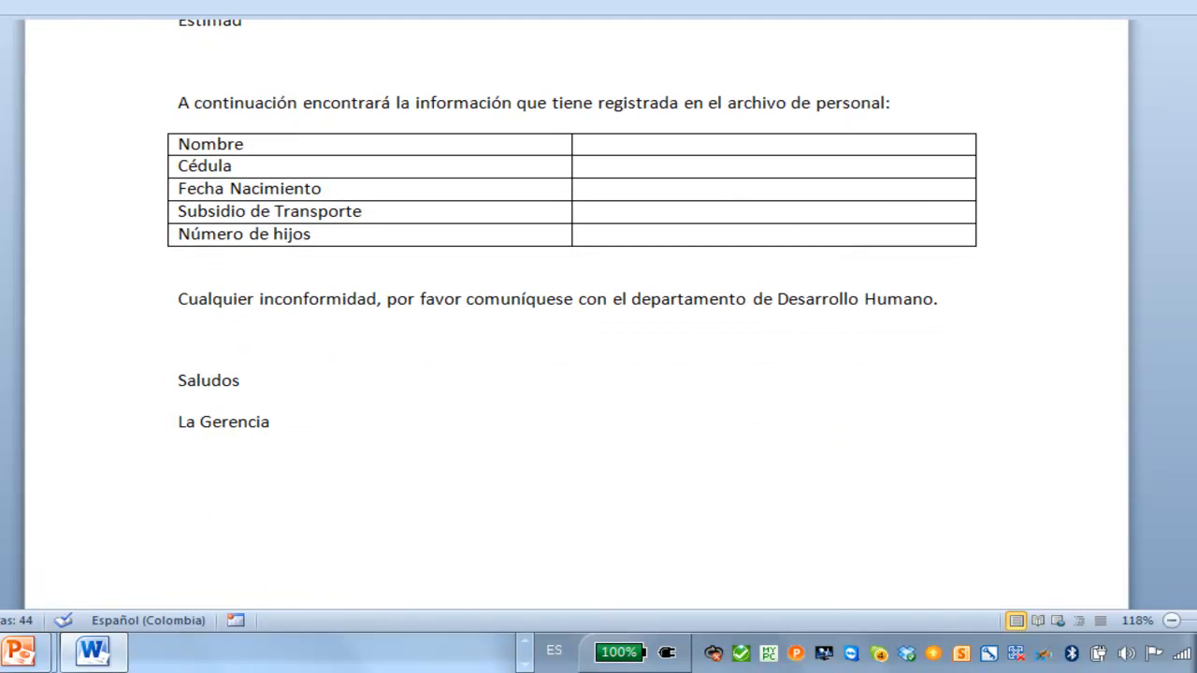
scroll(573, 337, up, 1)
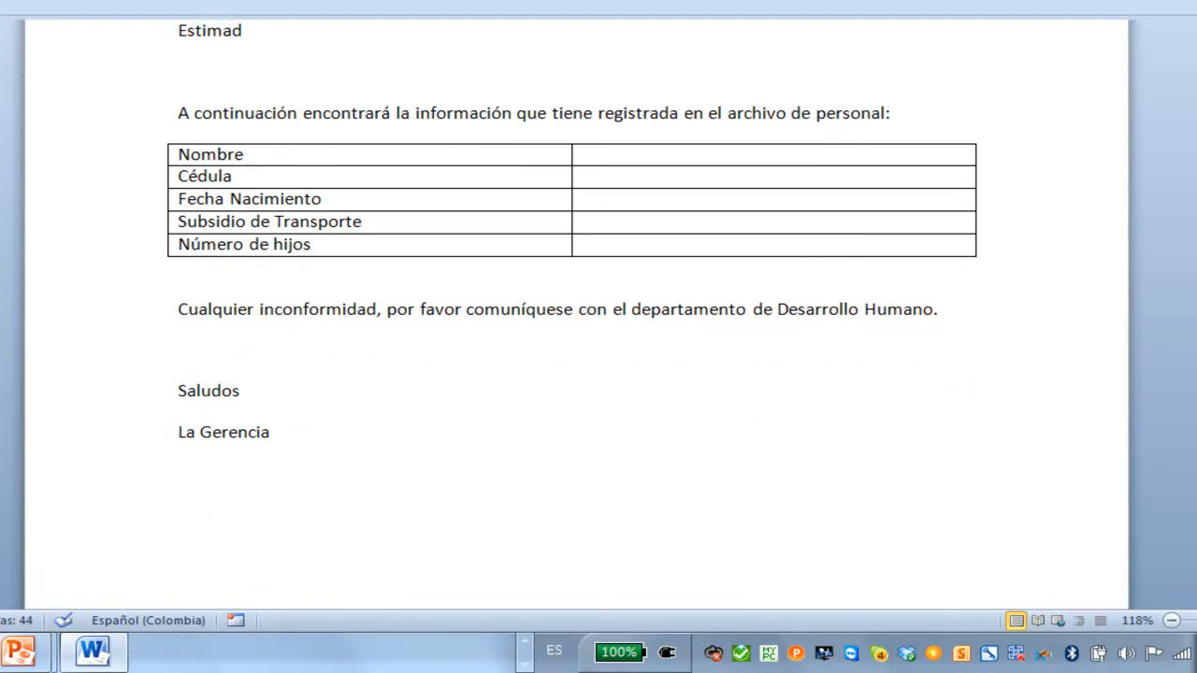
scroll(572, 336, up, 1)
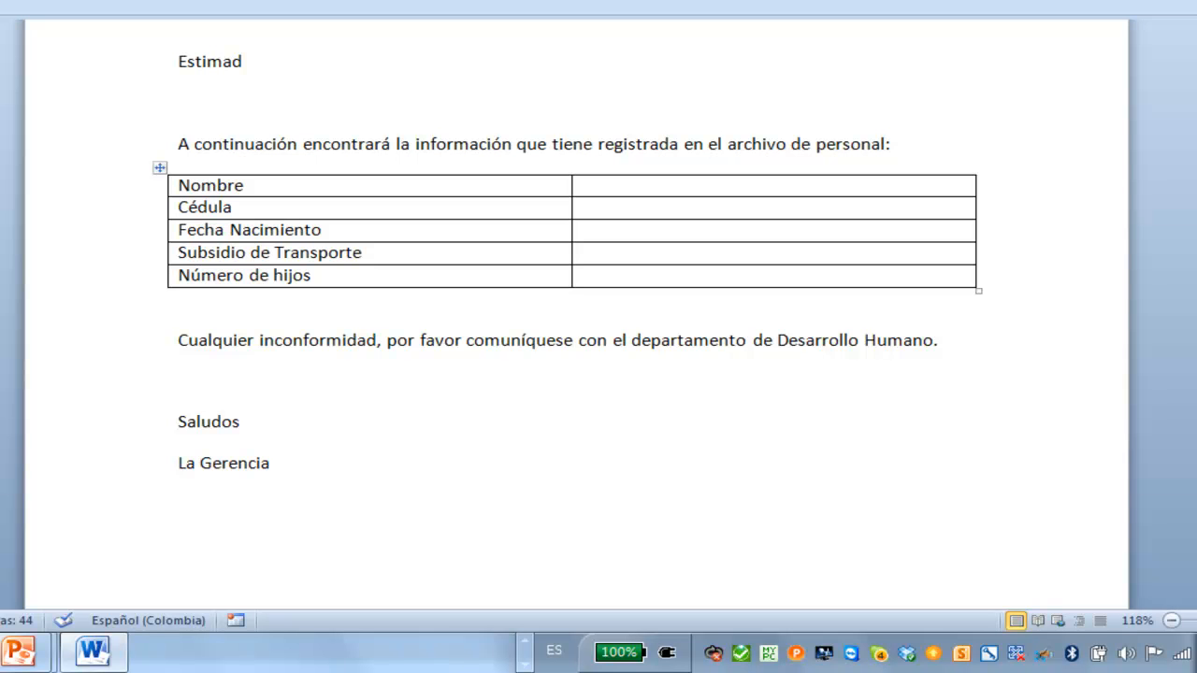
scroll(575, 328, up, 6)
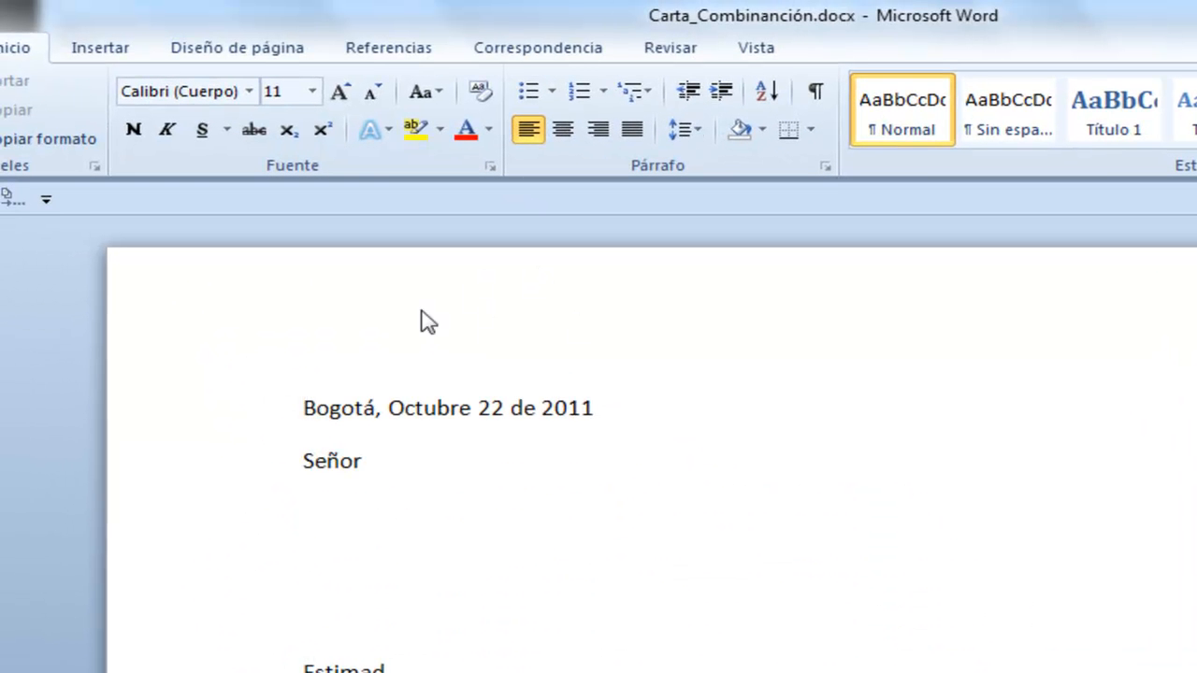
- Set the existing list No 4.5 TABLA DINAMICA BD PERSONAL.xls from the CURSO_2011 folder as the letter's recipients, using the base table
click(497, 58)
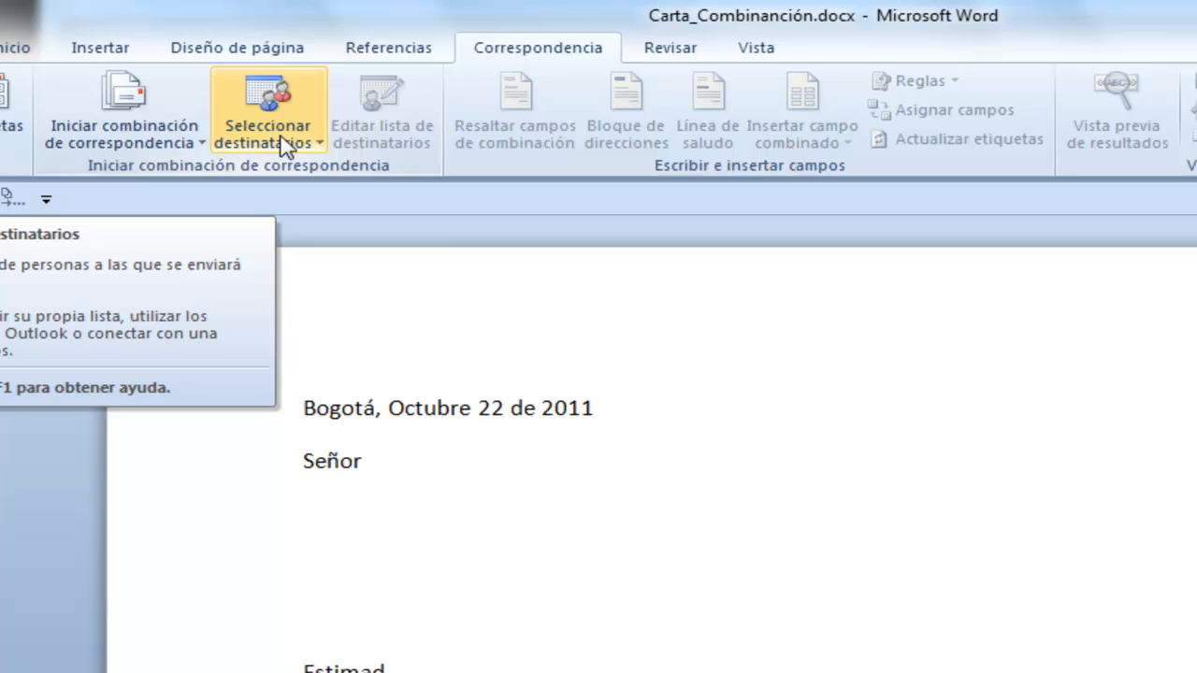
click(315, 144)
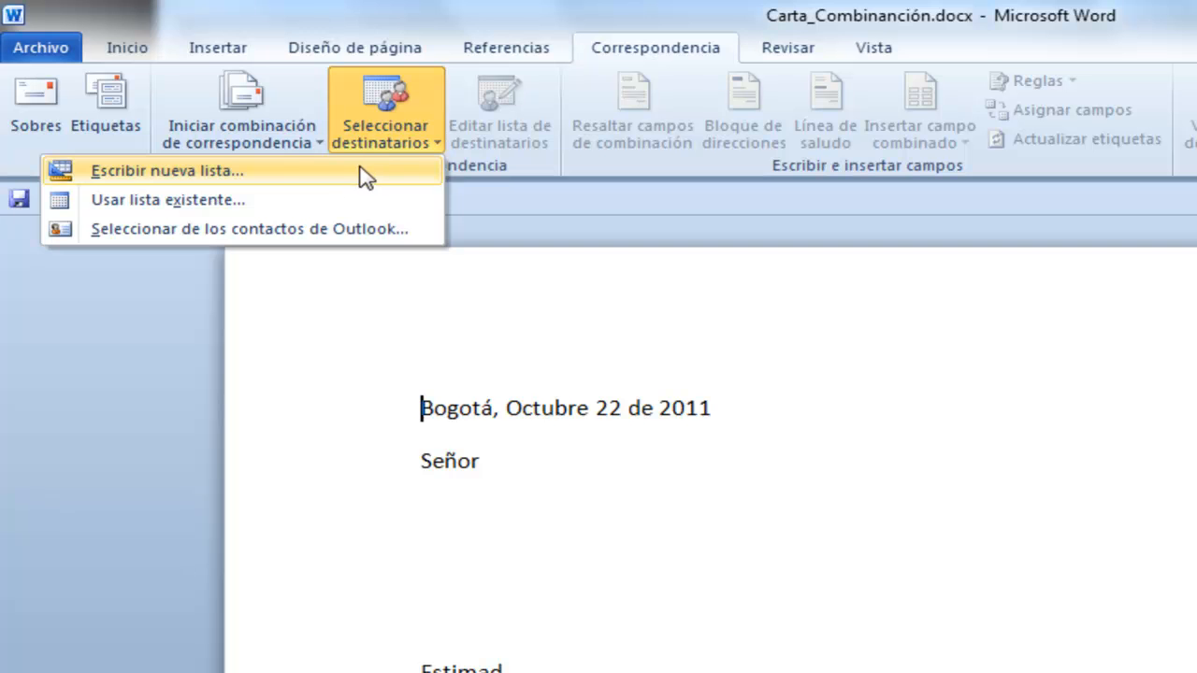
click(222, 202)
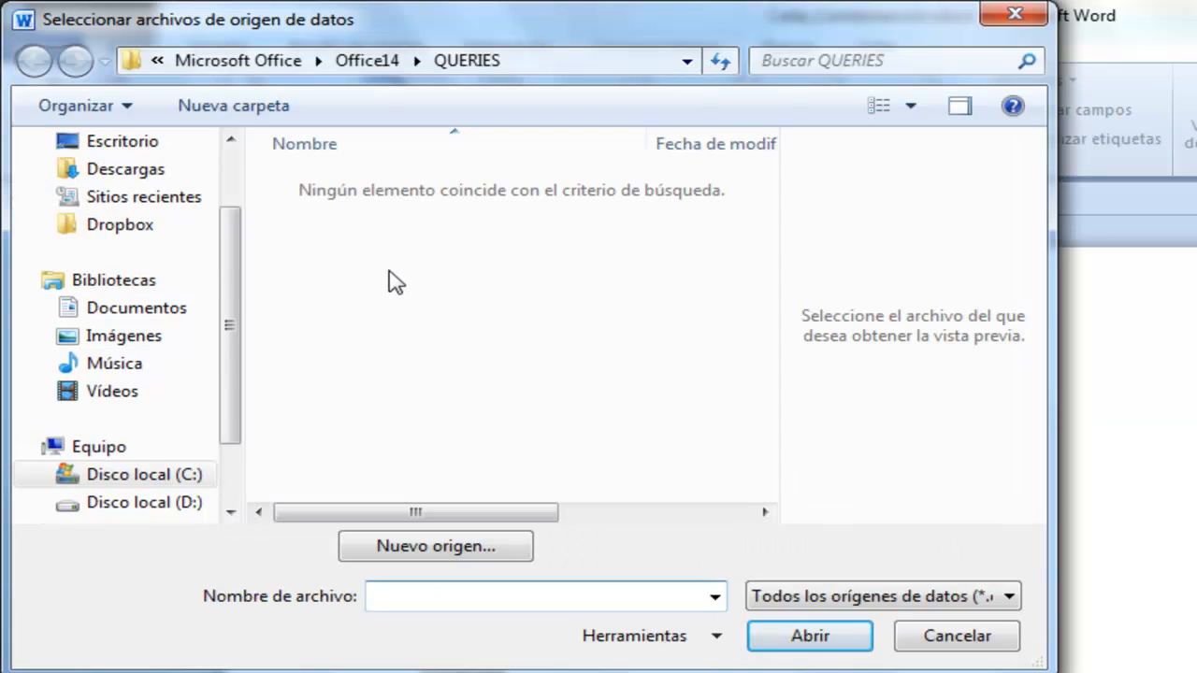
click(164, 207)
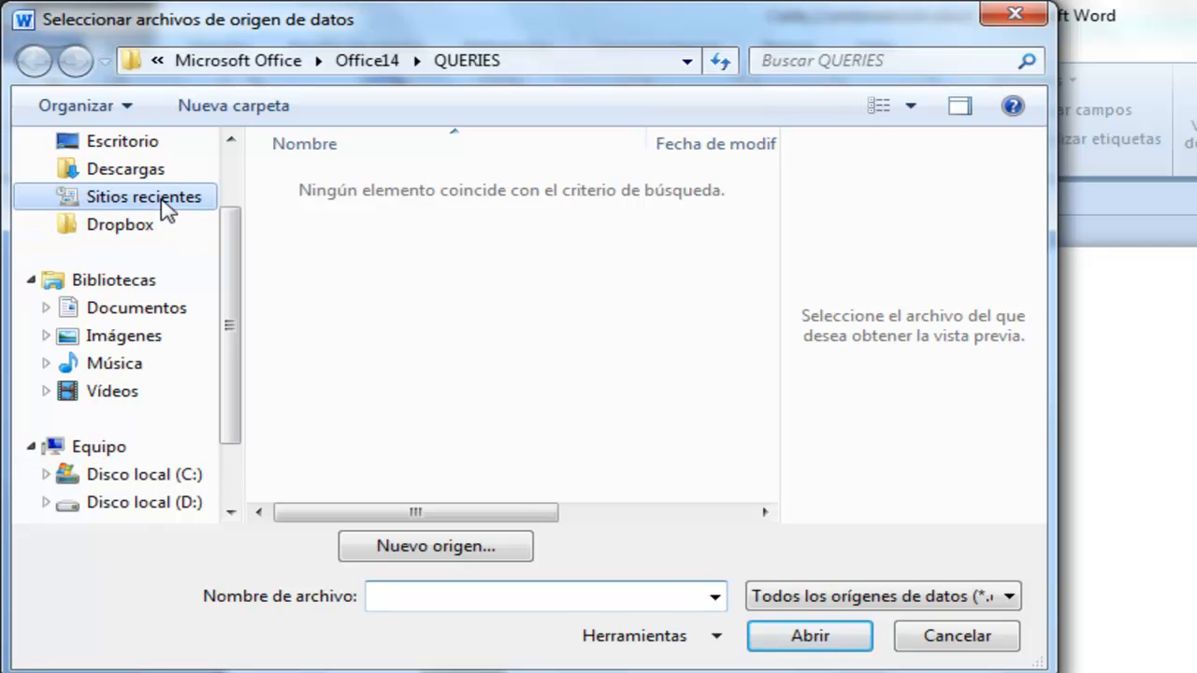
double_click(374, 184)
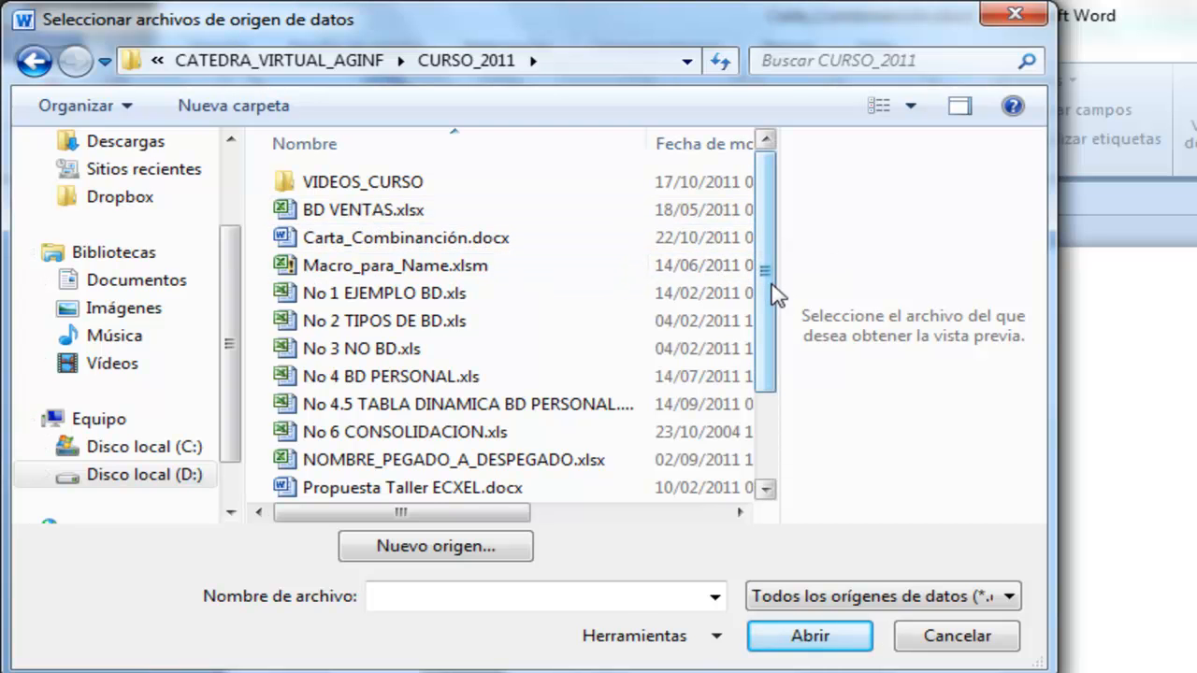
drag(772, 294, 771, 346)
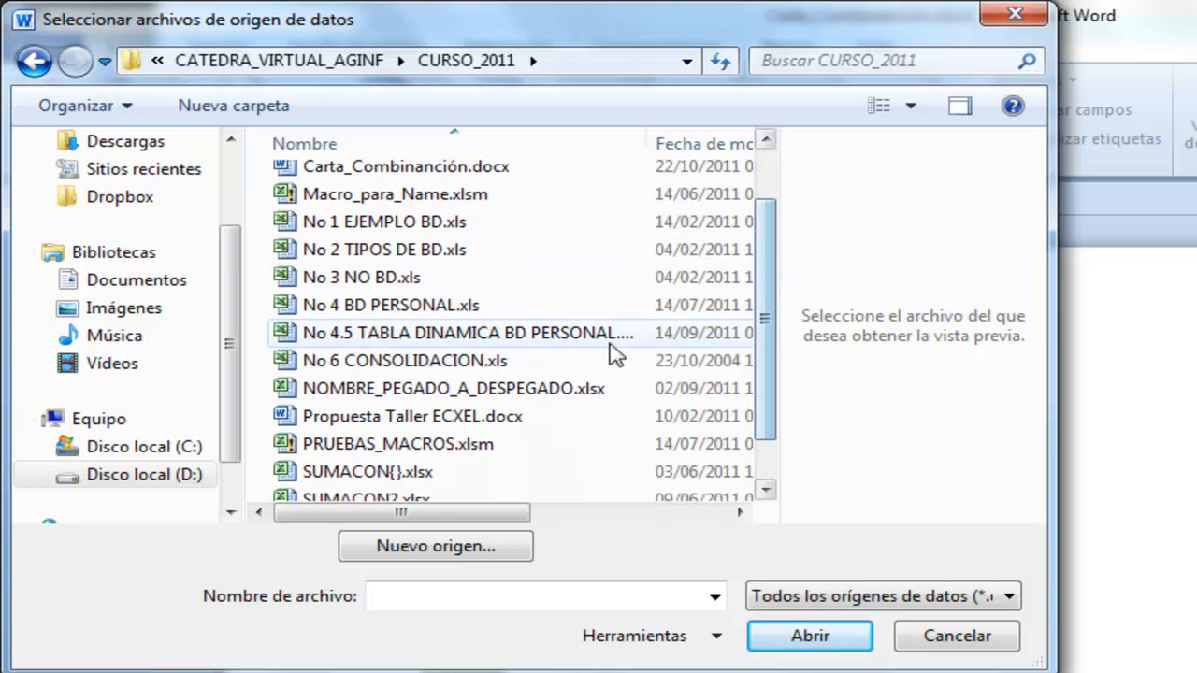
click(527, 337)
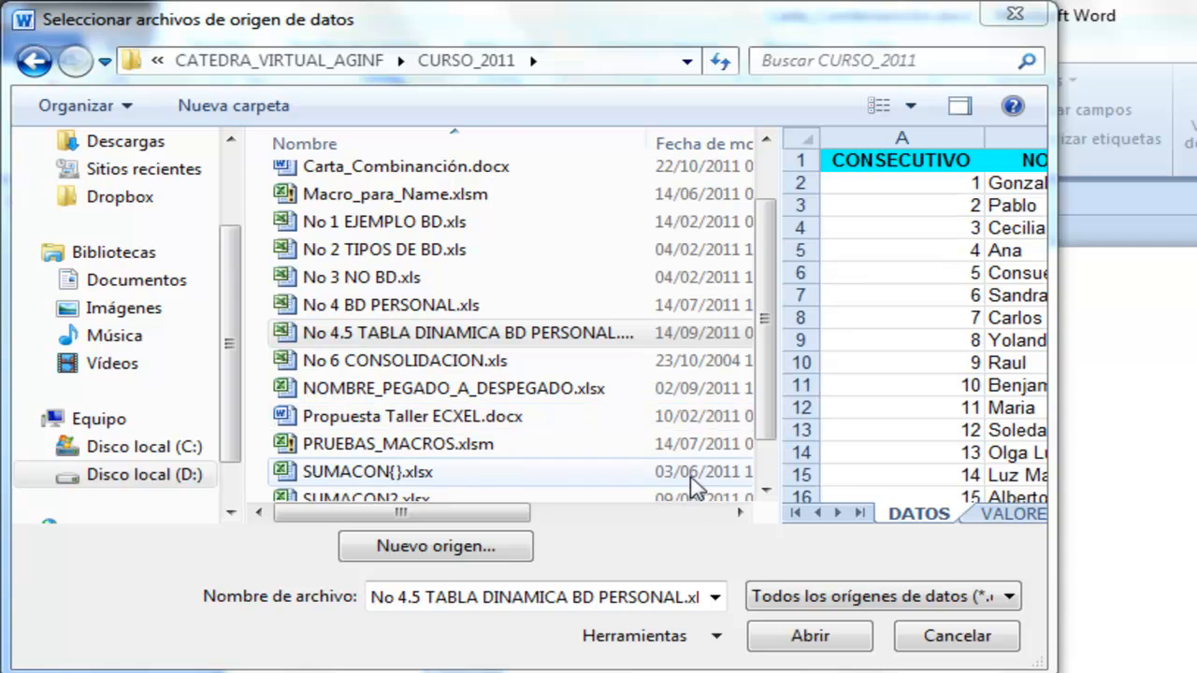
click(809, 640)
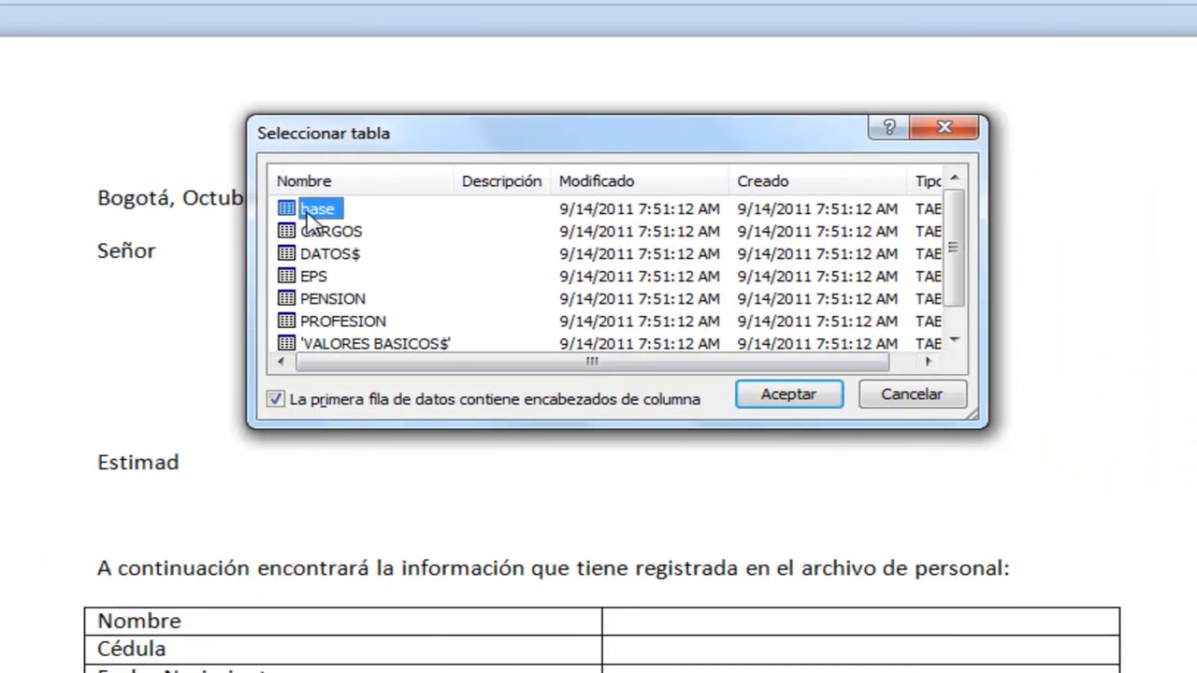
click(788, 396)
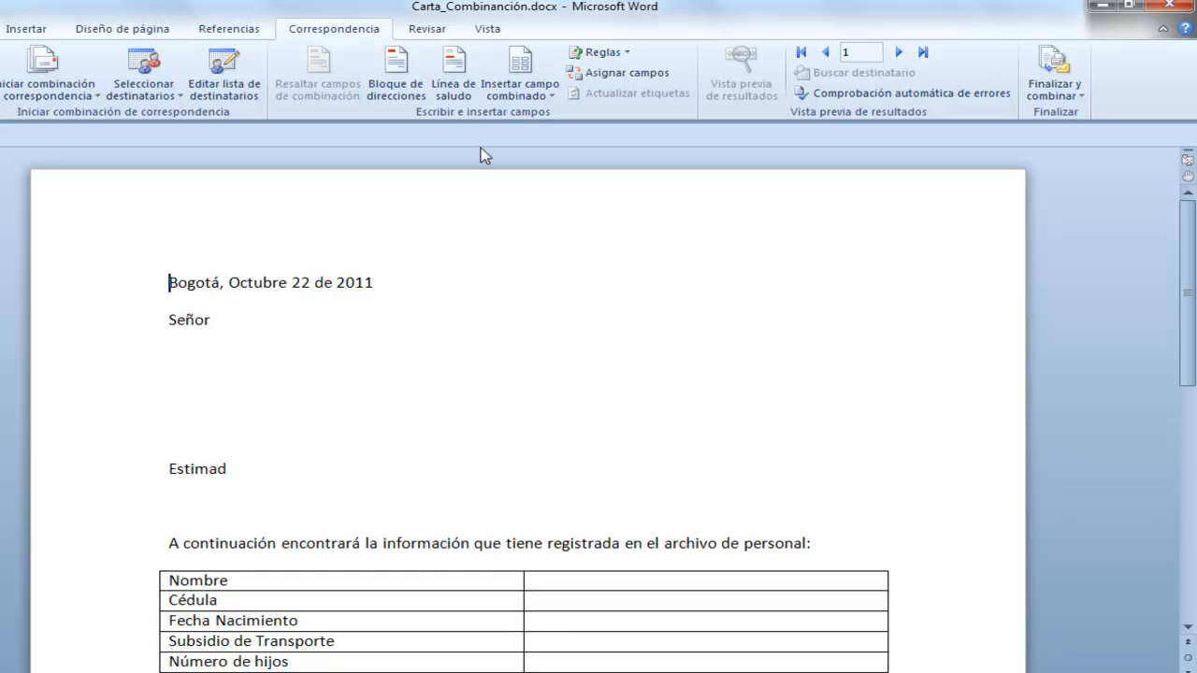
- Insert the titulo_1 merge field directly after the word Señor in the letter
click(547, 101)
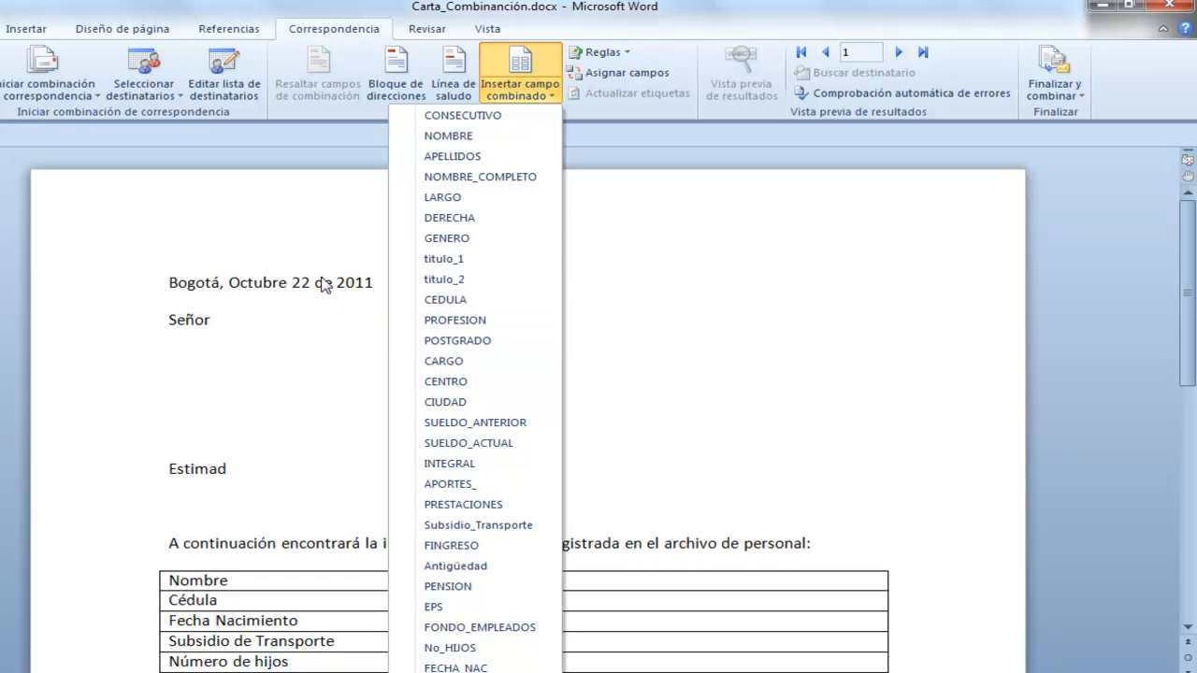
click(224, 329)
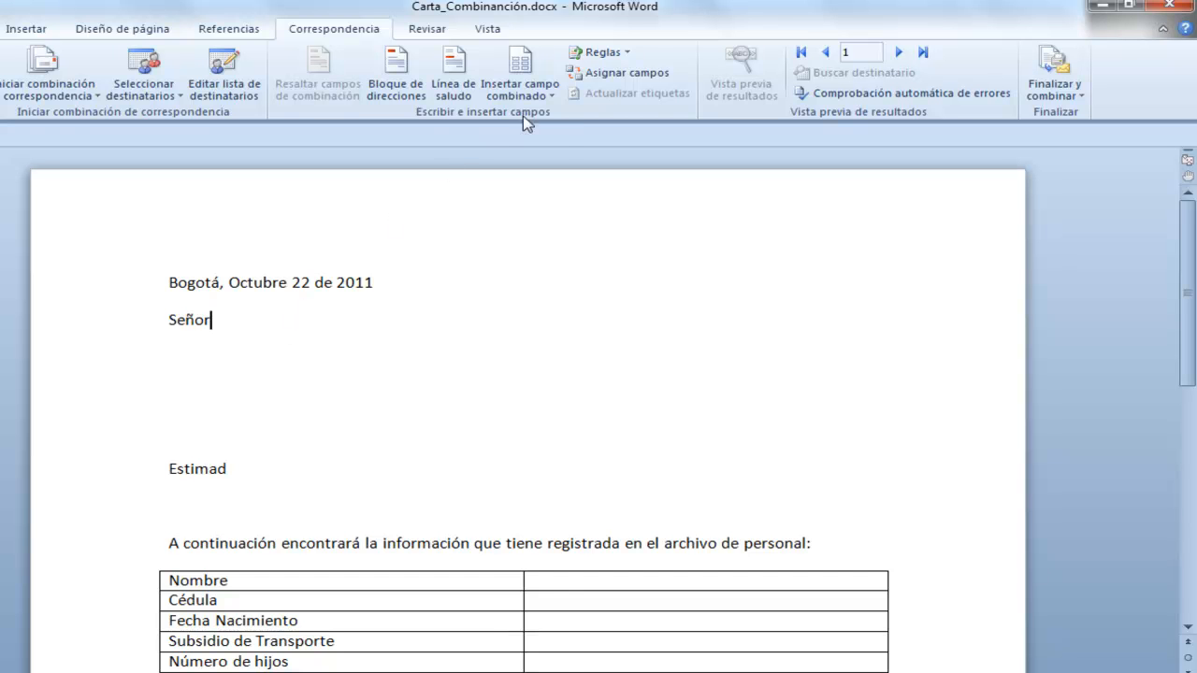
click(553, 97)
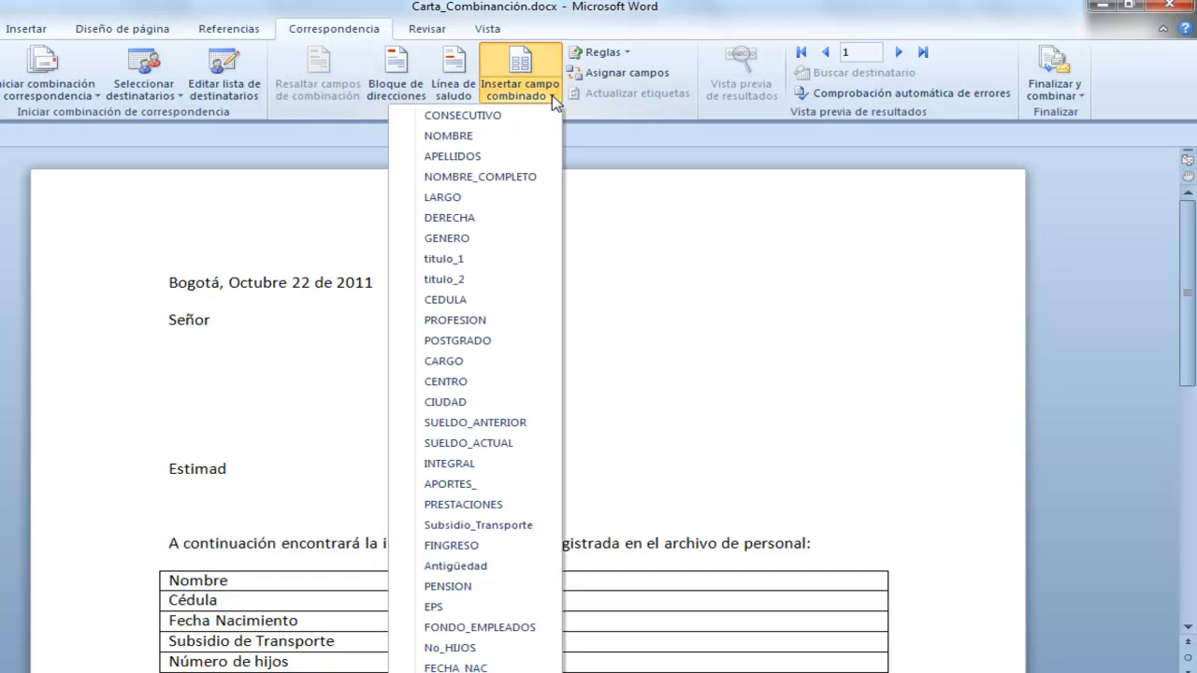
click(445, 259)
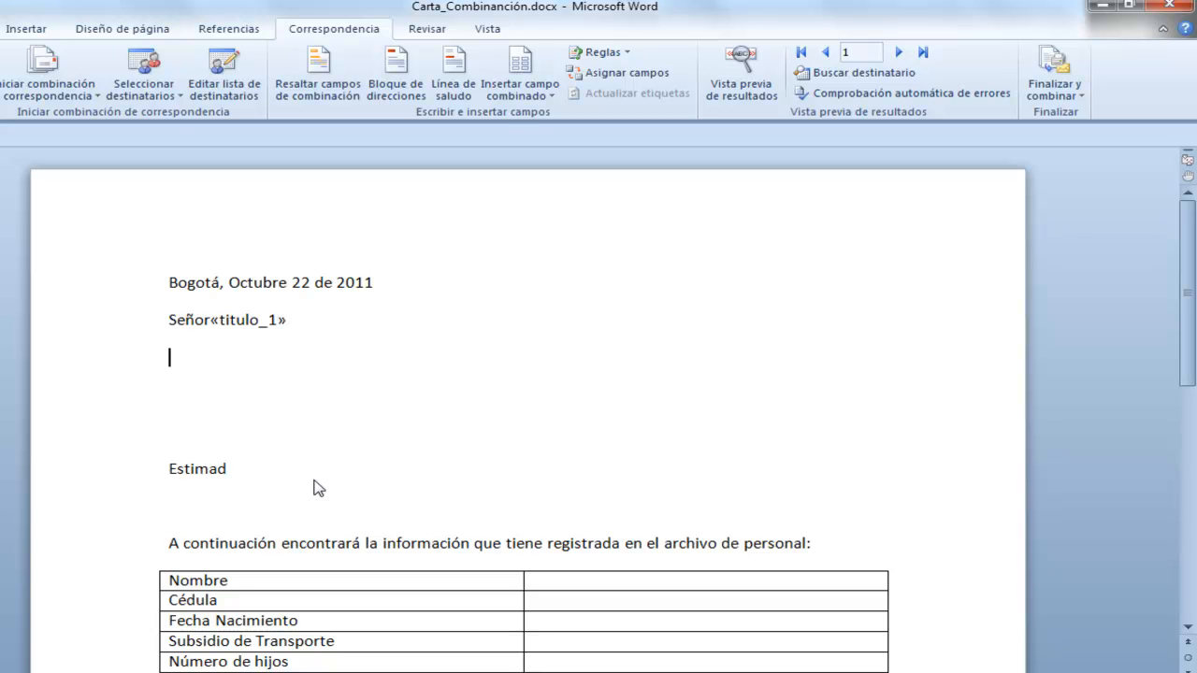
- Insert the NOMBRE_COMPLETO merge field below the Señor line and the CENTRO merge field on the line beneath it
click(540, 94)
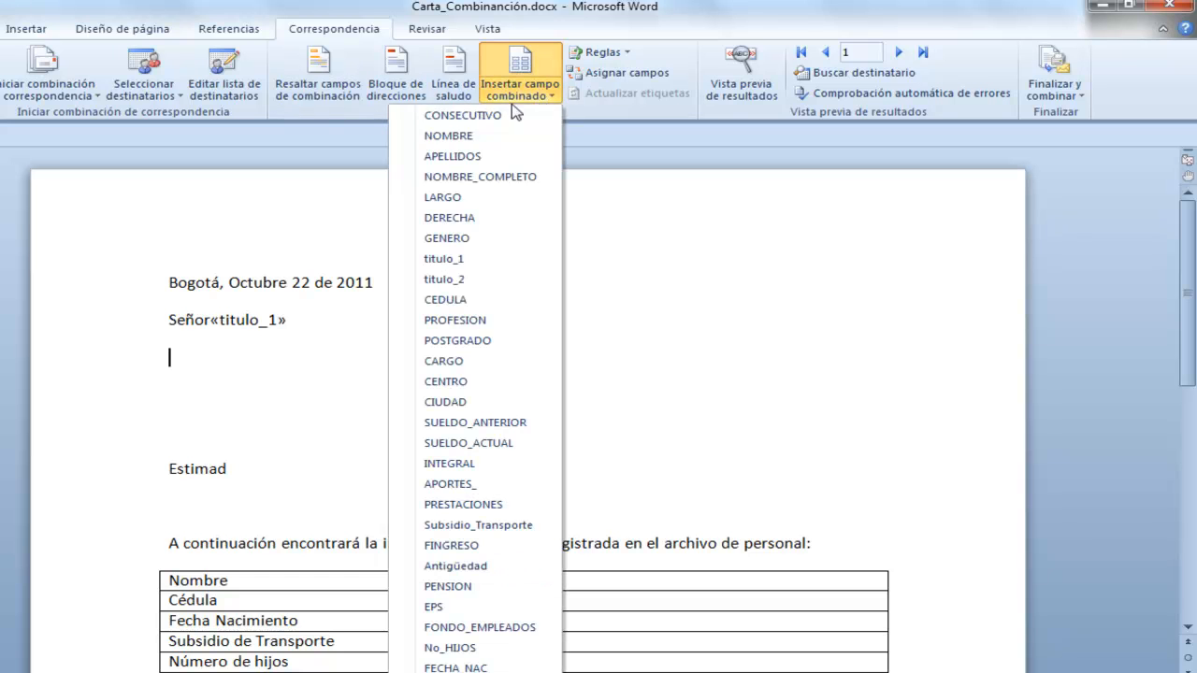
click(479, 178)
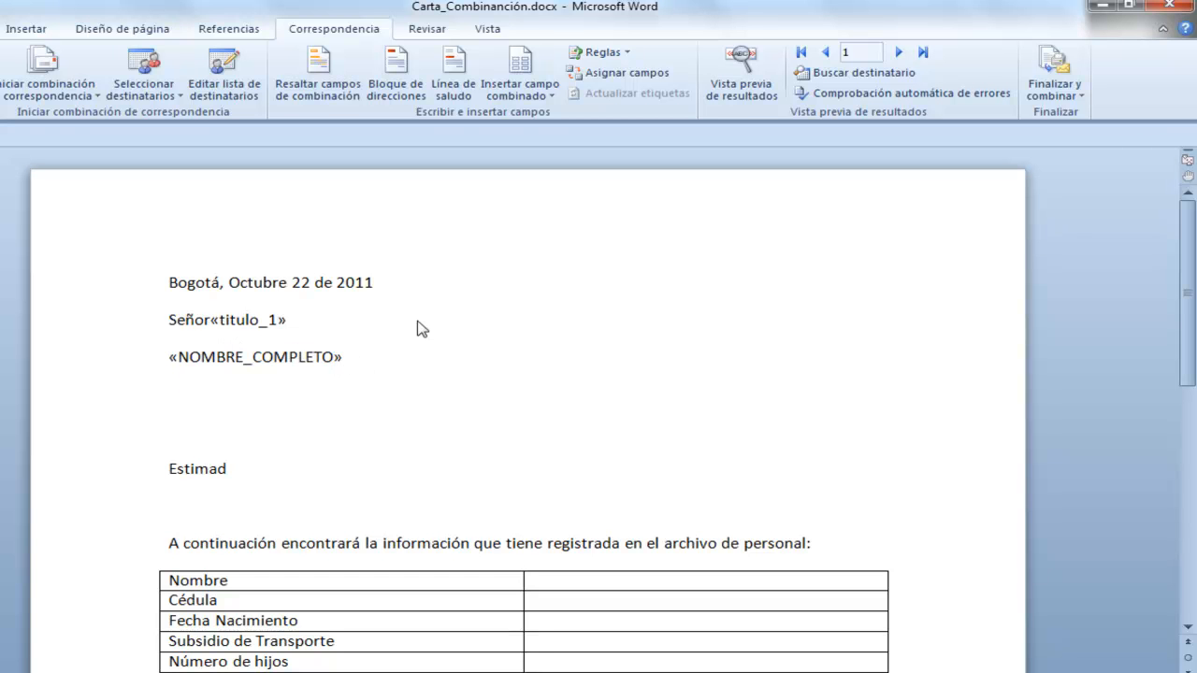
click(551, 96)
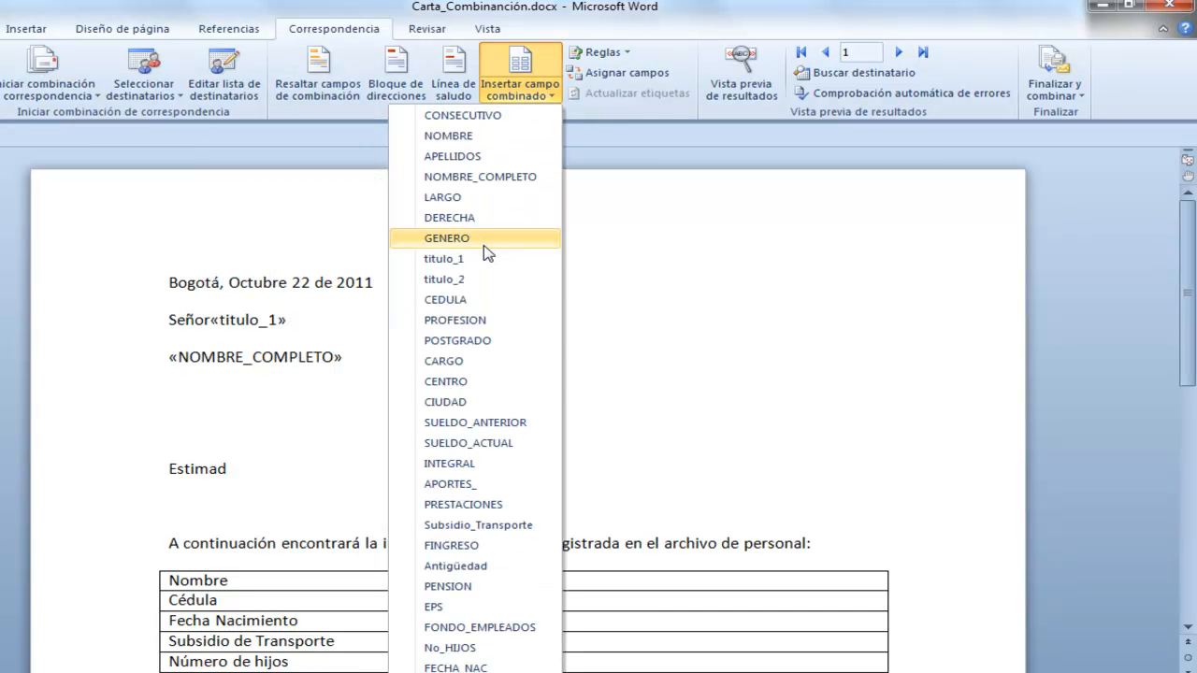
click(447, 383)
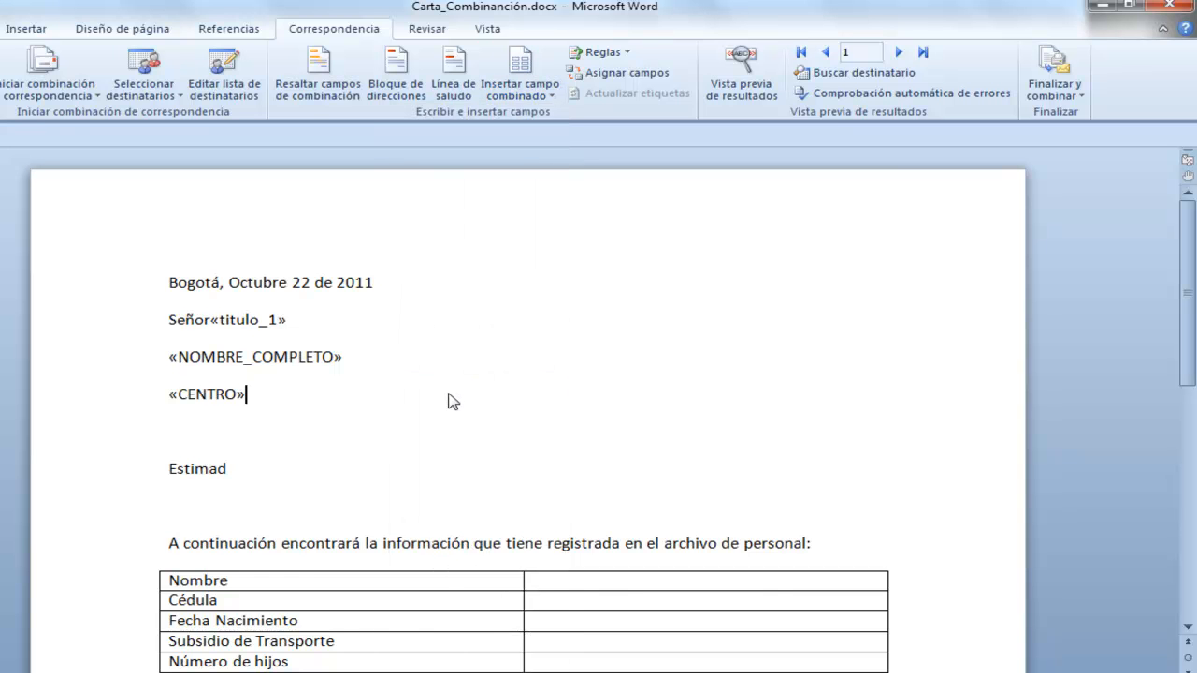
- Insert the CIUDAD merge field on a new line below the CENTRO field
key(Return)
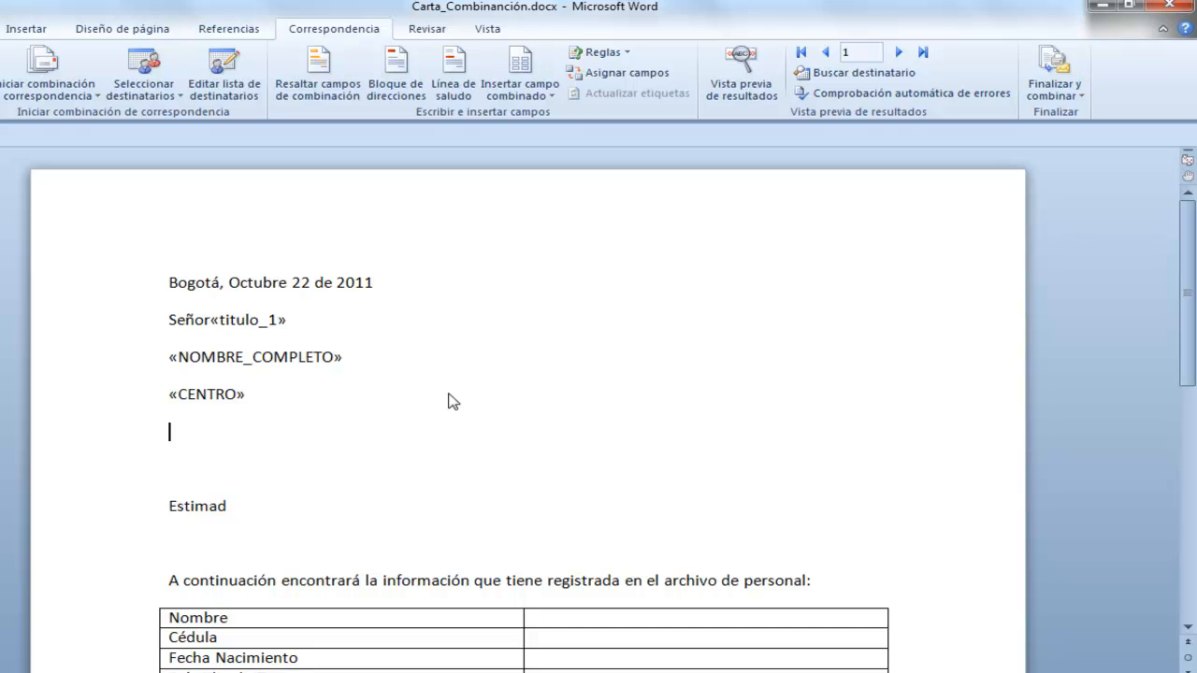
click(551, 93)
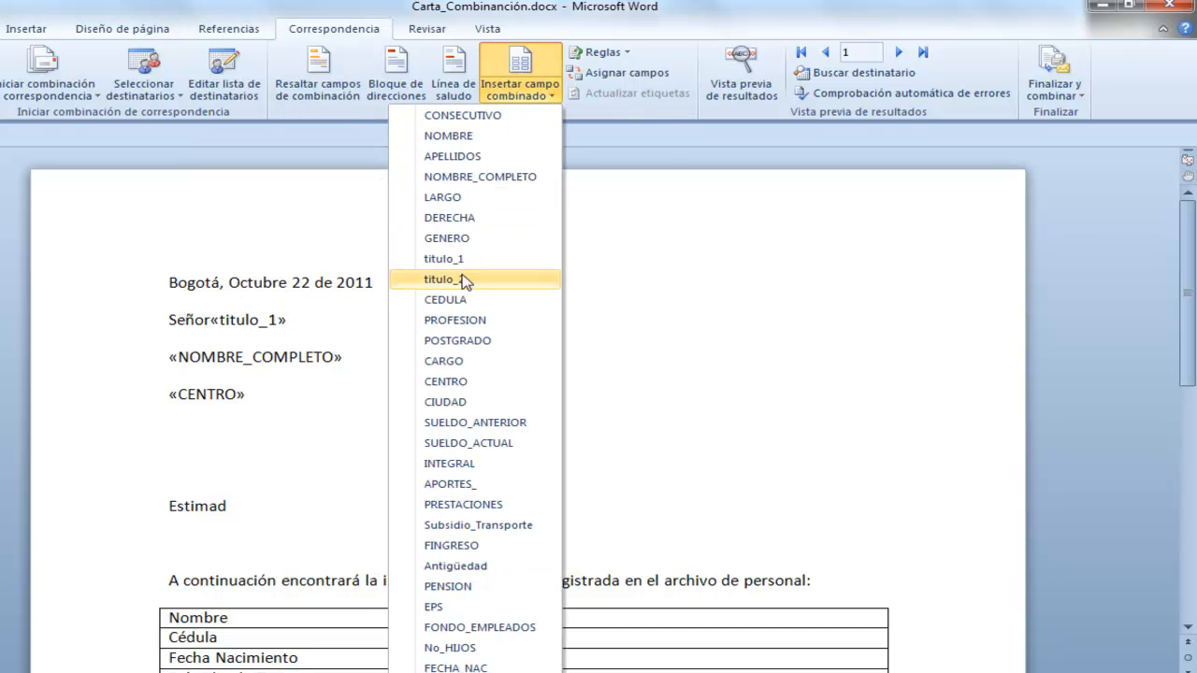
click(447, 402)
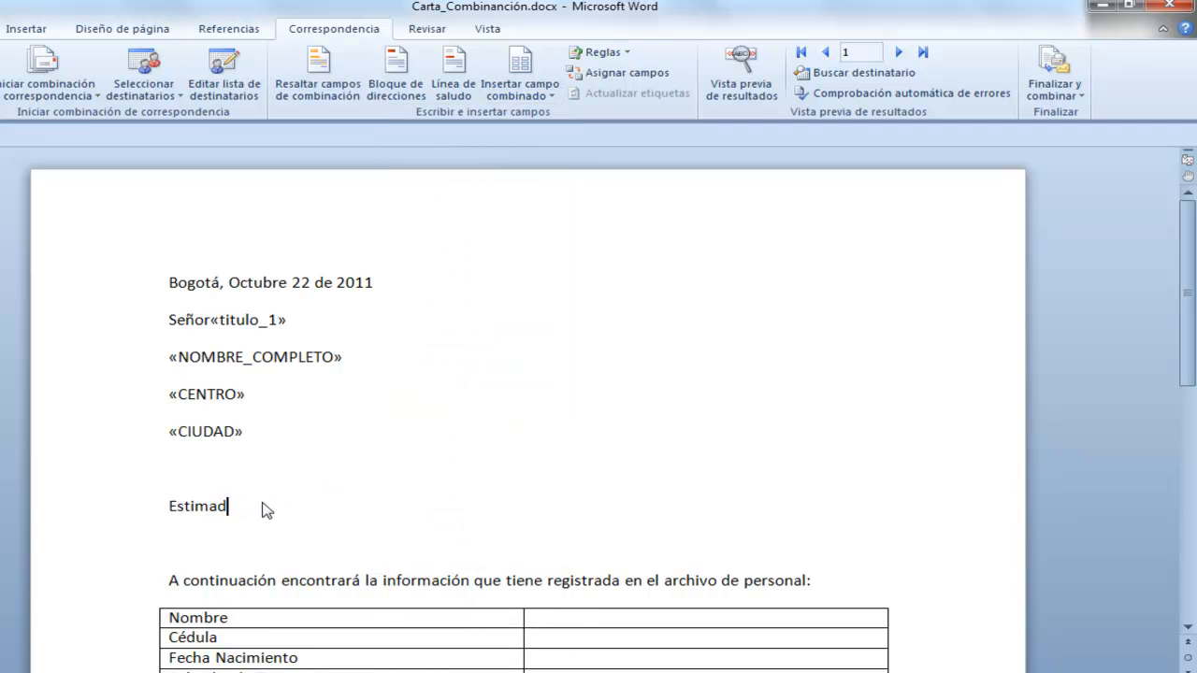
- Complete the greeting with the titulo_2 field directly after Estimad, then a space, the NOMBRE field and a colon
click(549, 99)
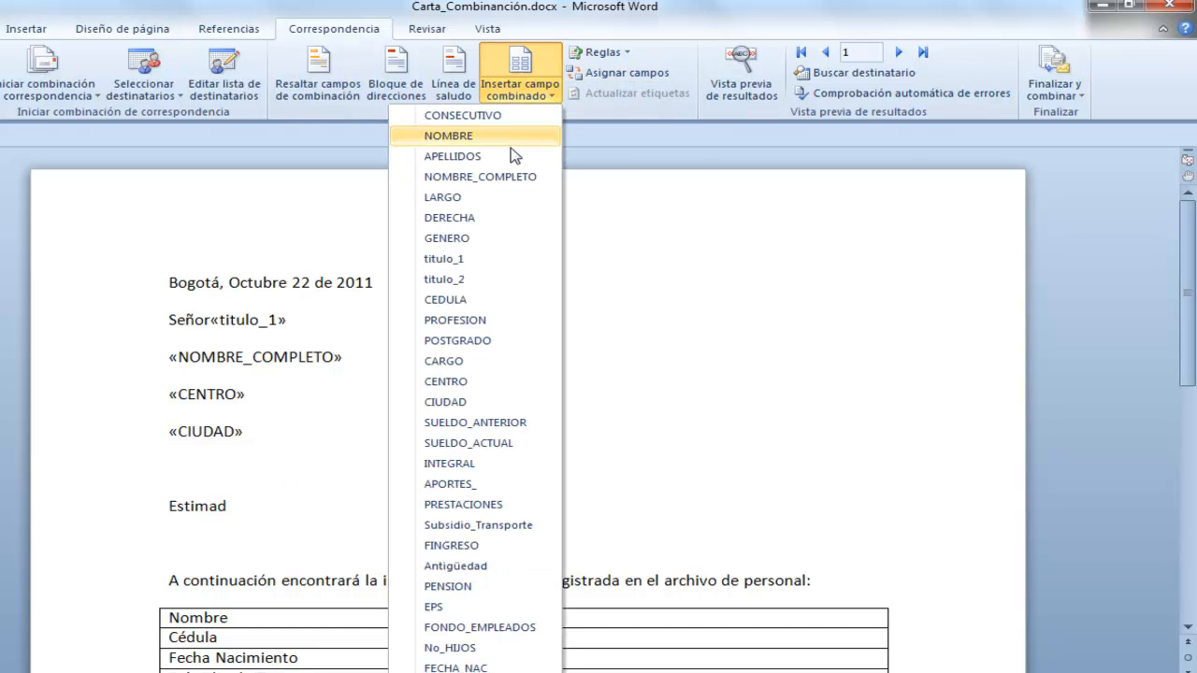
click(486, 282)
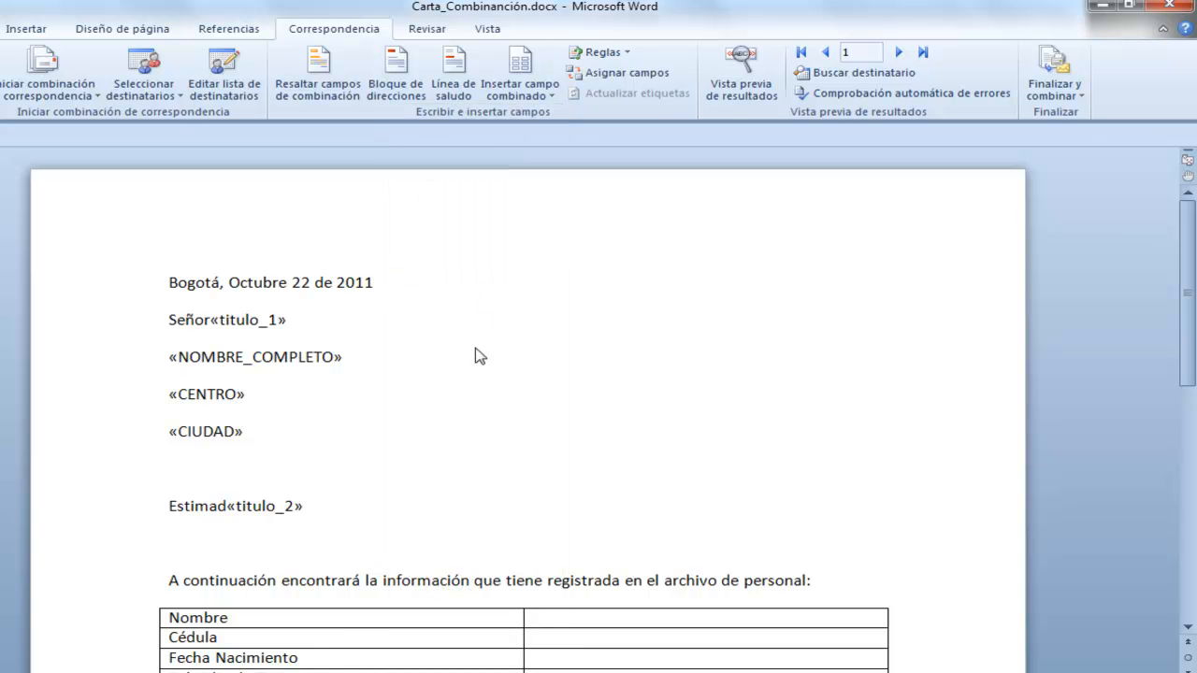
click(550, 99)
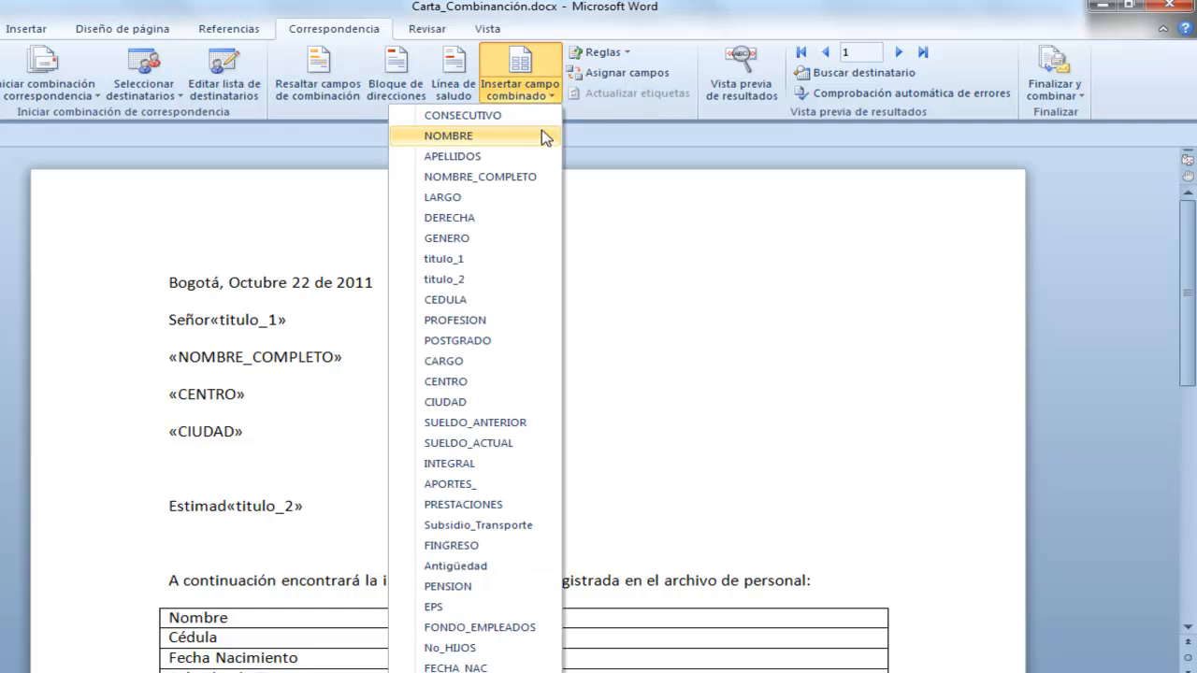
click(539, 148)
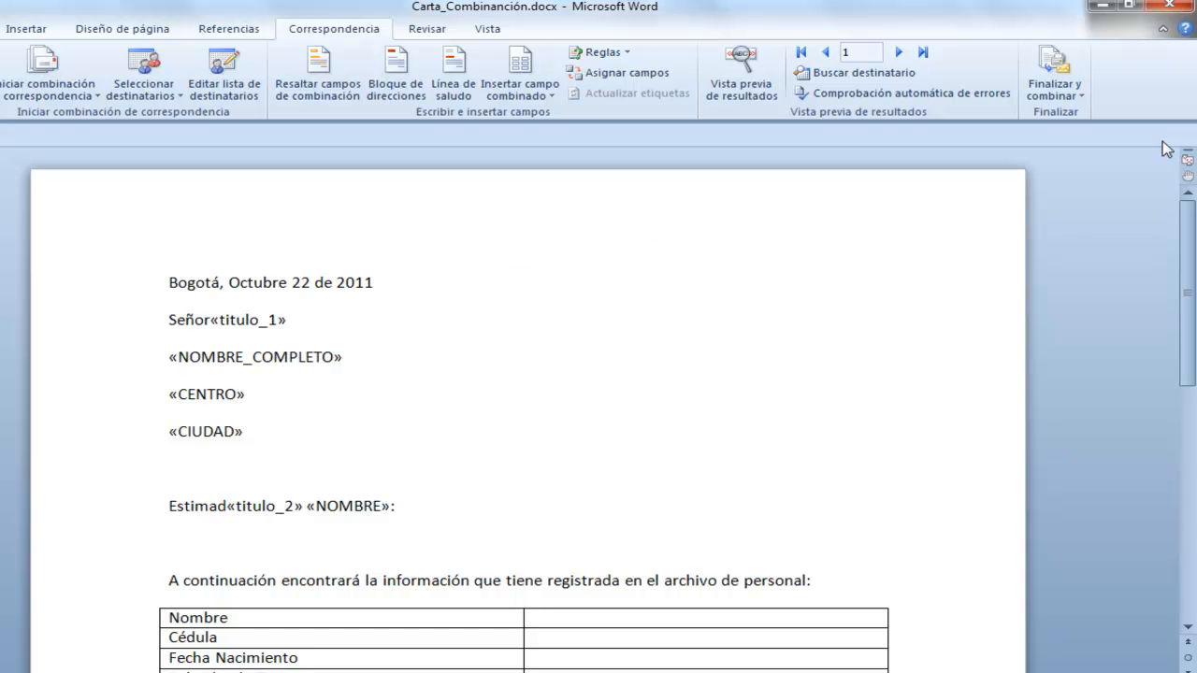
- Insert the NOMBRE_COMPLETO field in the table's Nombre row and the CEDULA field in the Cédula row
scroll(1175, 349, down, 5)
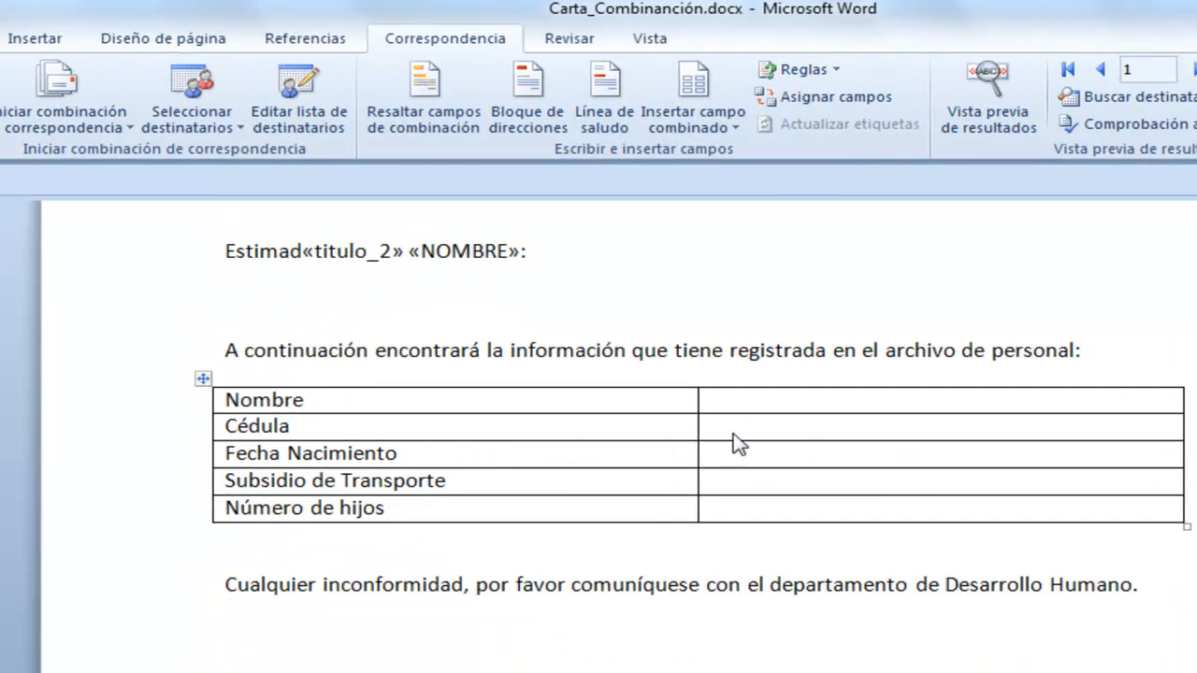
click(765, 412)
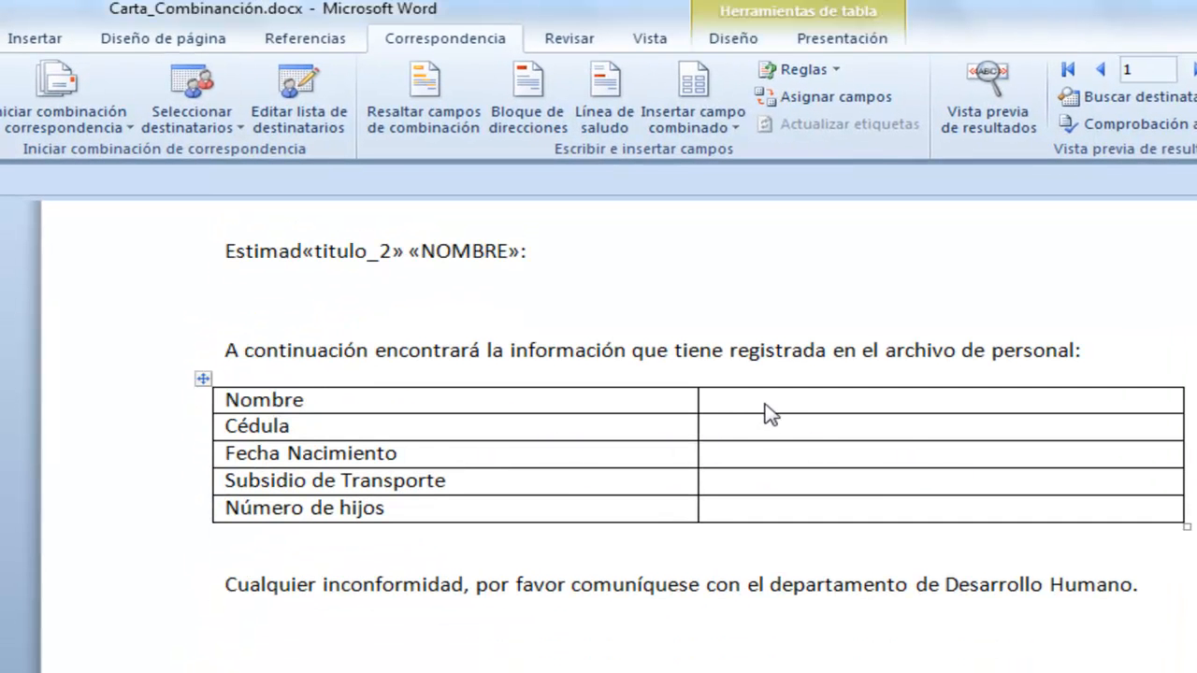
click(725, 127)
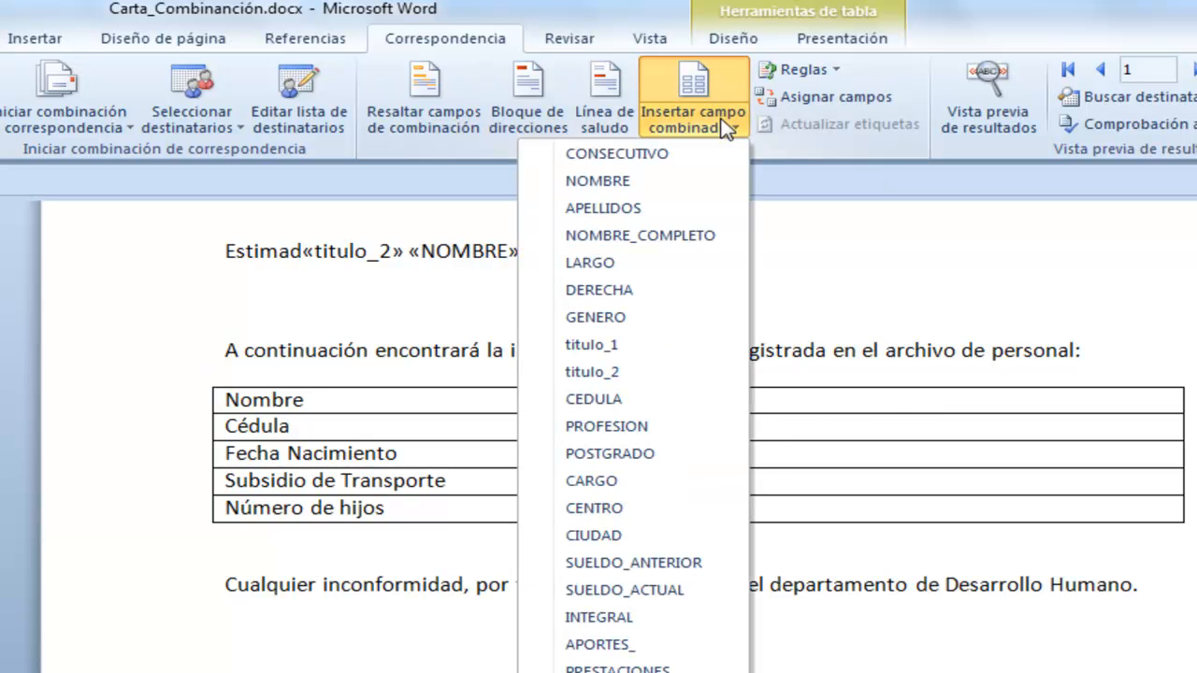
click(676, 238)
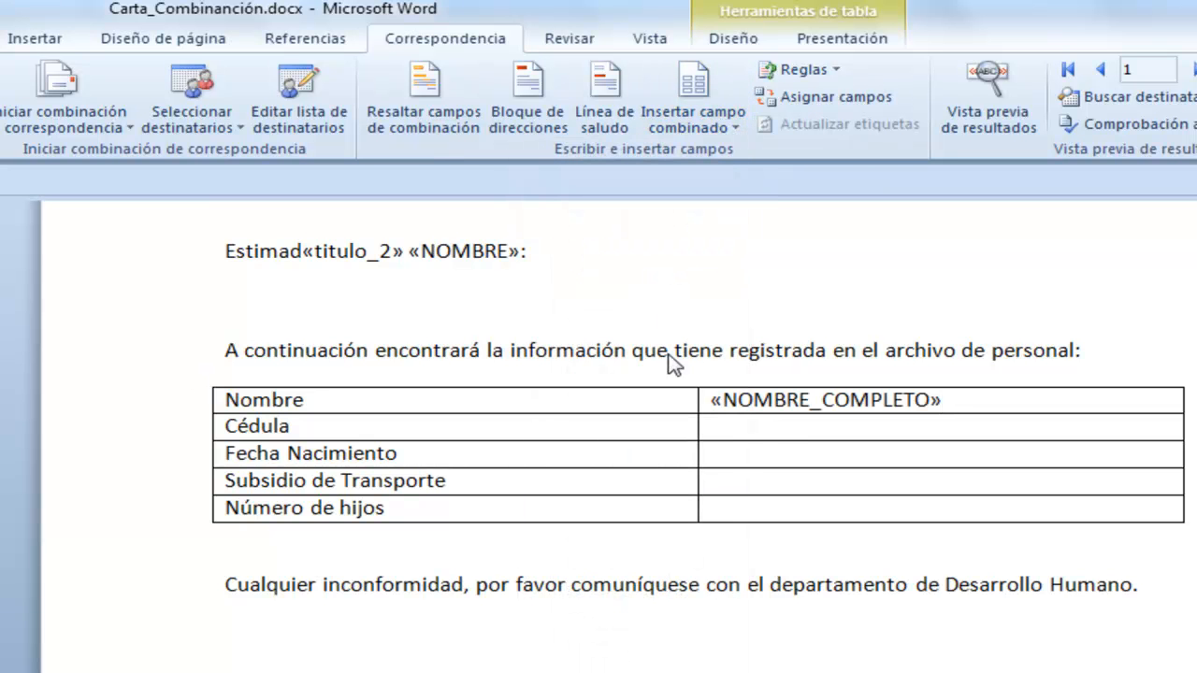
click(755, 427)
click(728, 127)
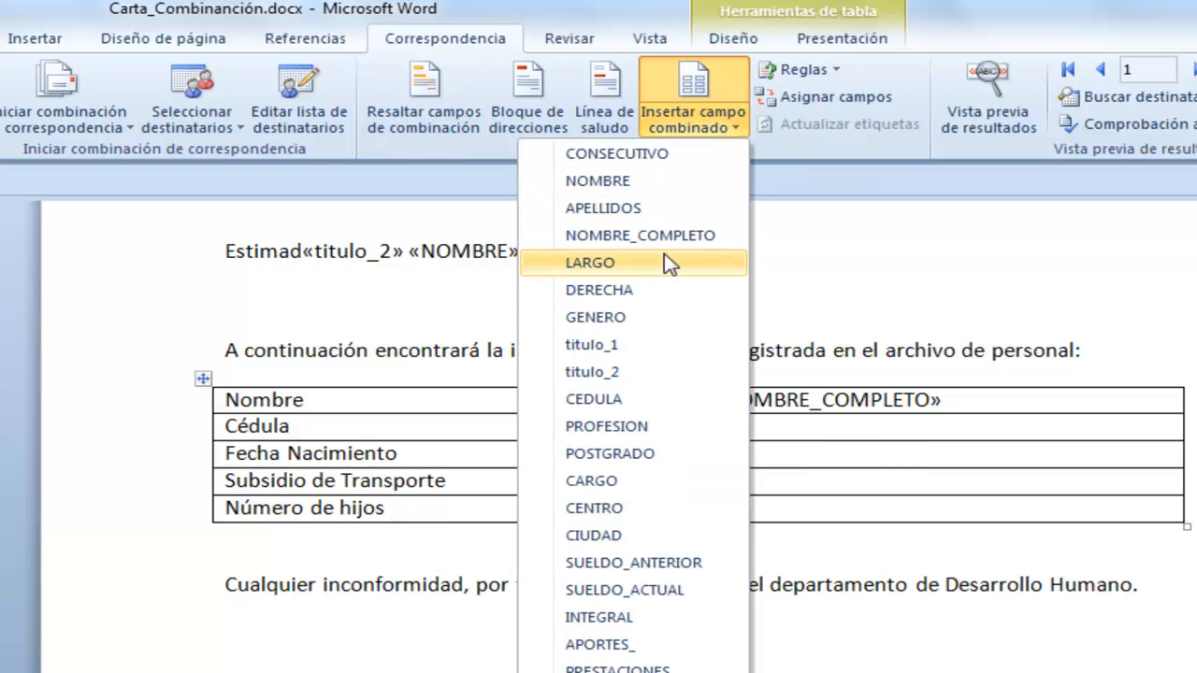
click(652, 401)
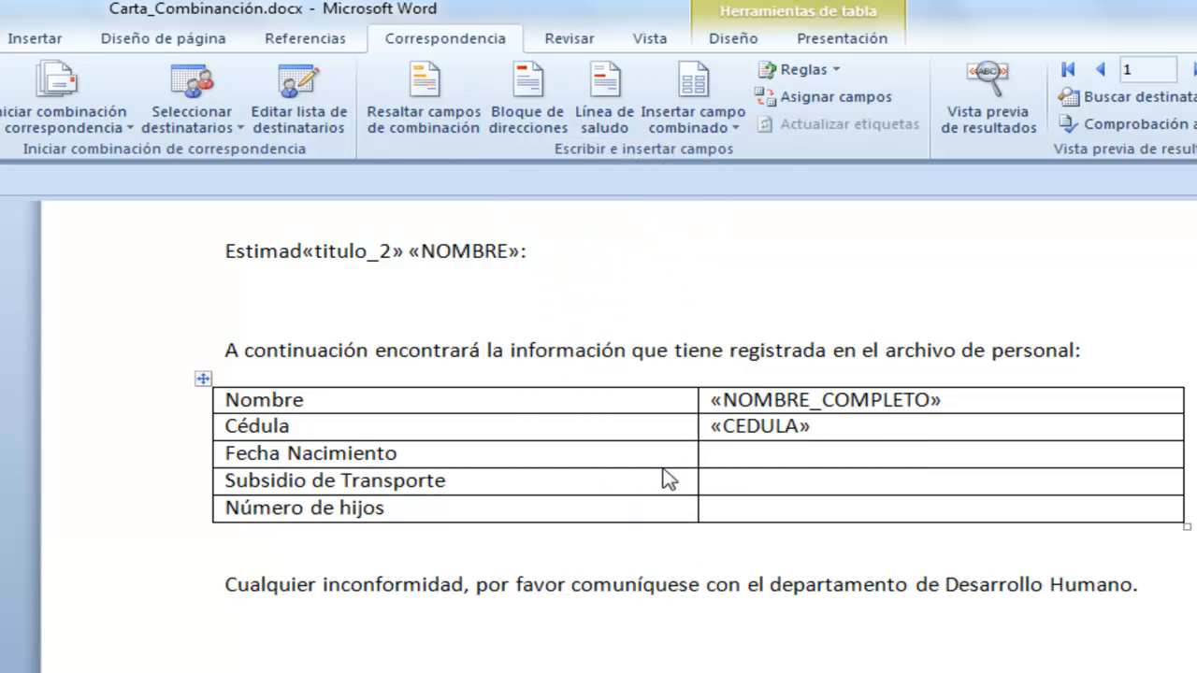
- Insert the FECHA_NAC field in the Fecha Nacimiento row and the Subsidio_Transporte field in the Subsidio de Transporte row
click(715, 456)
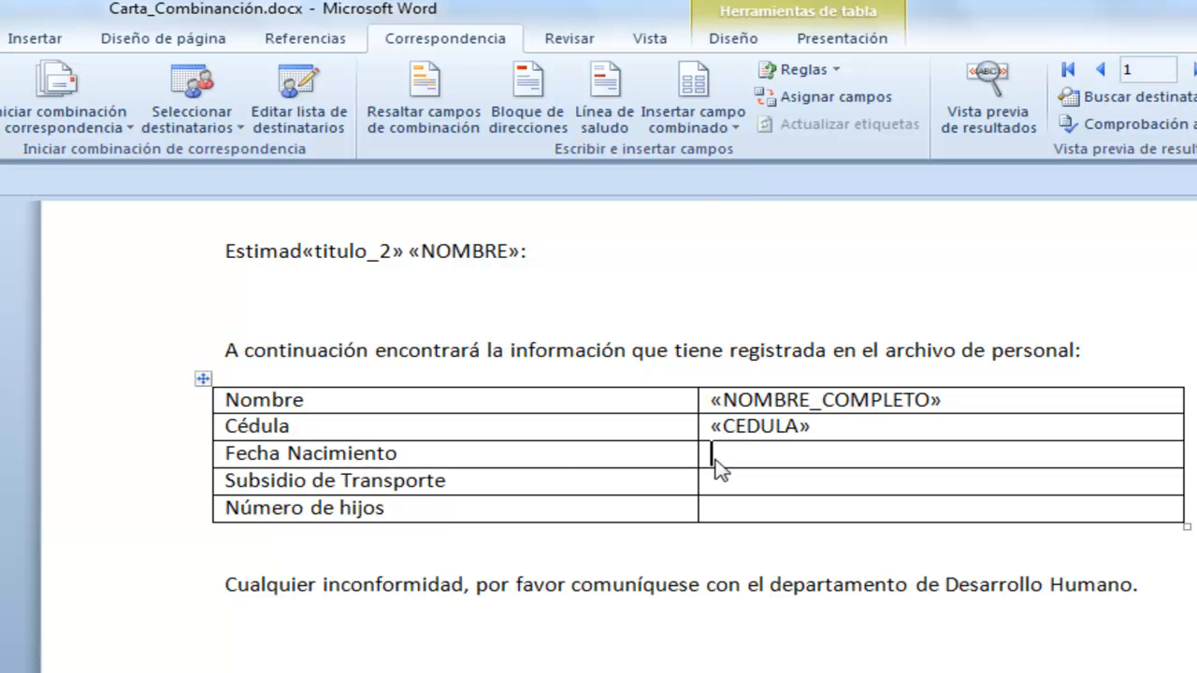
click(714, 131)
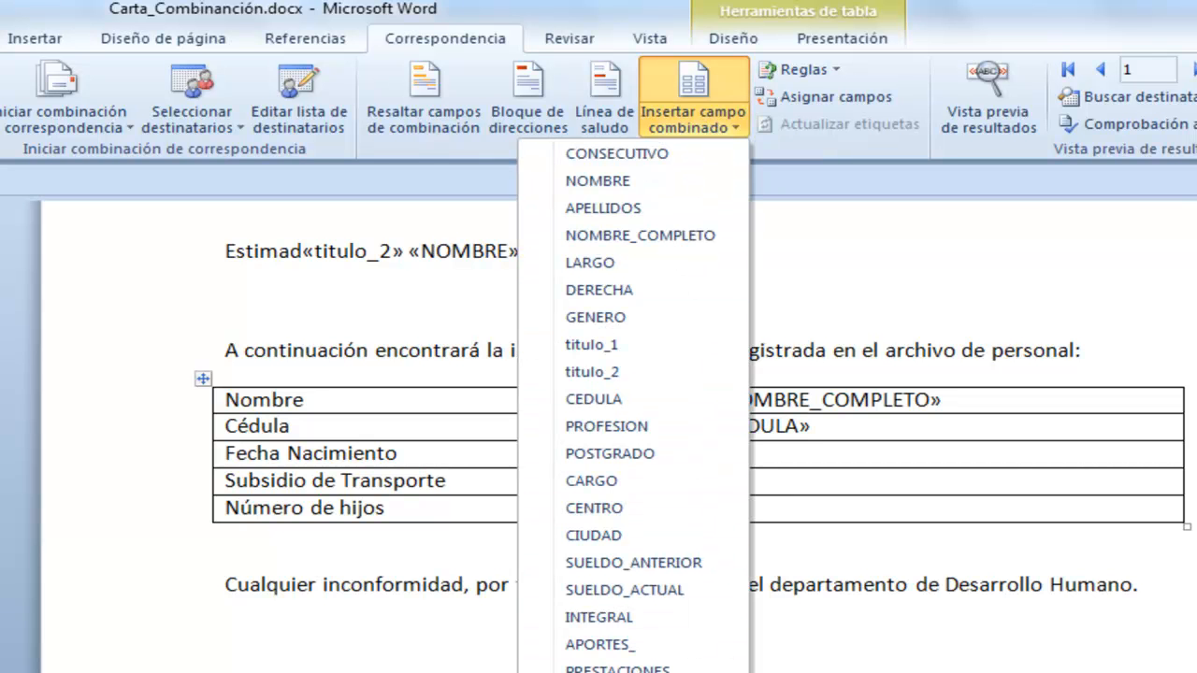
click(715, 672)
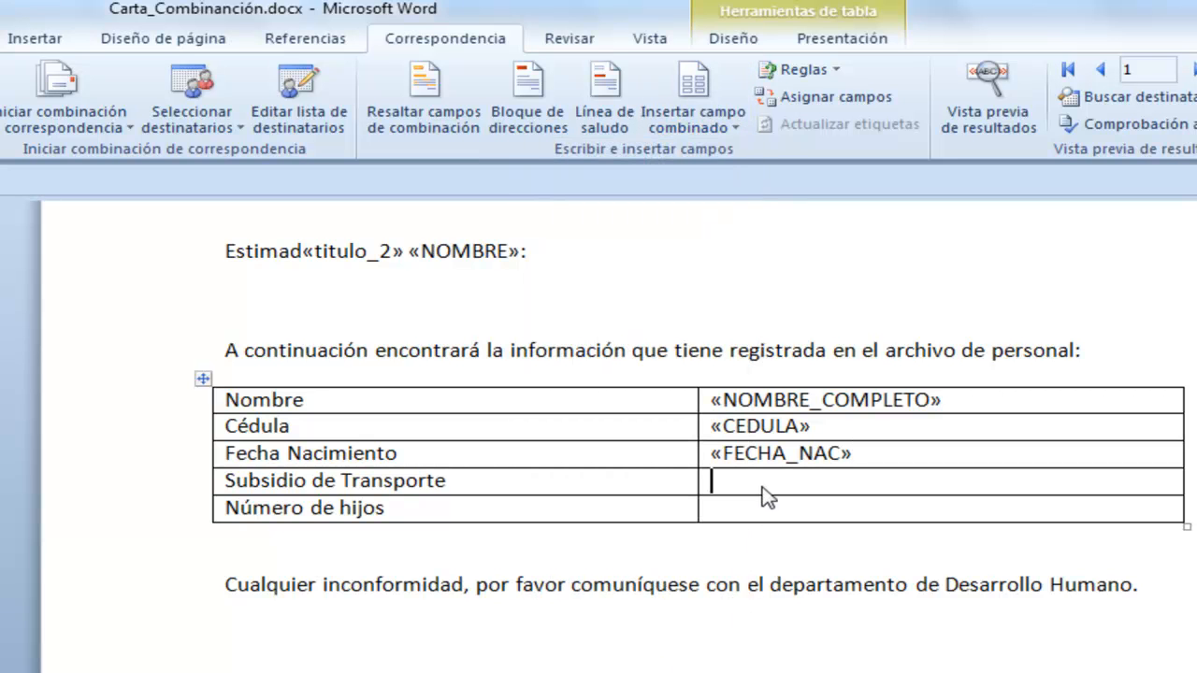
click(726, 125)
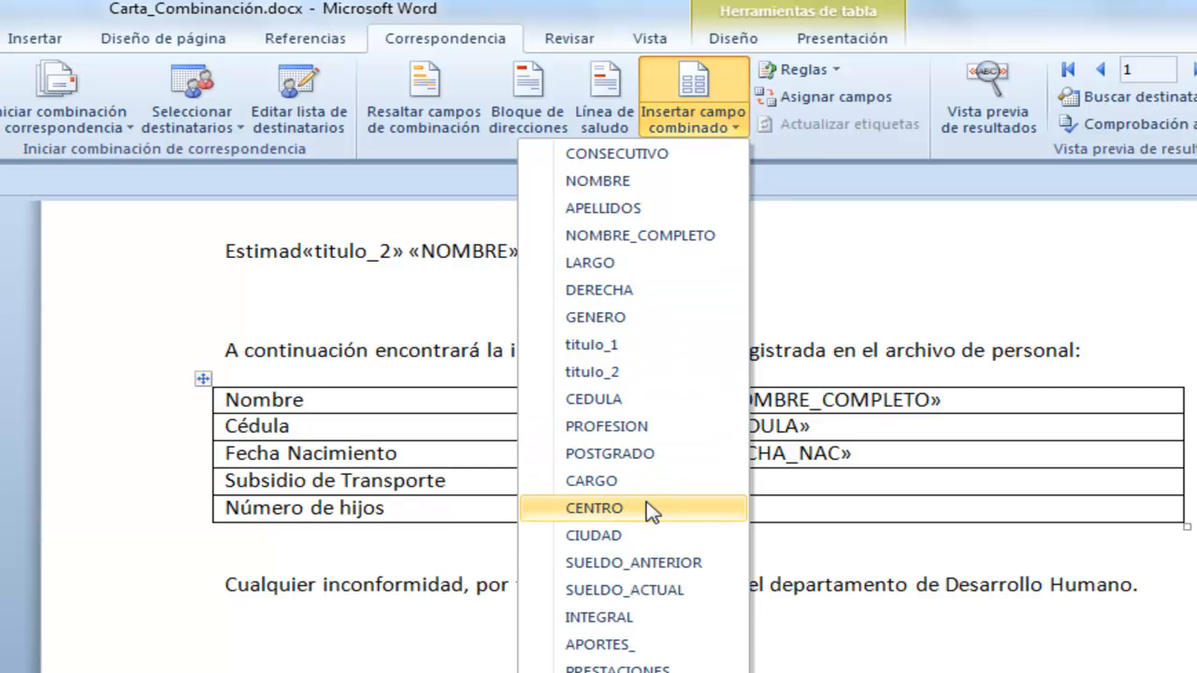
click(617, 672)
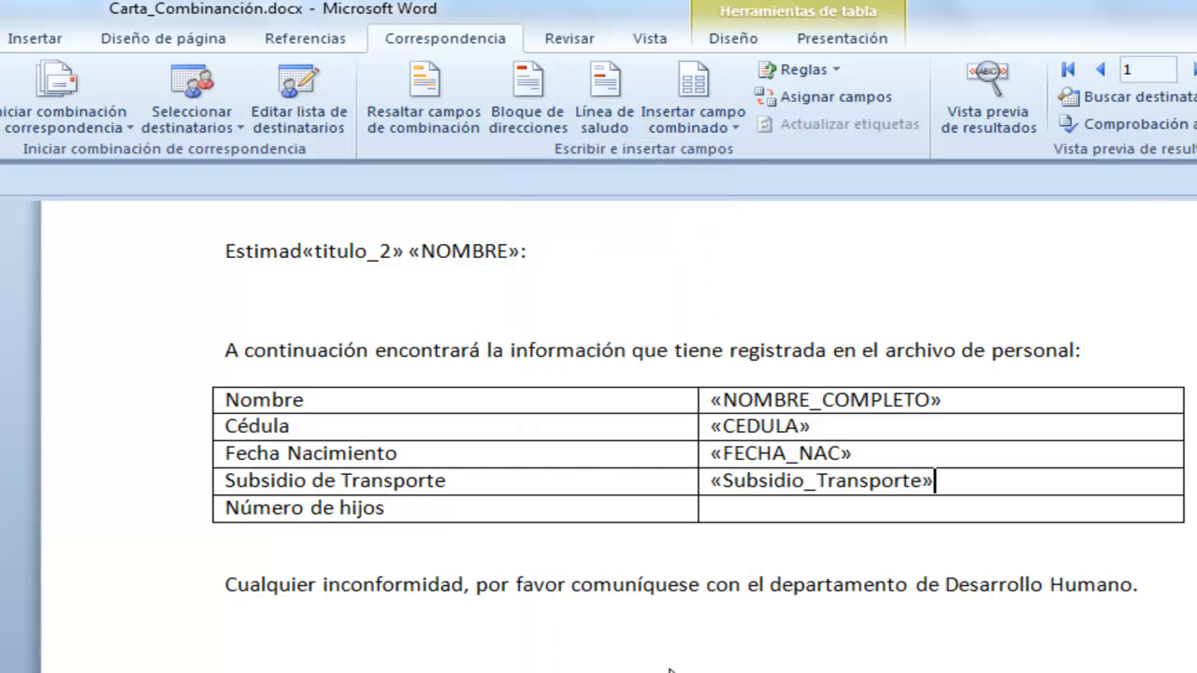
- Insert the No_HIJOS merge field in the table's Número de hijos row
click(738, 513)
click(726, 131)
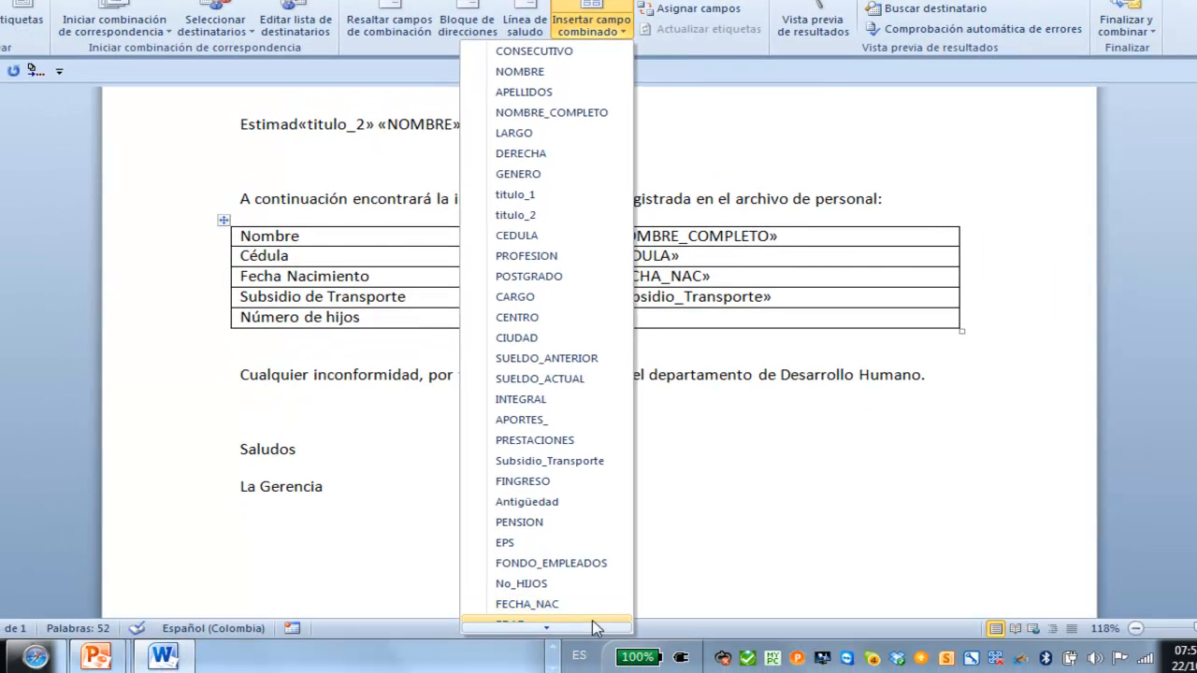
mouse_move(594, 627)
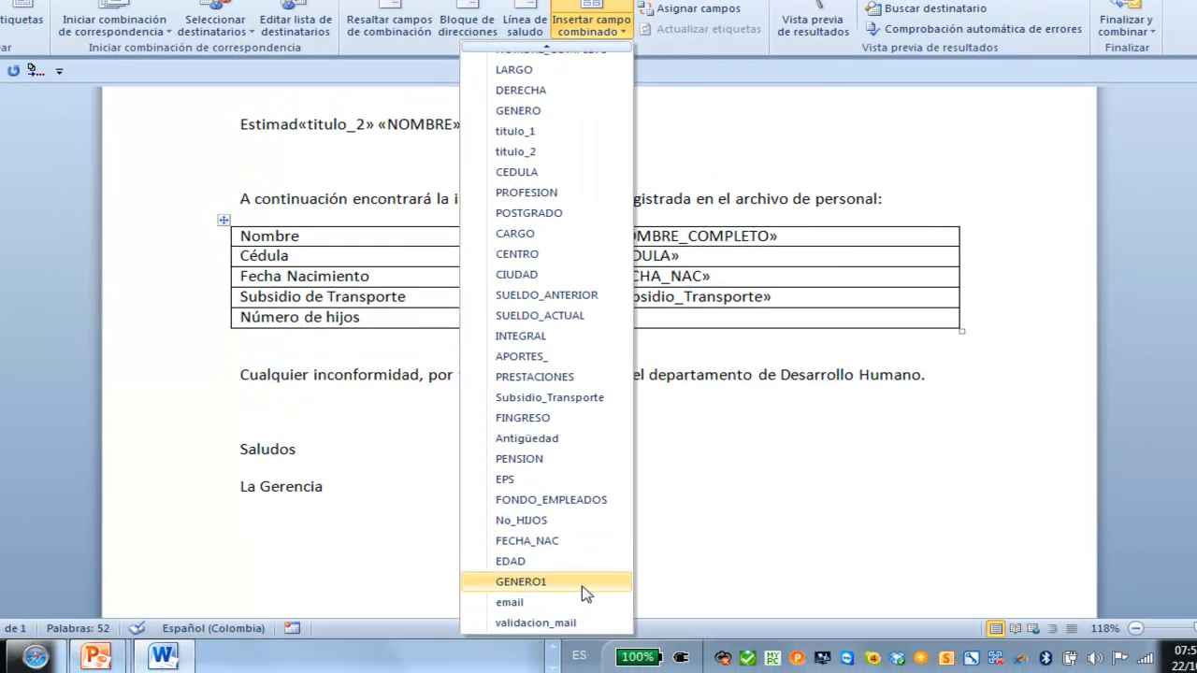
click(568, 522)
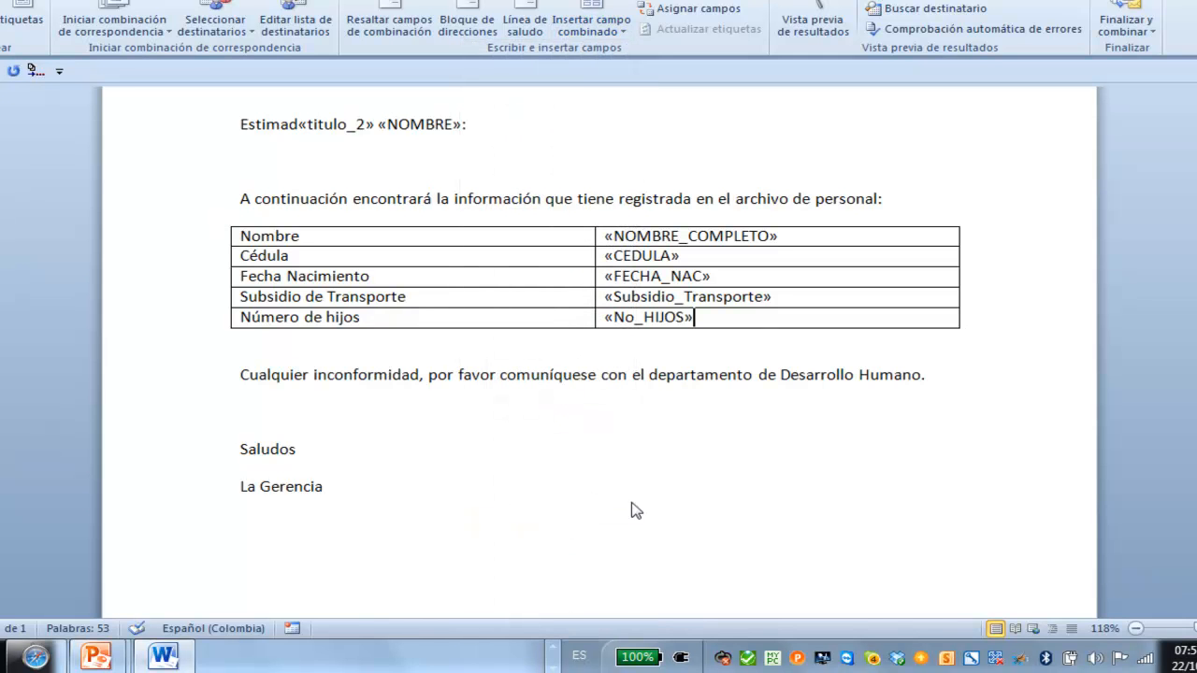
- Check how many recipient records there are by going to the last record, and return to the first
scroll(598, 355, up, 5)
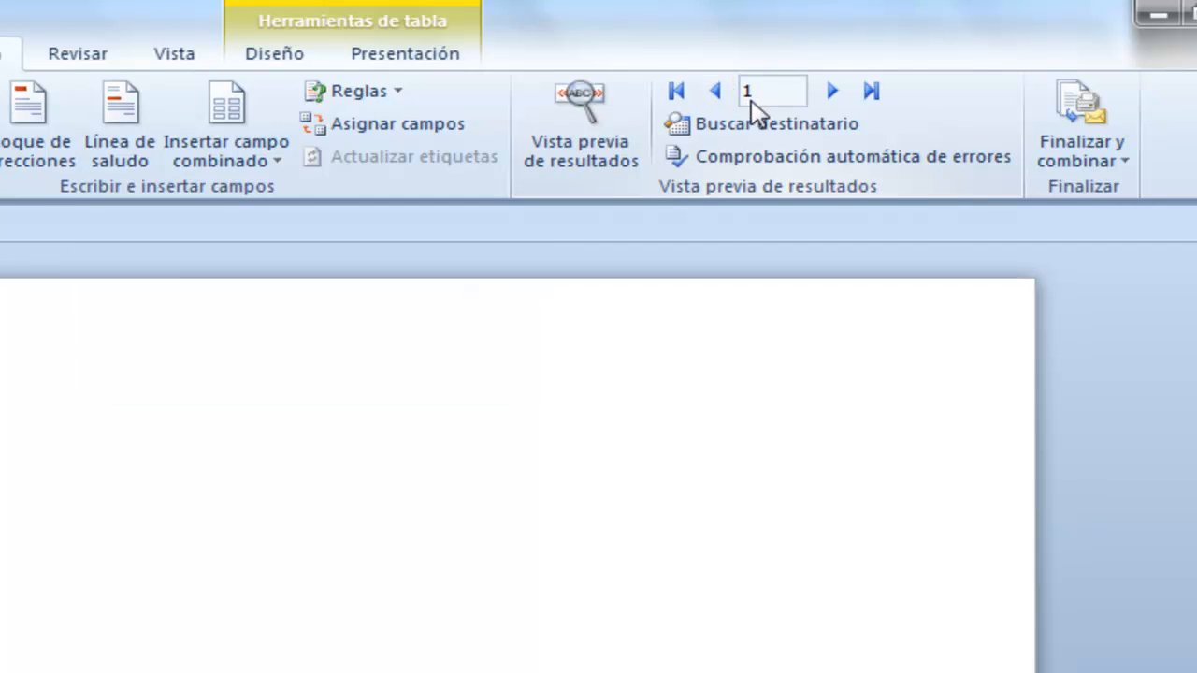
click(869, 92)
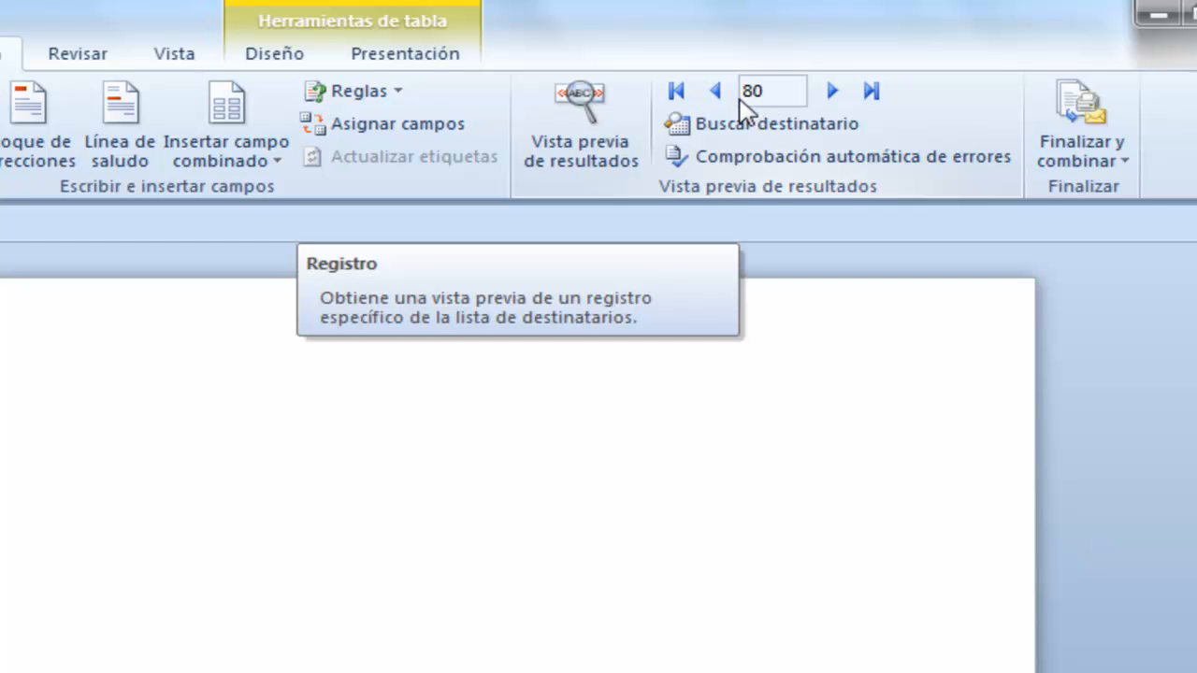
click(676, 92)
- Turn on the merge results preview and review the first recipient's letter and data table
click(588, 145)
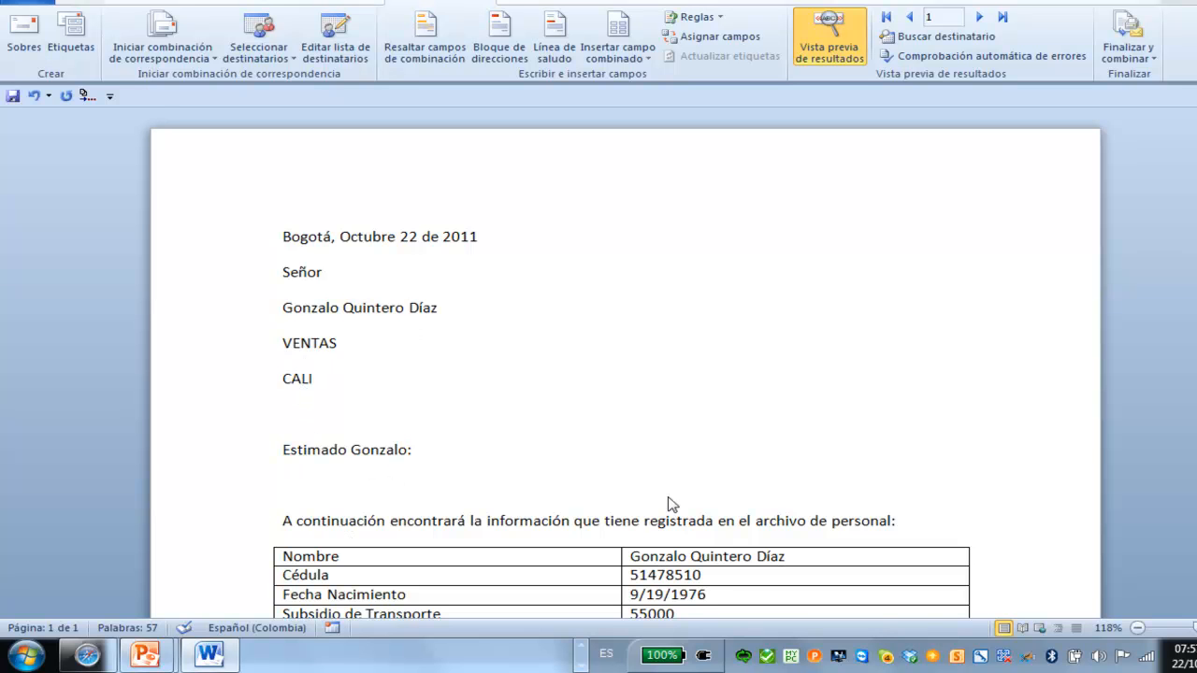
scroll(1194, 311, down, 1)
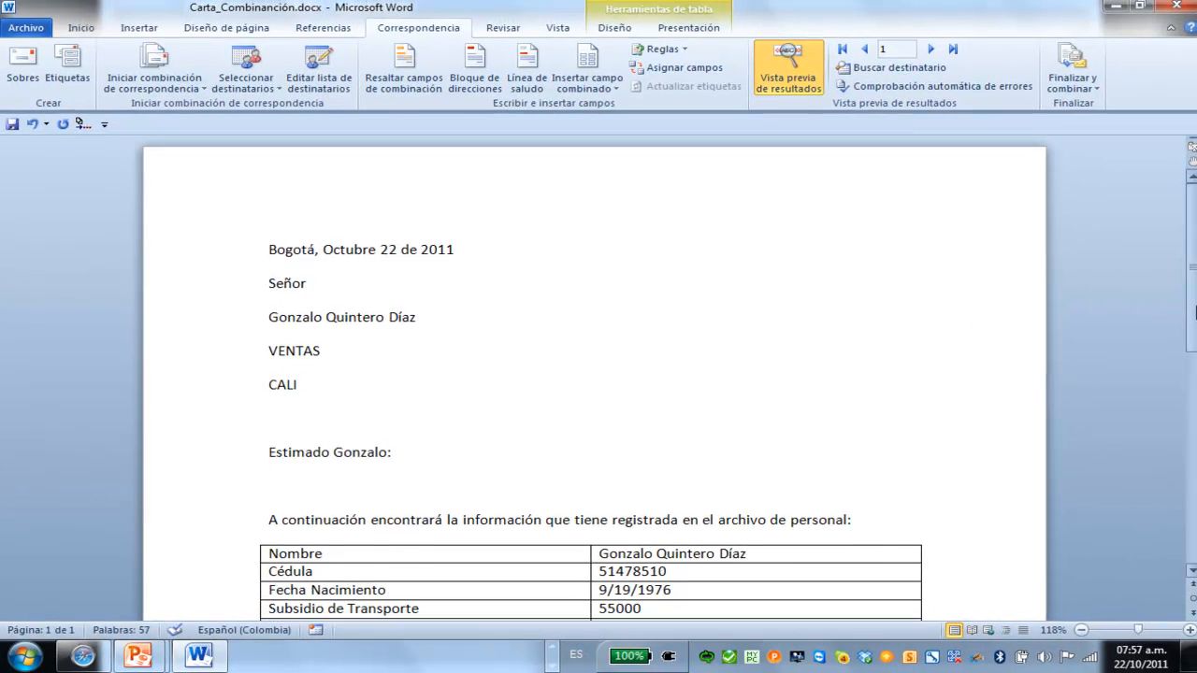
scroll(1194, 311, down, 2)
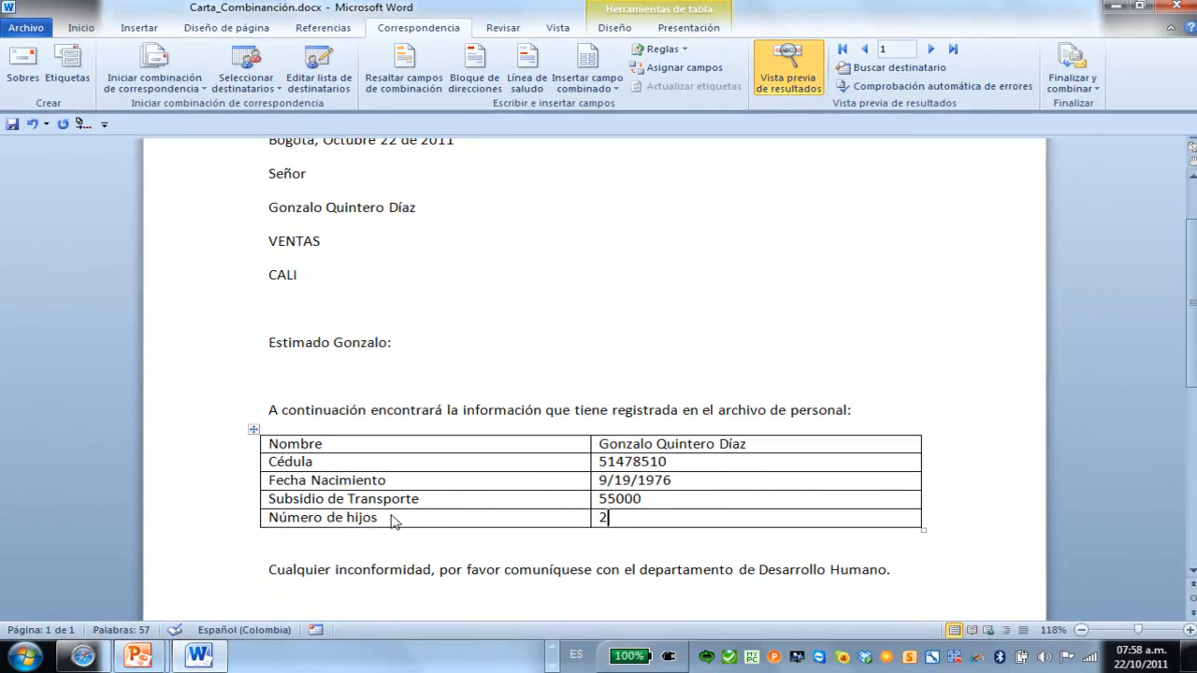
scroll(1191, 247, up, 1)
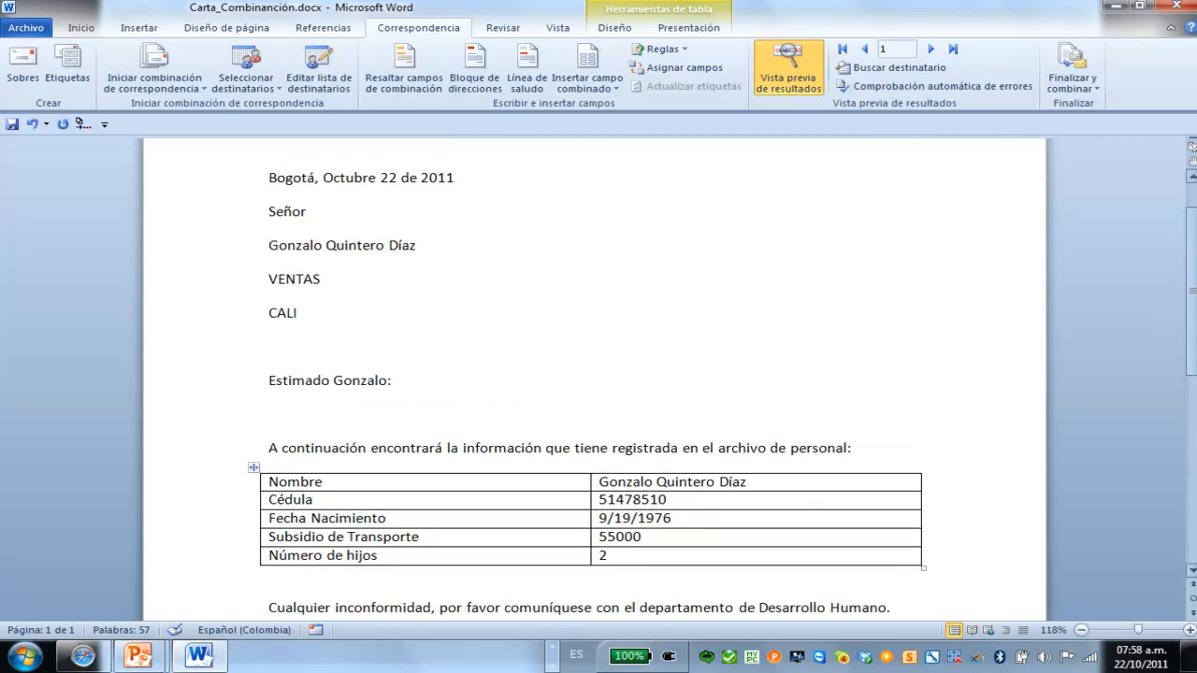
- Advance the preview record by record up to record 7, examining the titles, greeting and table data in each letter
click(932, 49)
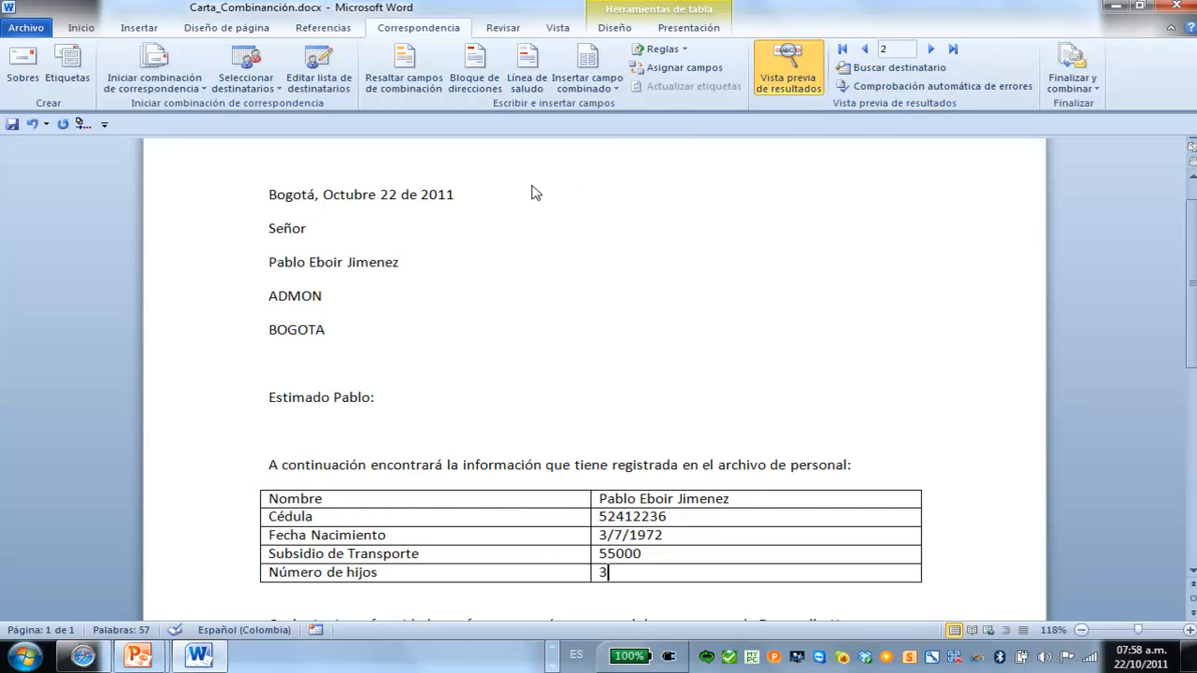
click(931, 49)
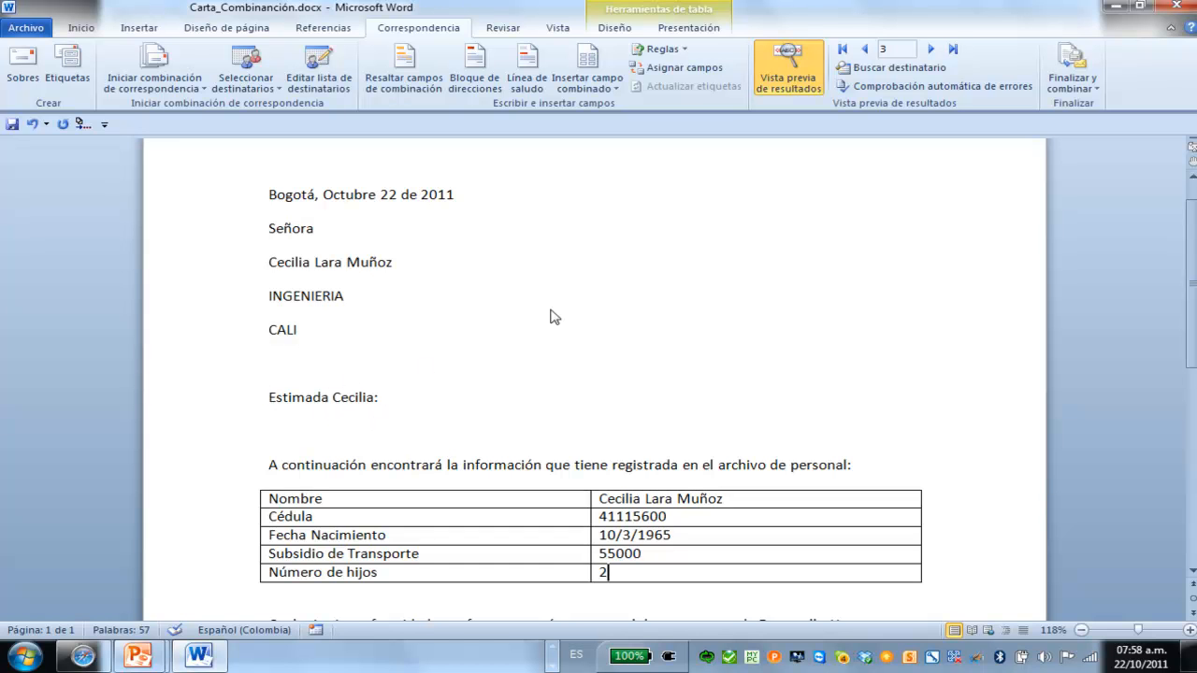
click(932, 49)
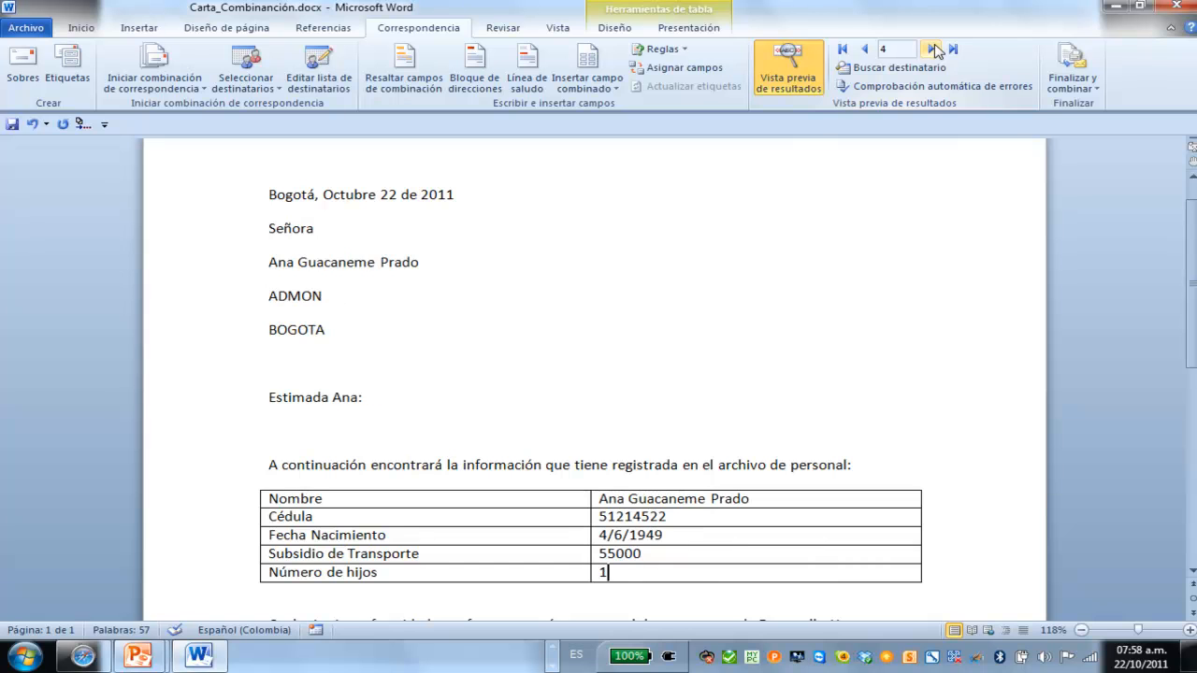
click(932, 50)
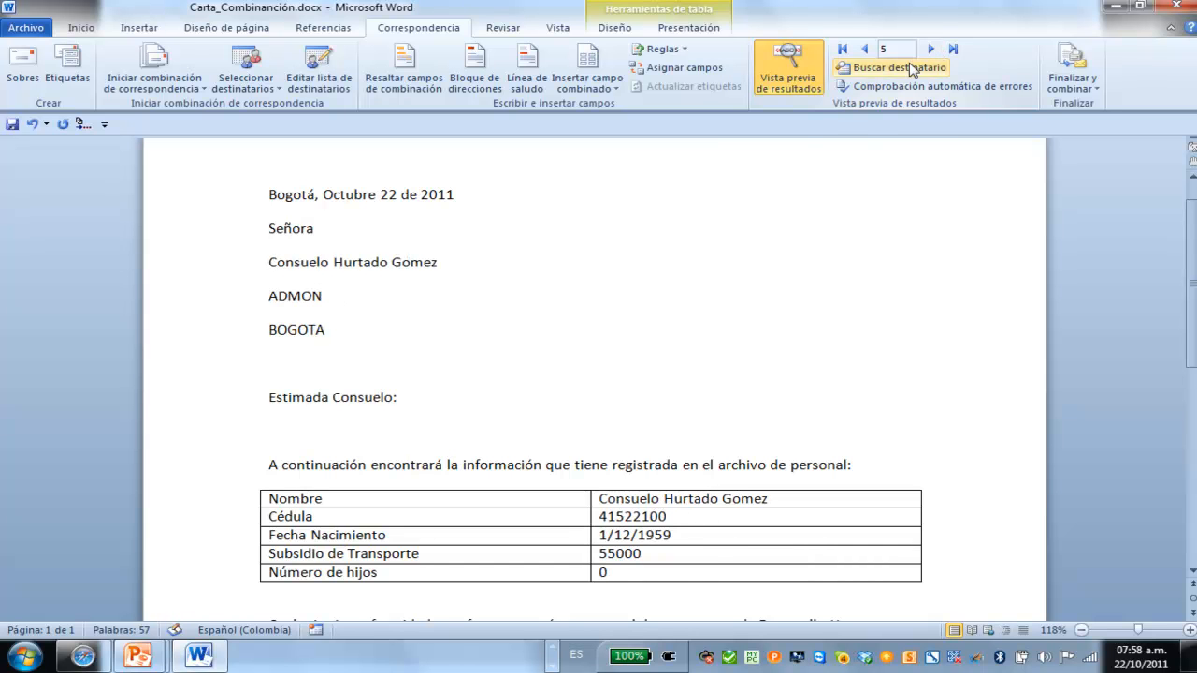
click(931, 48)
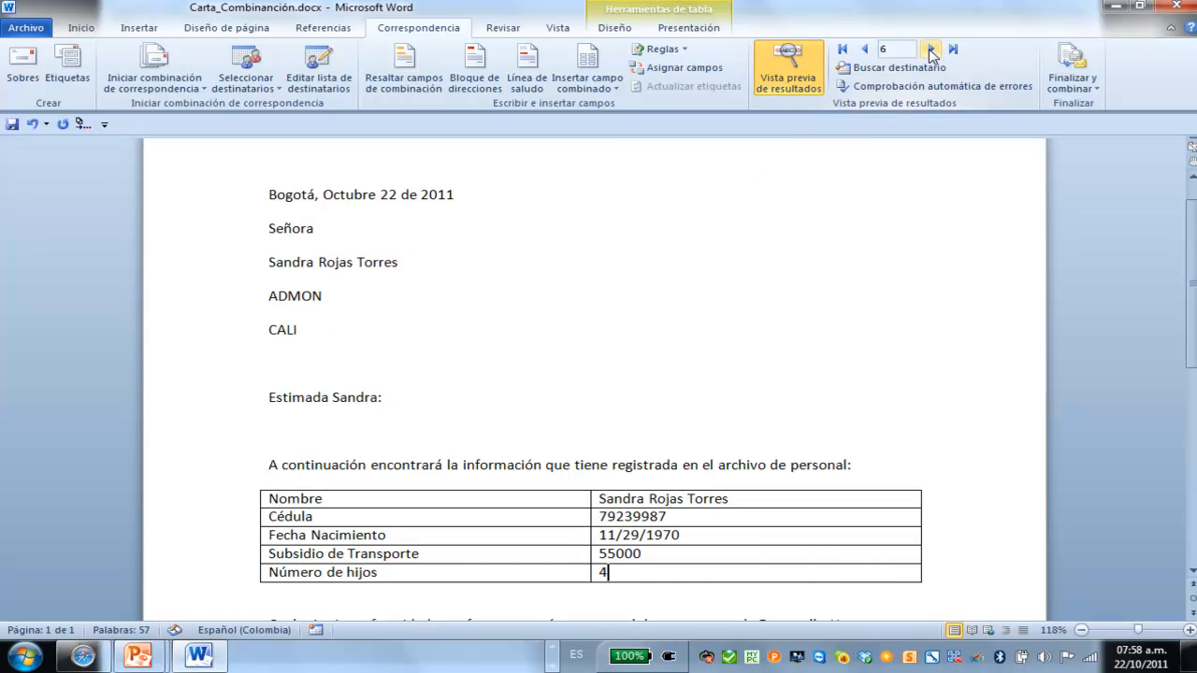
click(931, 49)
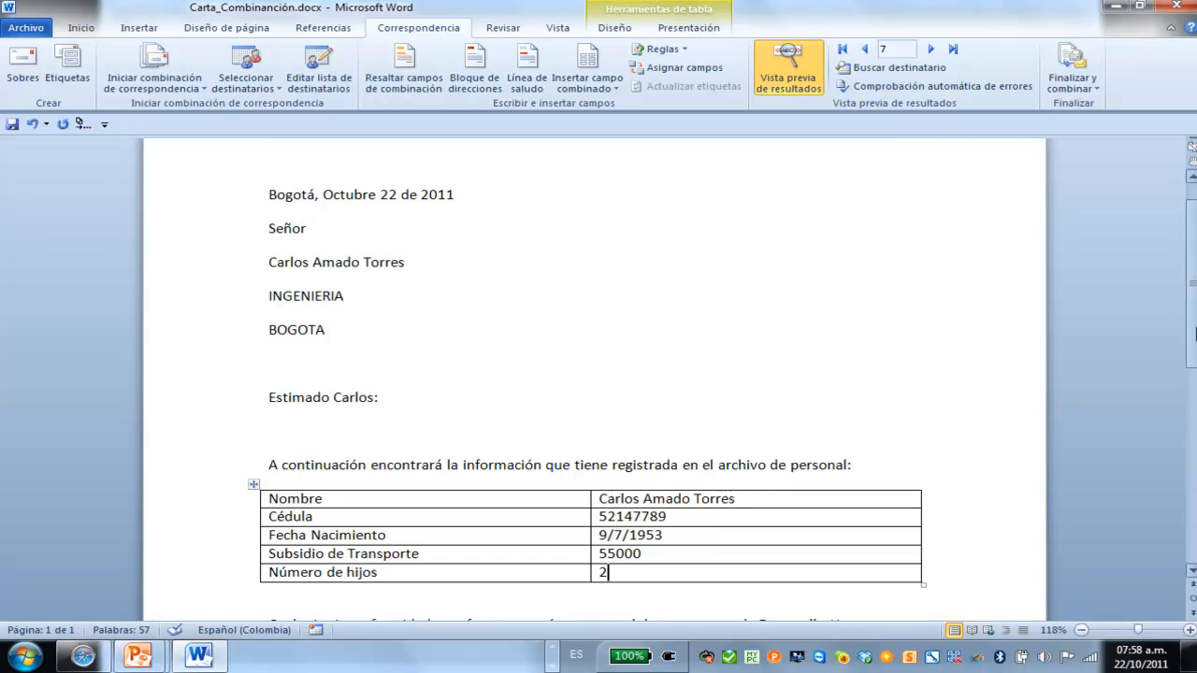
scroll(608, 573, down, 3)
scroll(743, 461, up, 2)
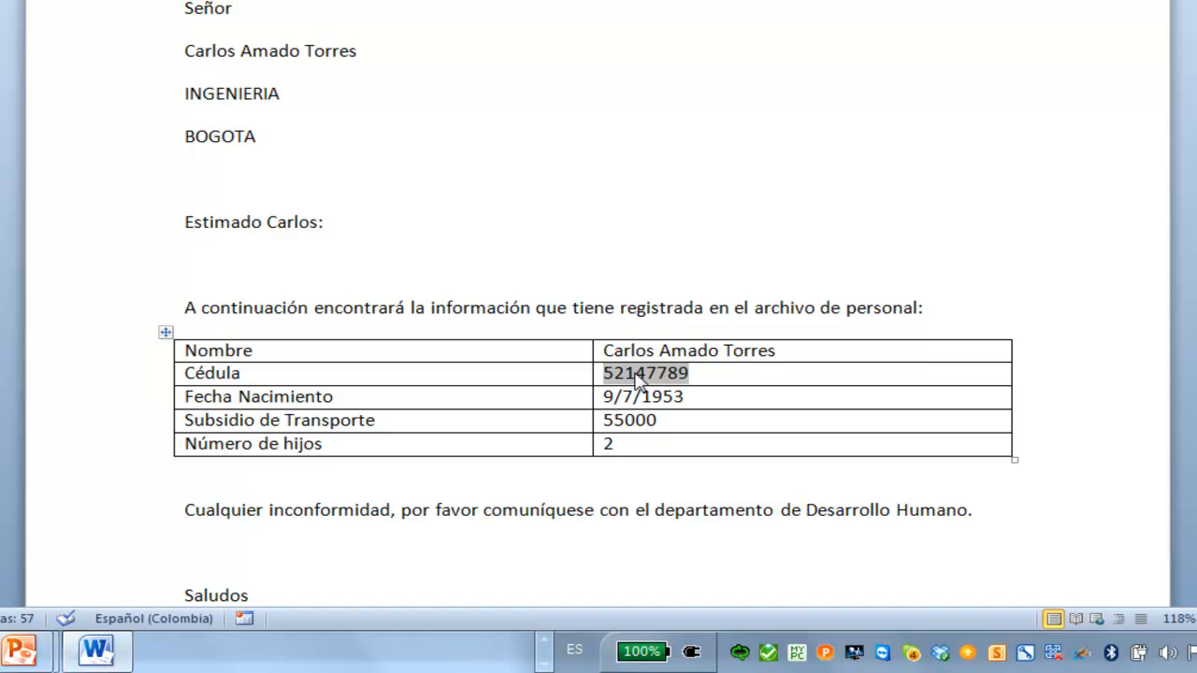
- Show the field code of the Cédula row's value and add the thousands-separator format \# ###,### to it
right_click(635, 375)
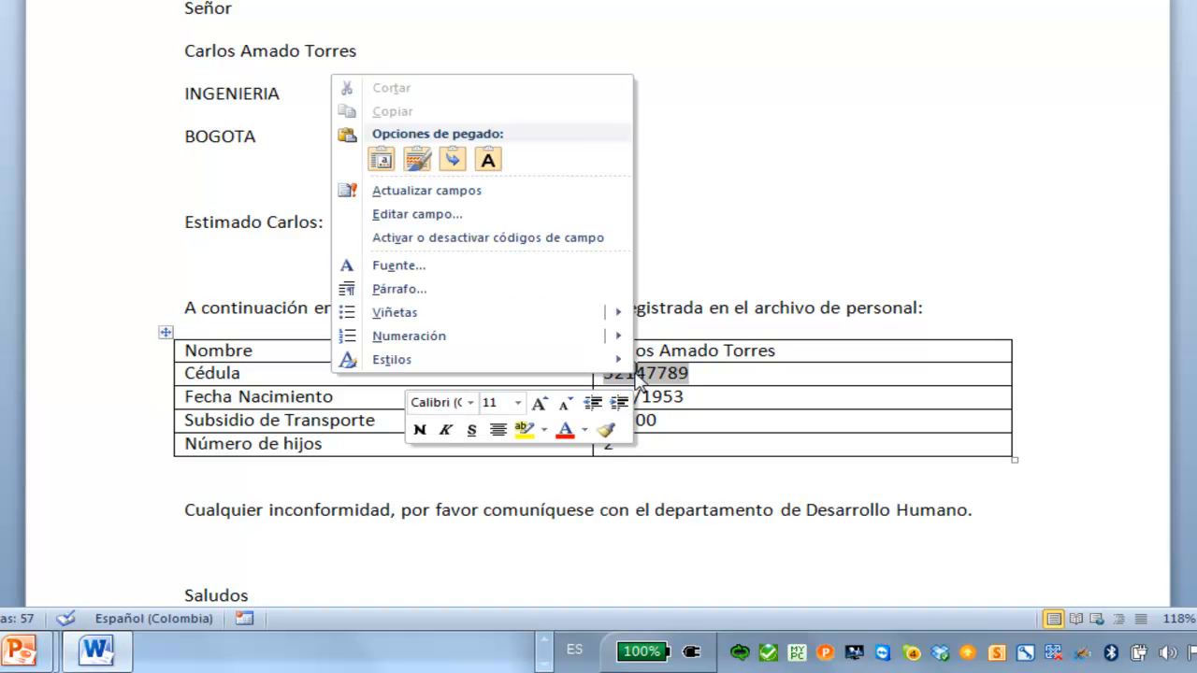
click(497, 238)
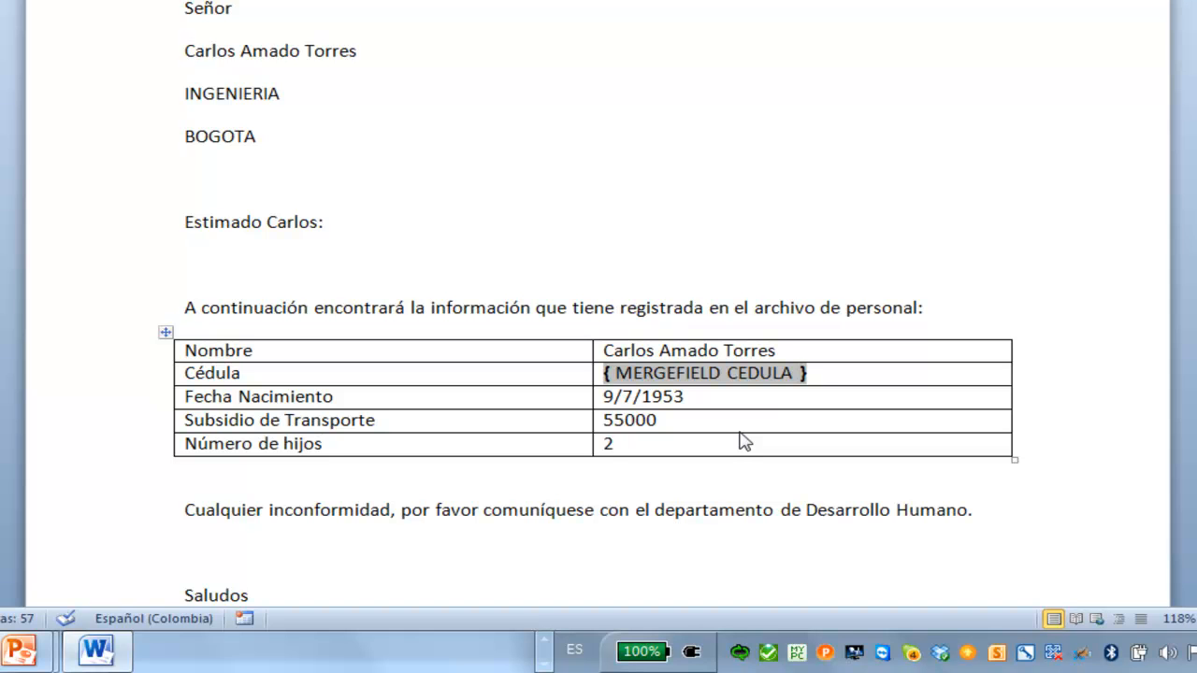
text(\)
text(#)
text( ###,)
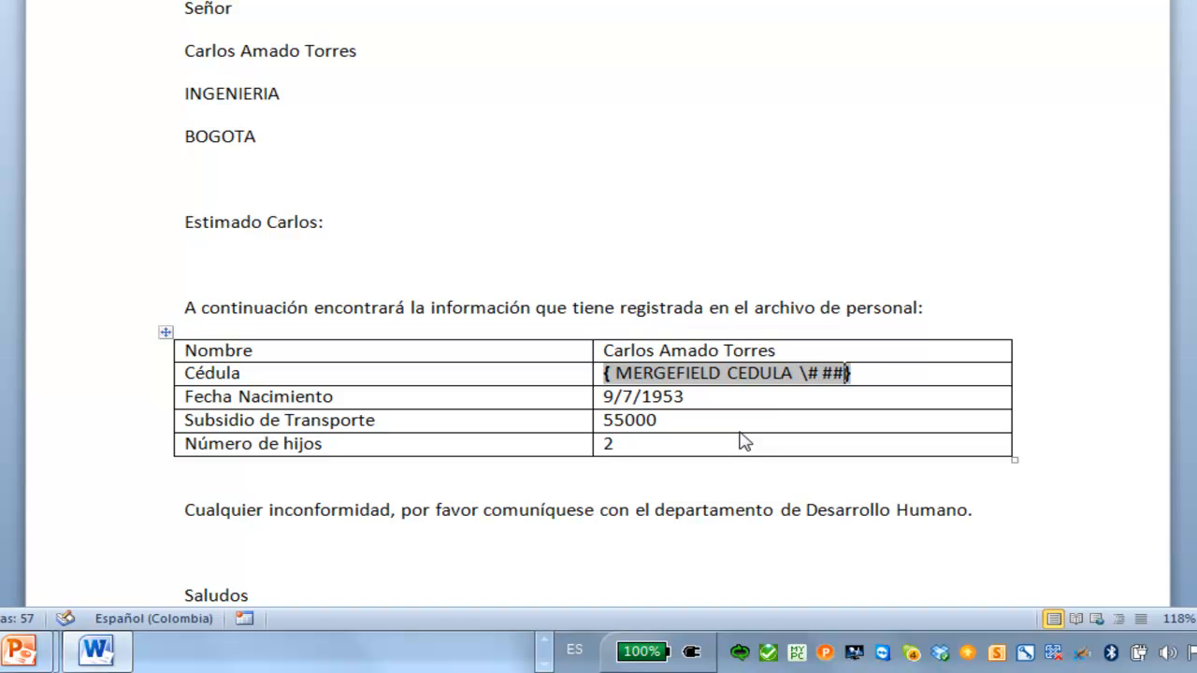
text(###)
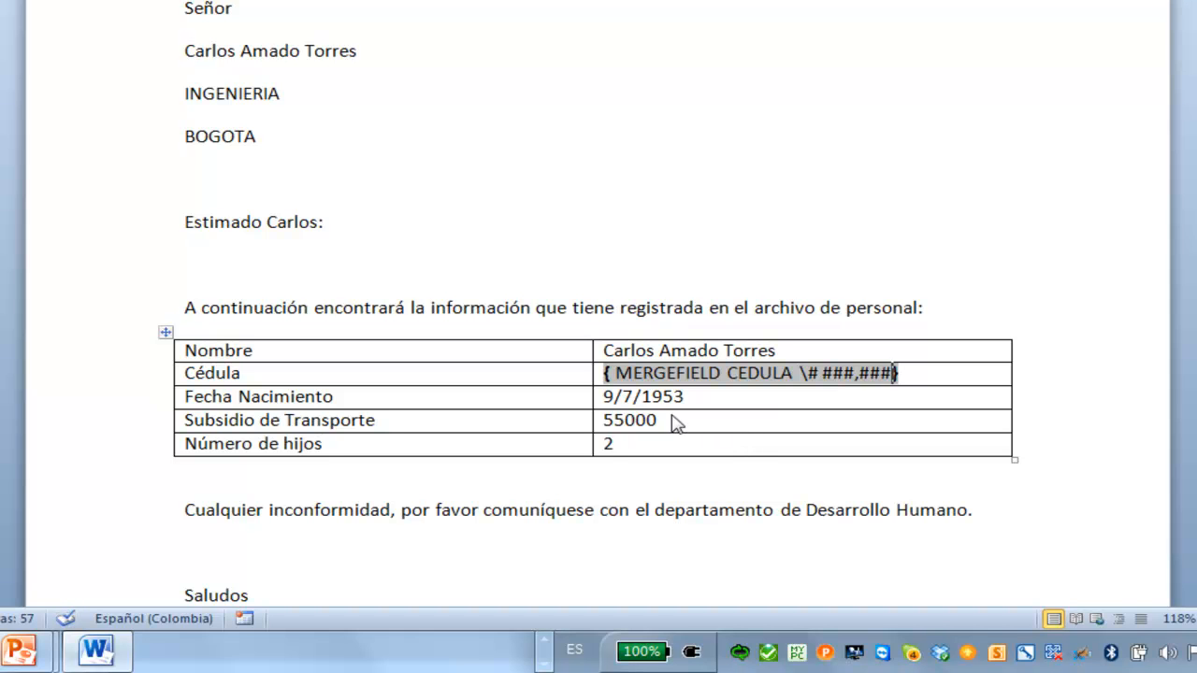
- Show the field code in the Fecha Nacimiento row and add the date format \@ "DD 'de' MMMM 'de' YYYY to it
click(627, 399)
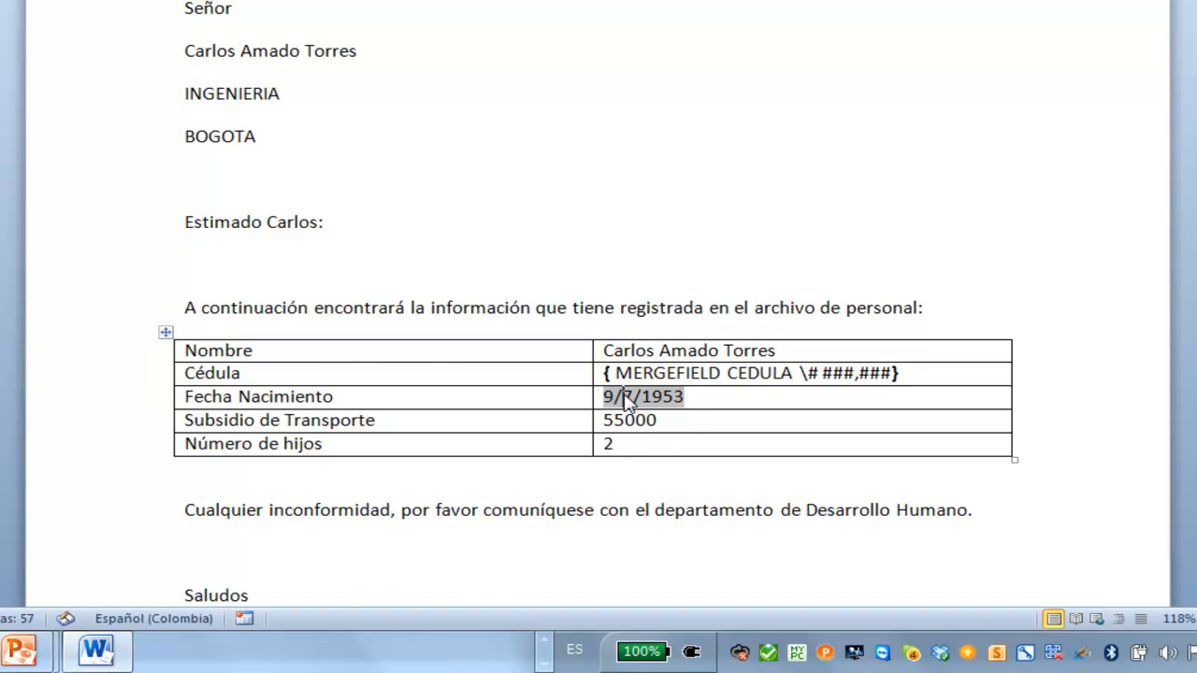
right_click(627, 400)
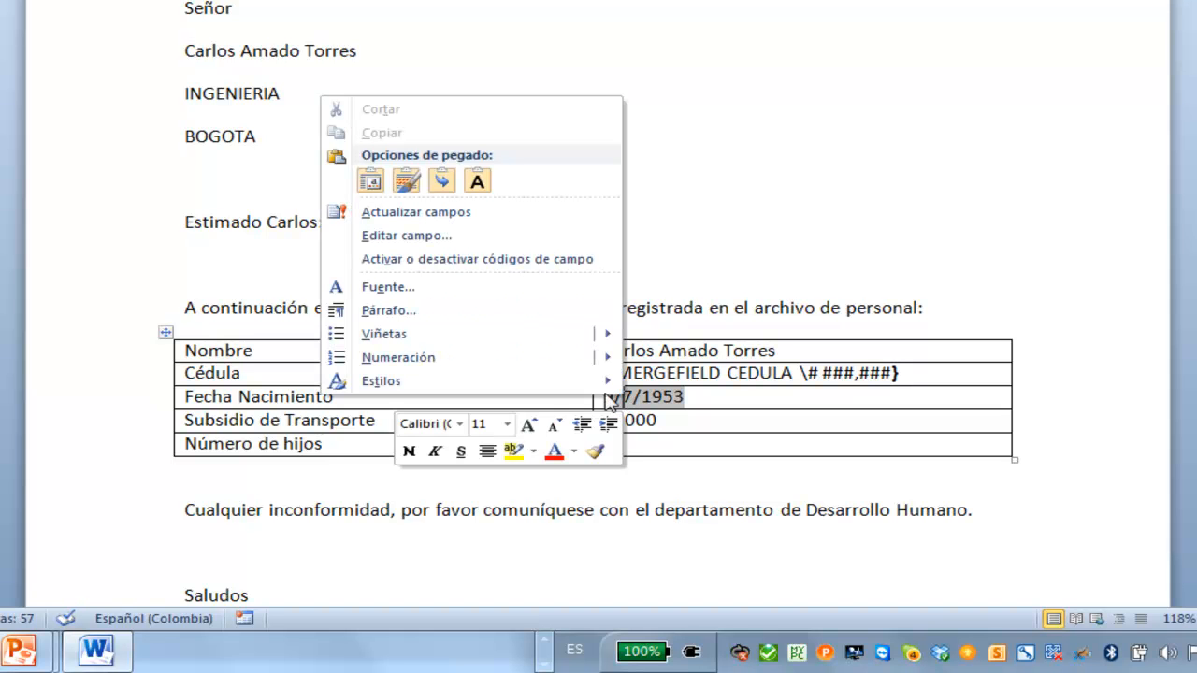
mouse_move(580, 388)
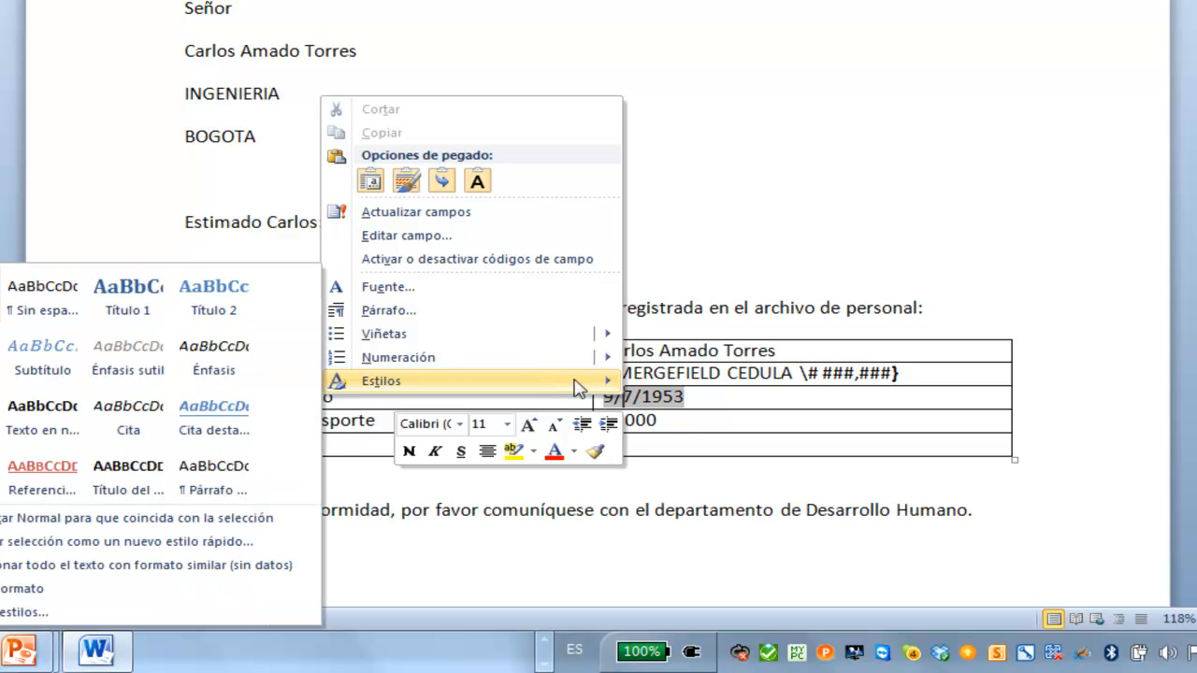
click(501, 262)
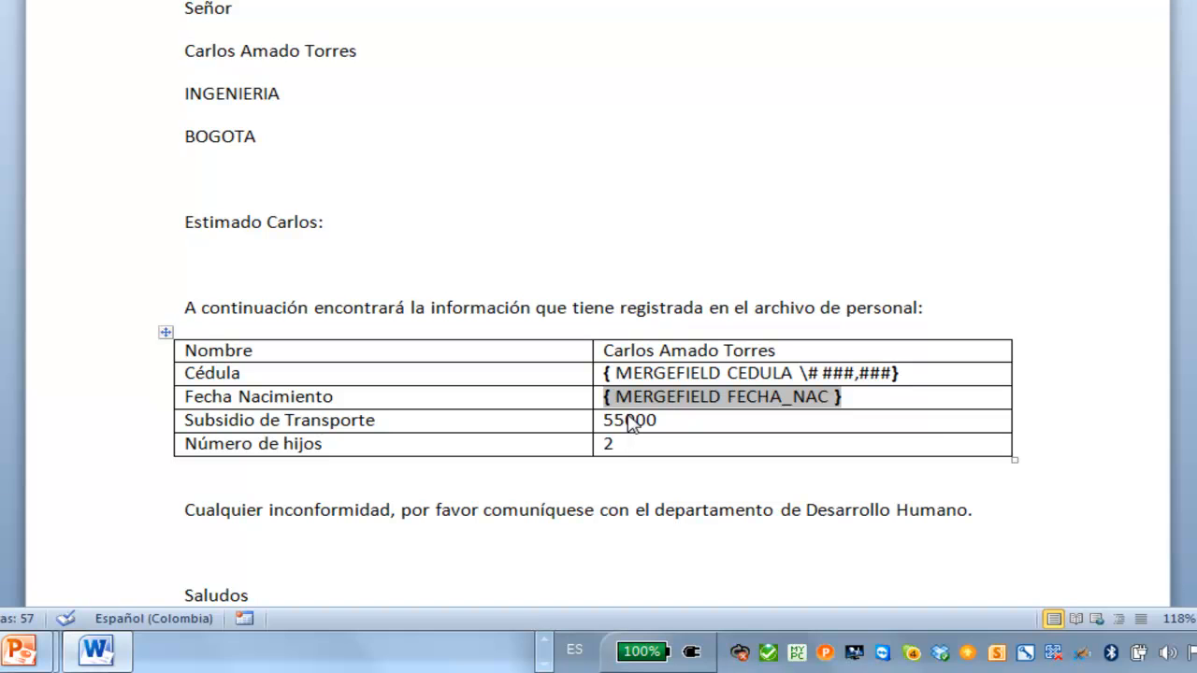
text(\@ )
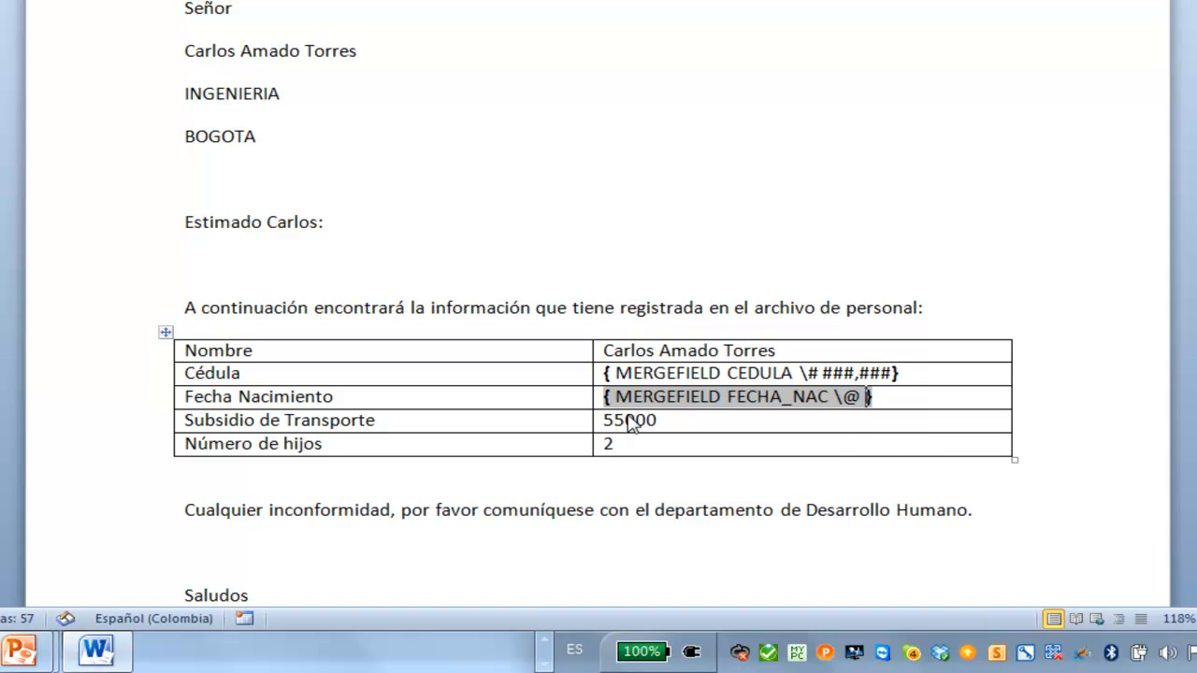
text(")
text(DD)
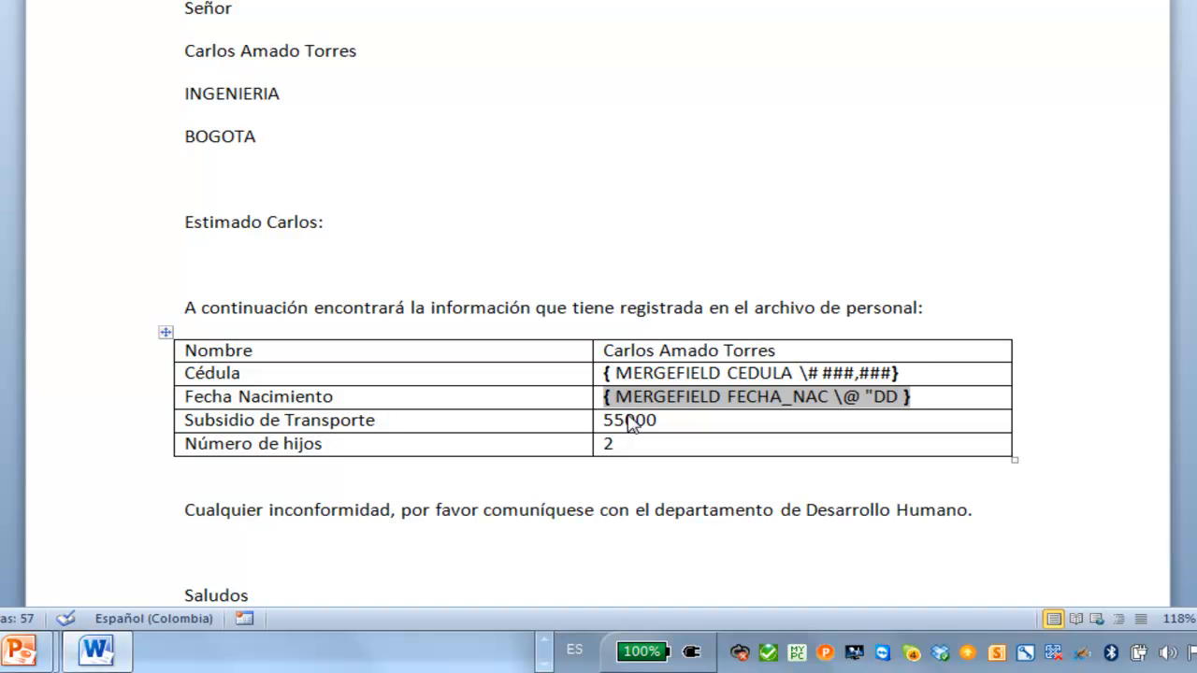
text( ")
text(de)
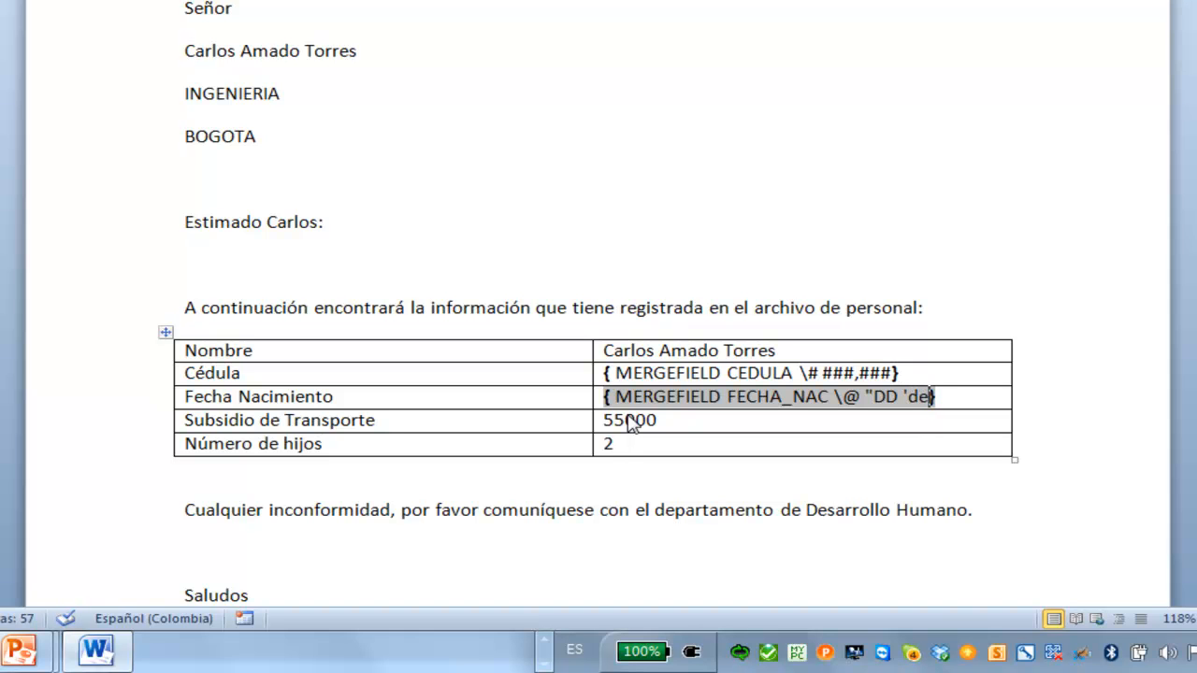
text(' MMMM)
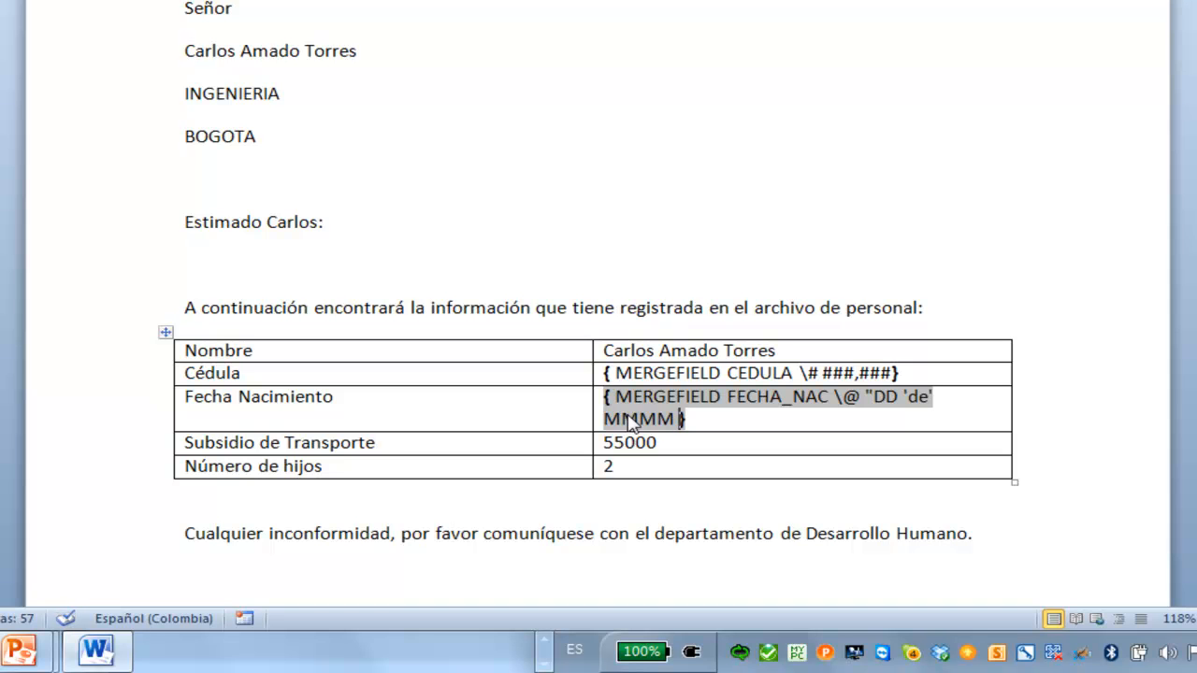
text( 'de')
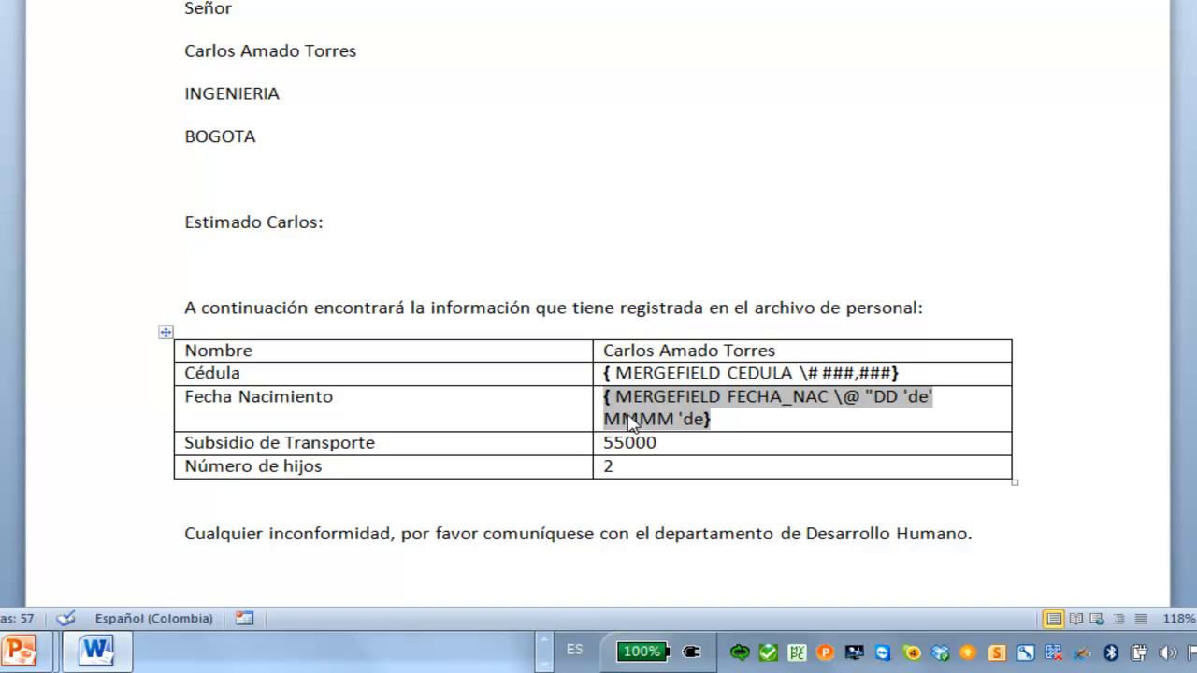
text( YYYY)
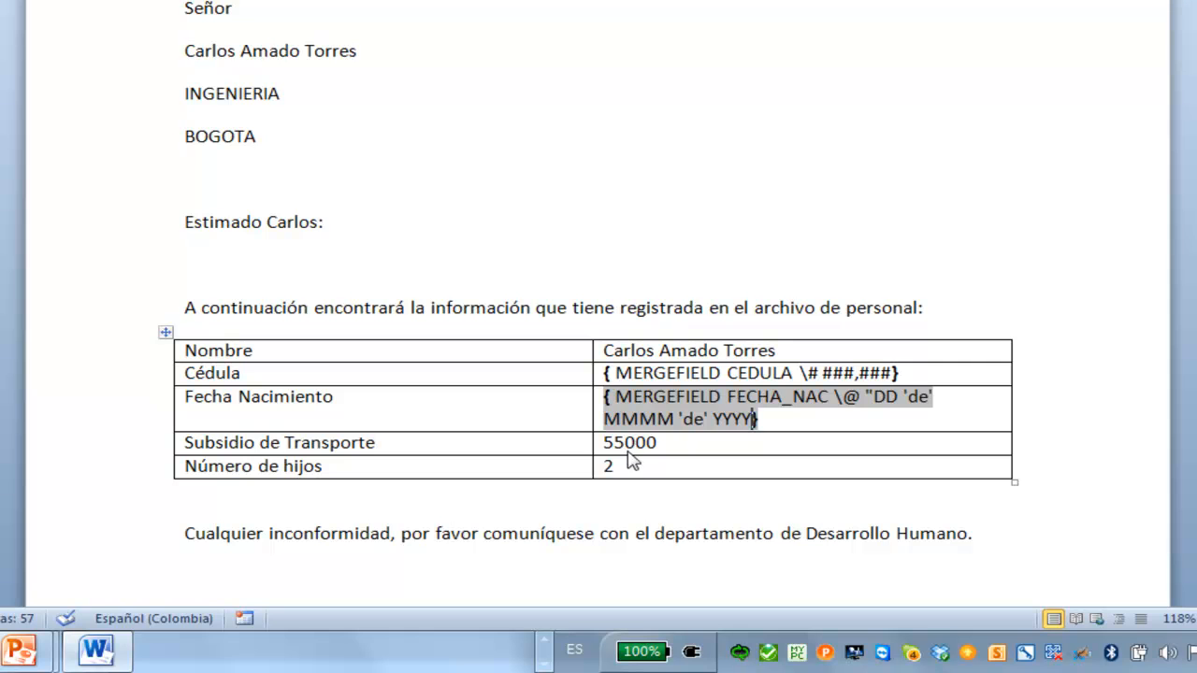
- Show the field code in the Subsidio de Transporte row and add the currency format \# "$ ###,###.##" to it
click(630, 446)
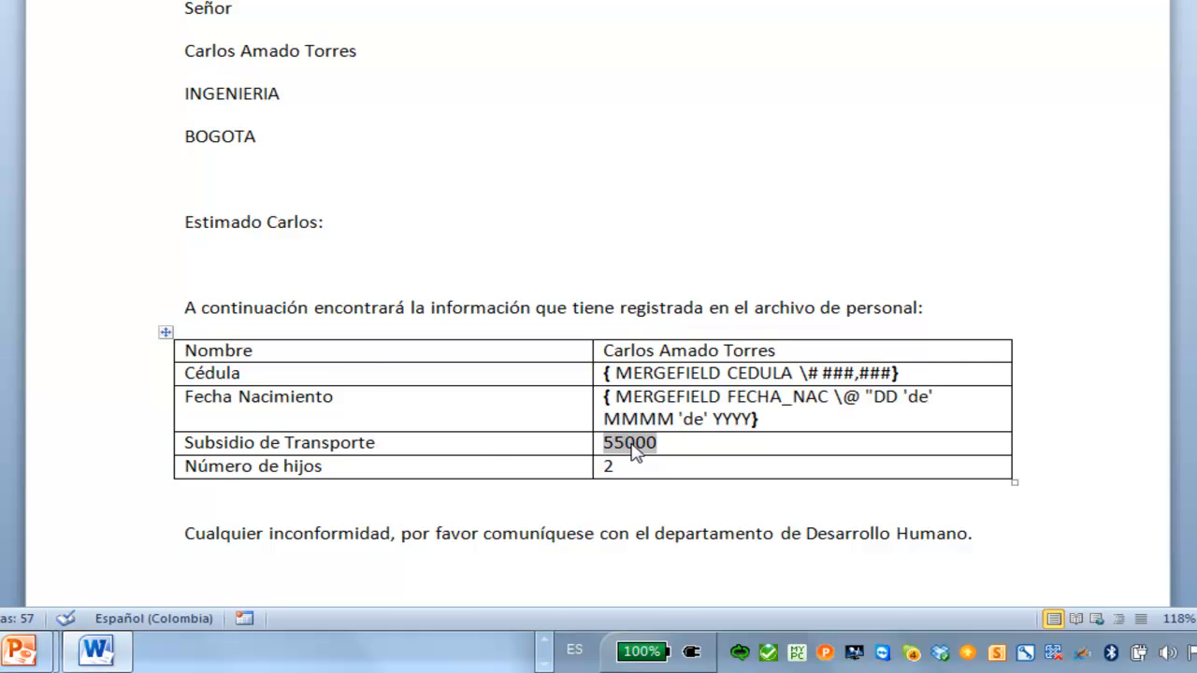
right_click(632, 448)
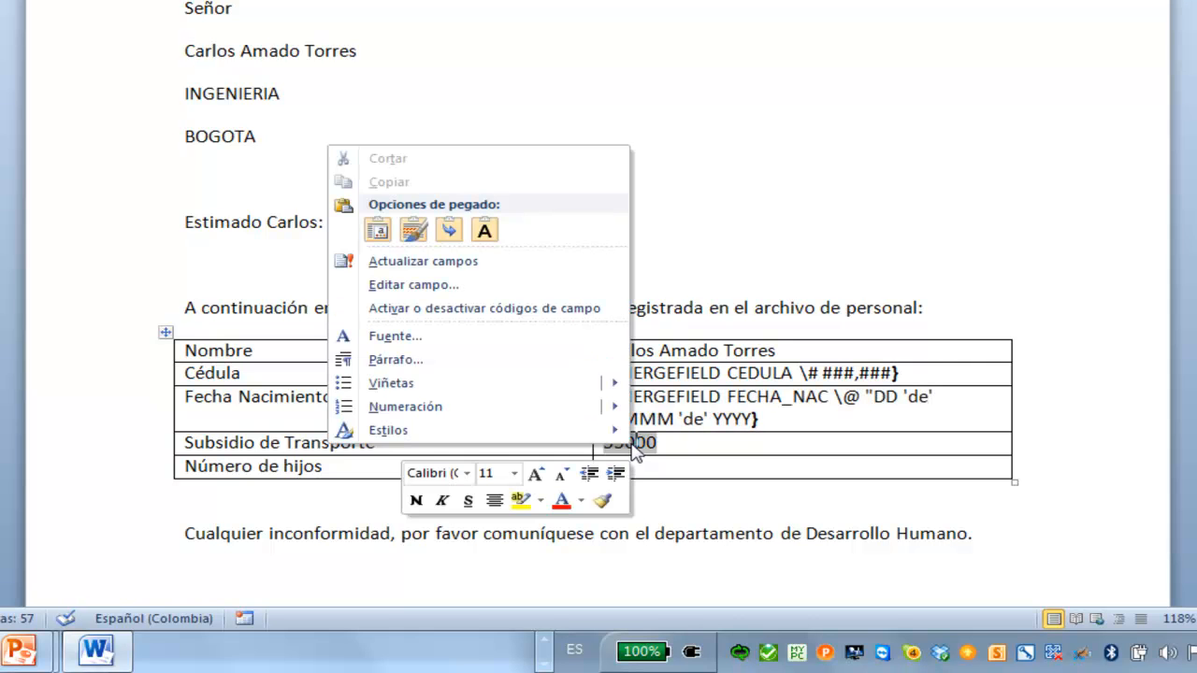
click(542, 309)
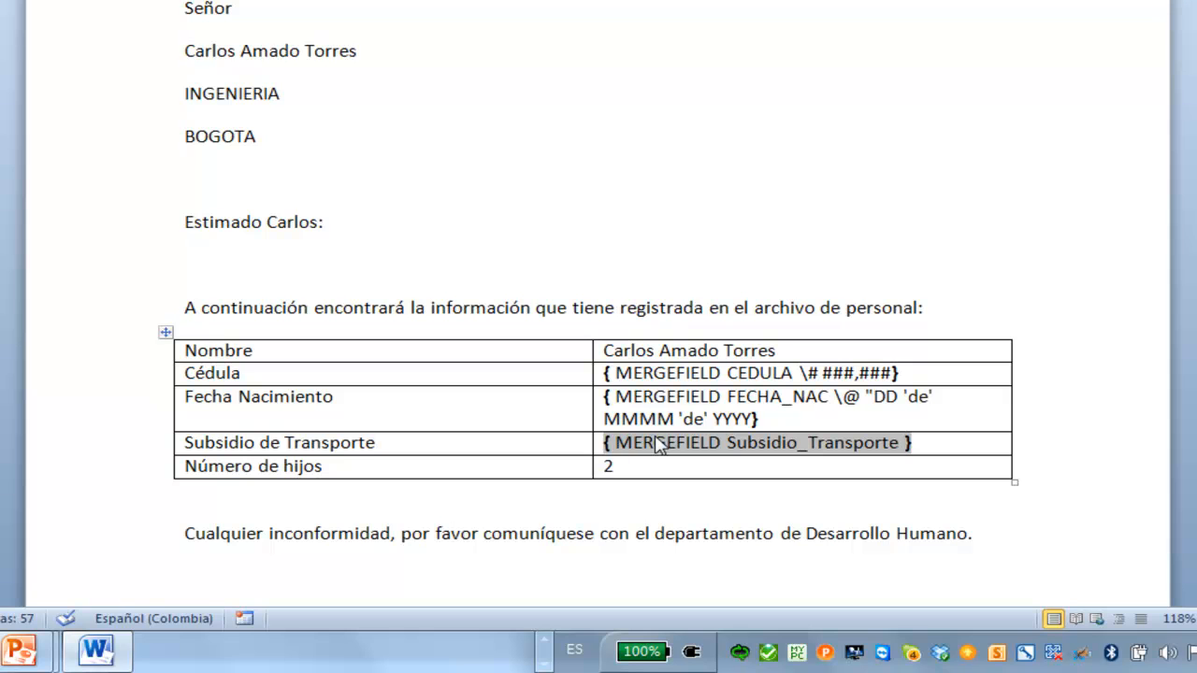
text(\# ")
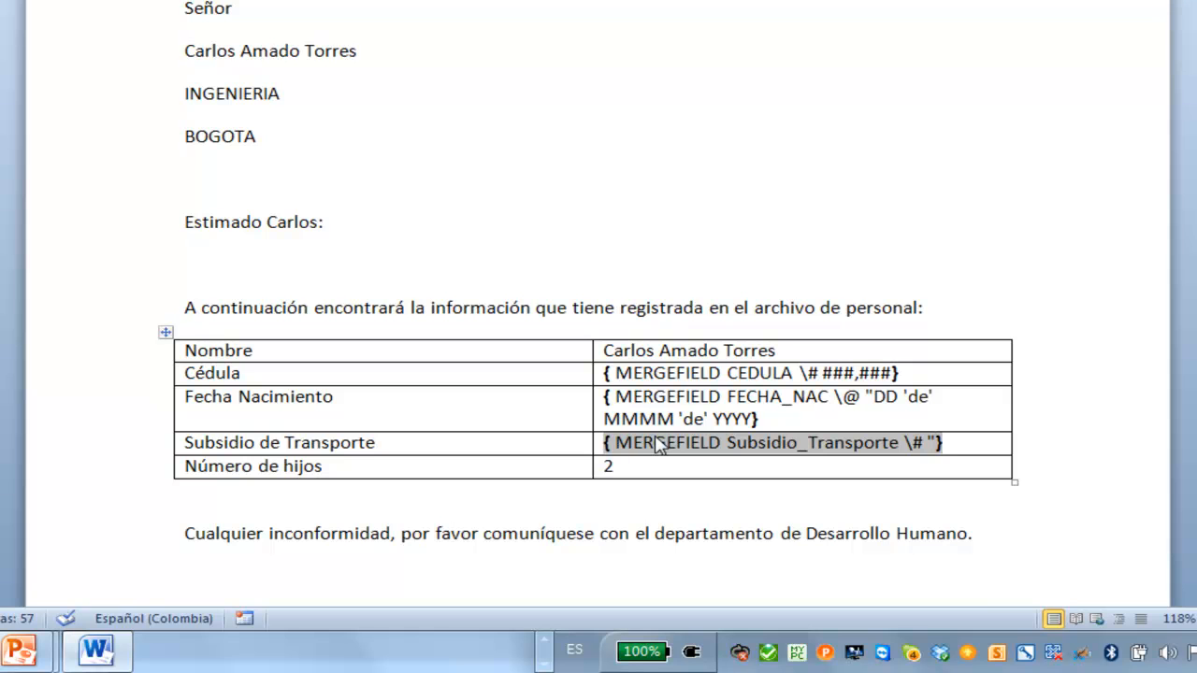
text($ ###)
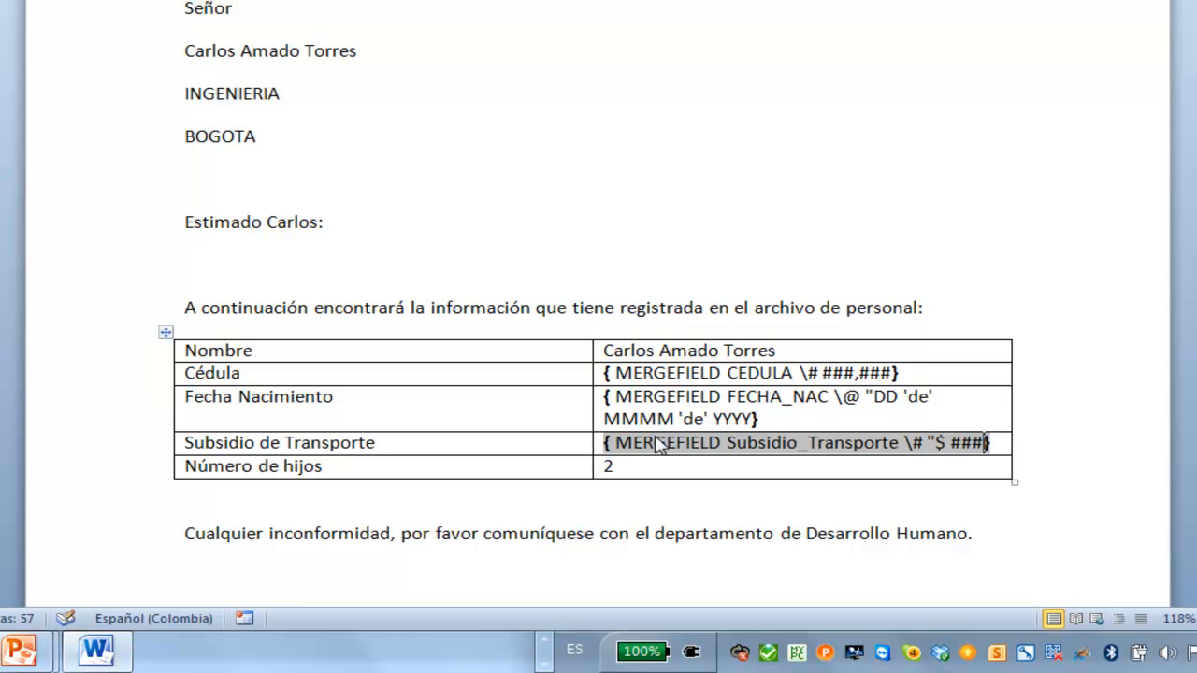
text(,###)
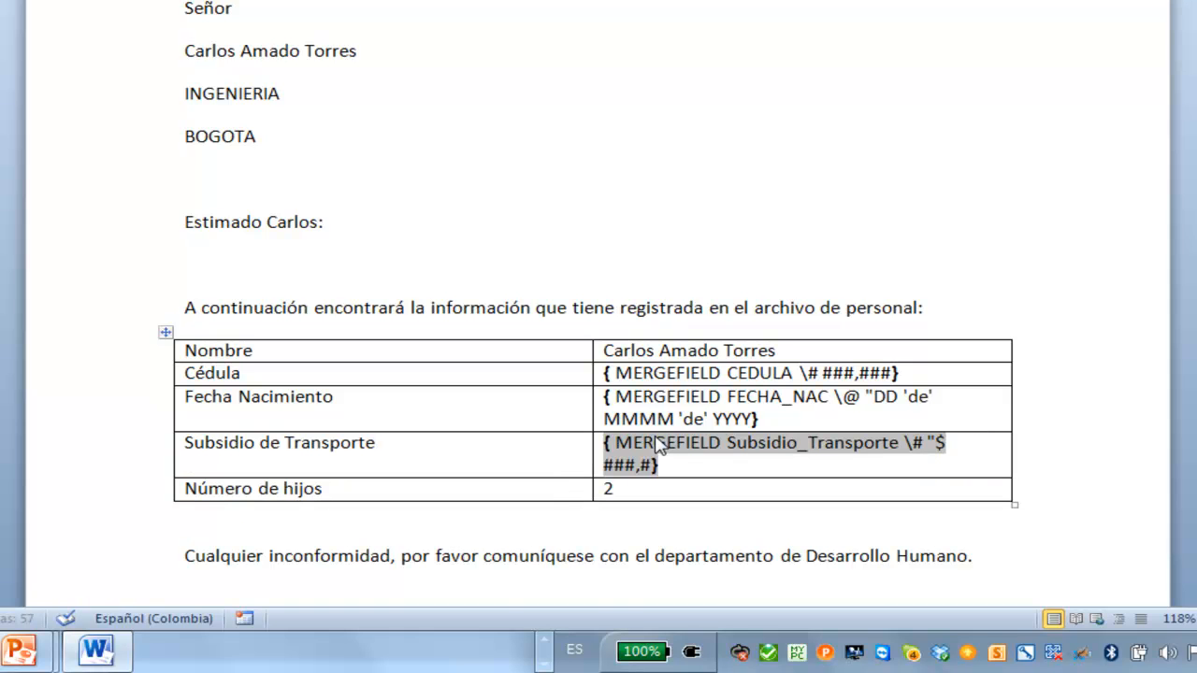
text(.##)
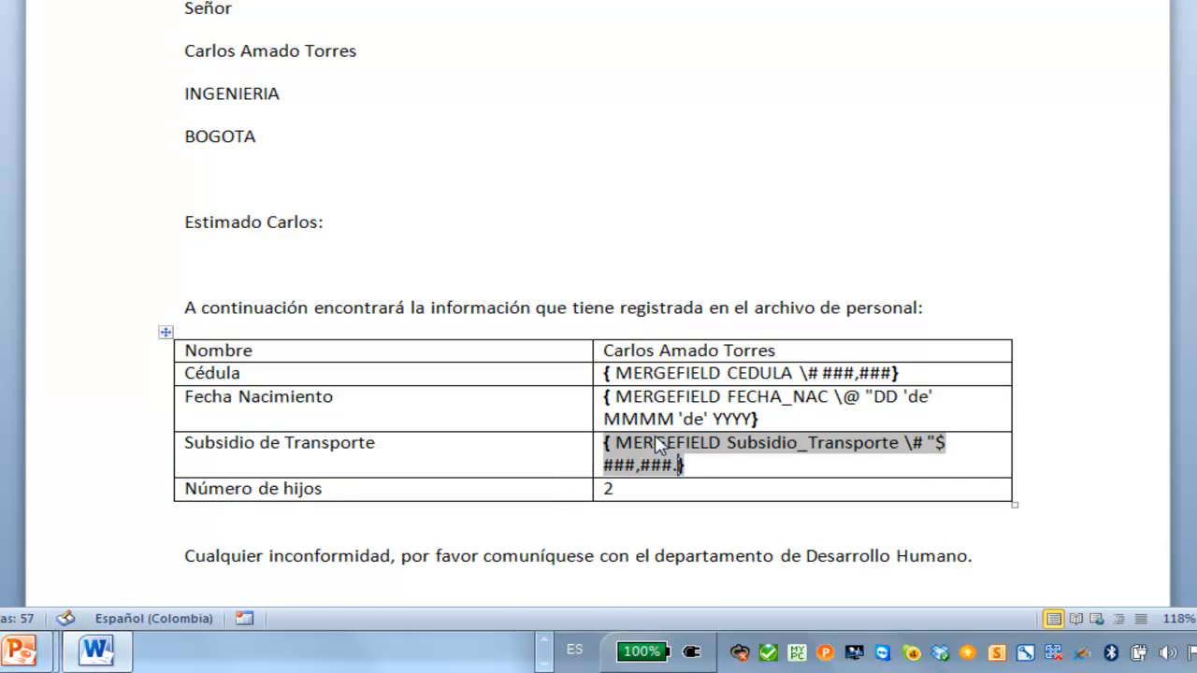
text(")
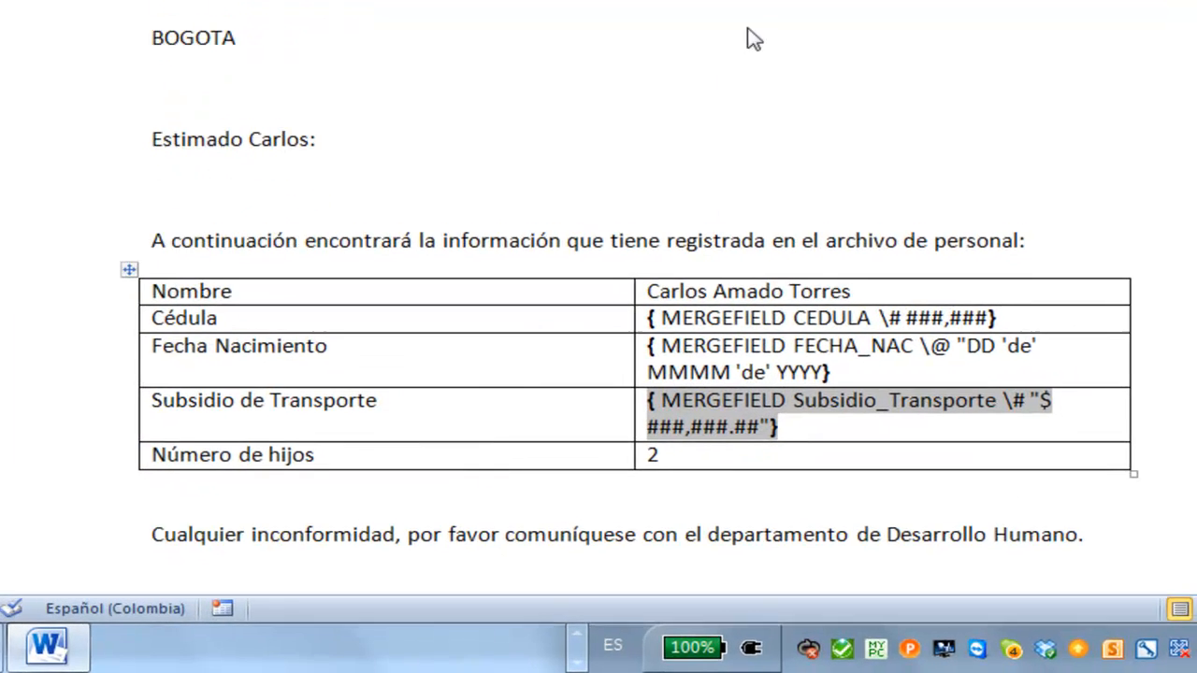
- Refresh the merge results preview and check the formatted values in the letters up to record 10
key(alt+F9)
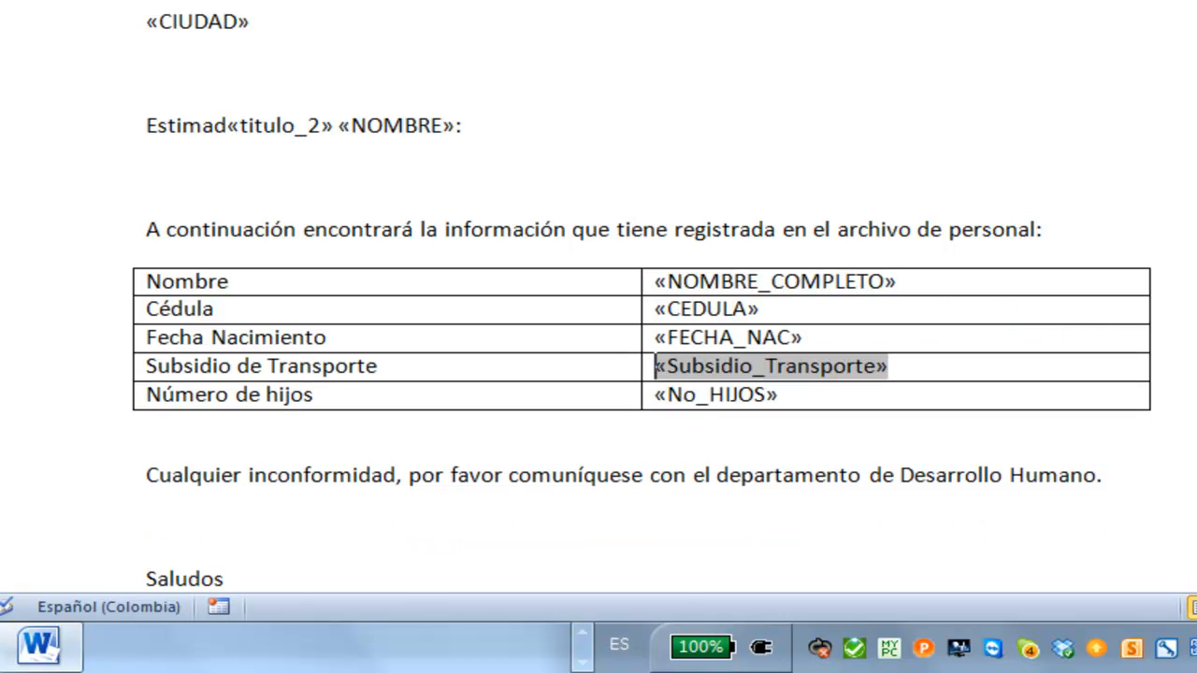
key(alt+shift+k)
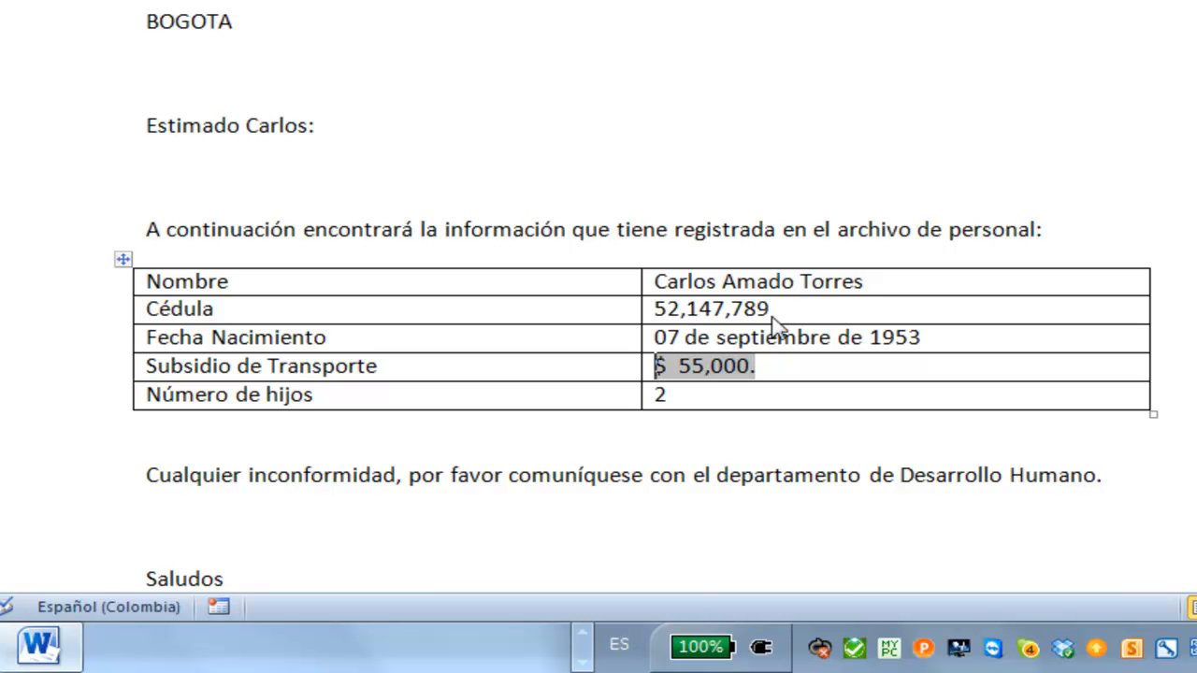
click(914, 293)
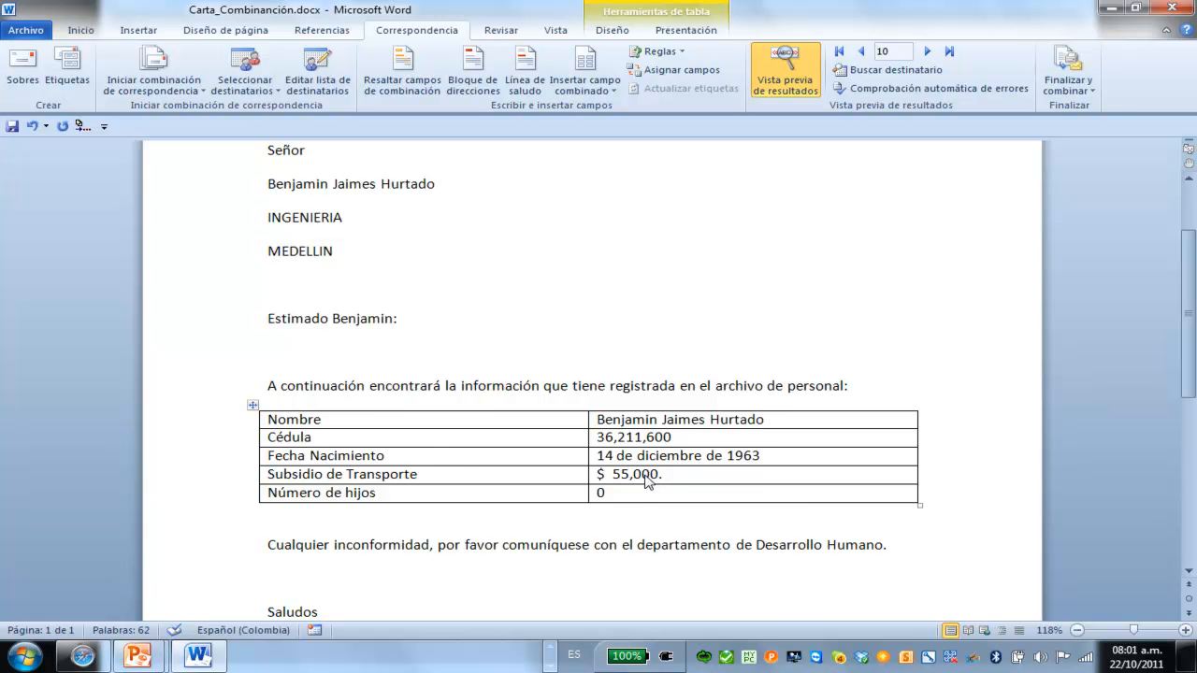
- Remove the decimal part .## from the Subsidio_Transporte field's format and refresh the results preview
right_click(648, 480)
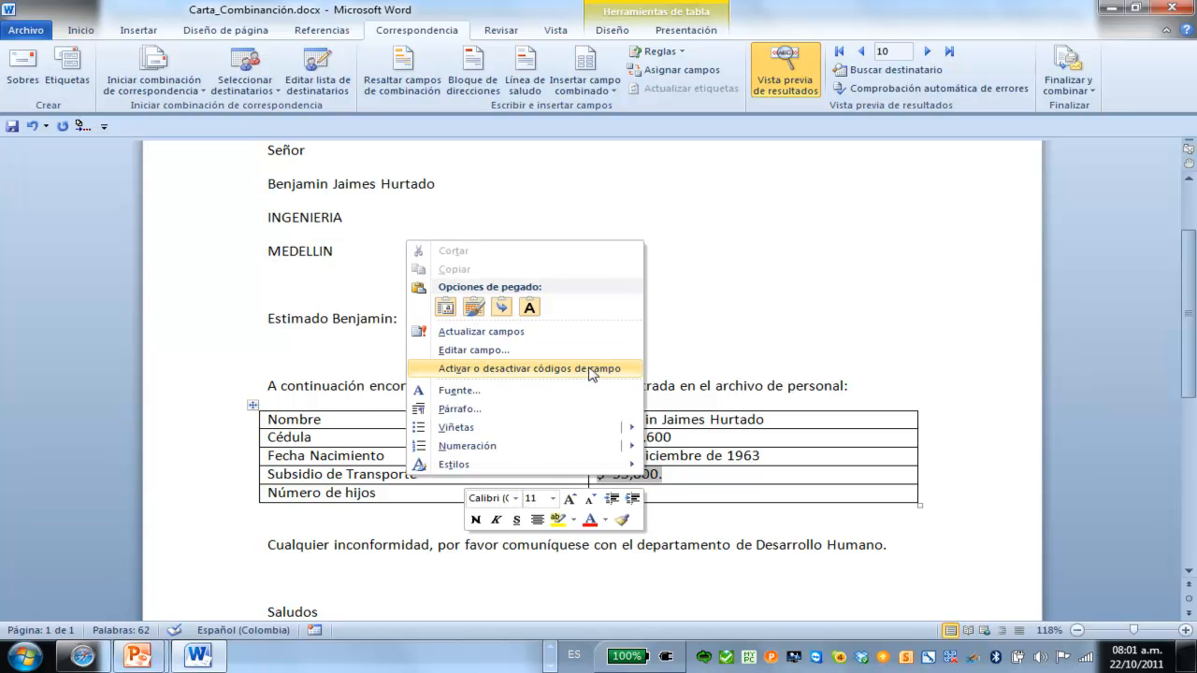
click(534, 369)
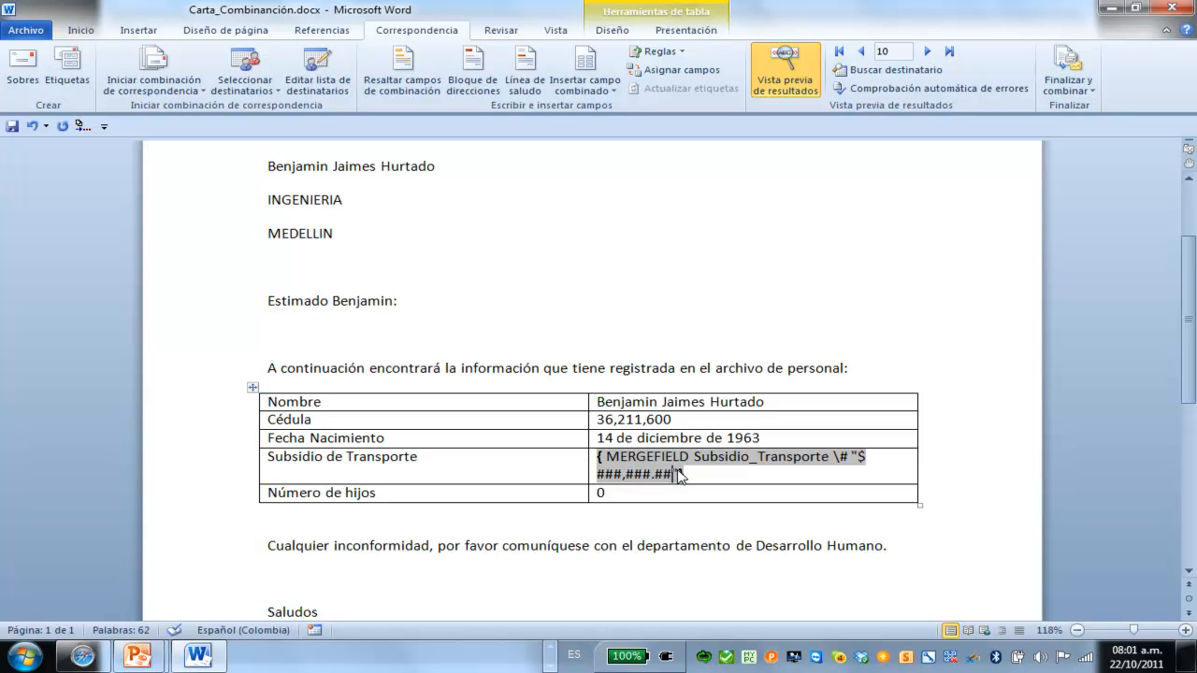
key(BackSpace)
key(BackSpace)
key(BackSpace)
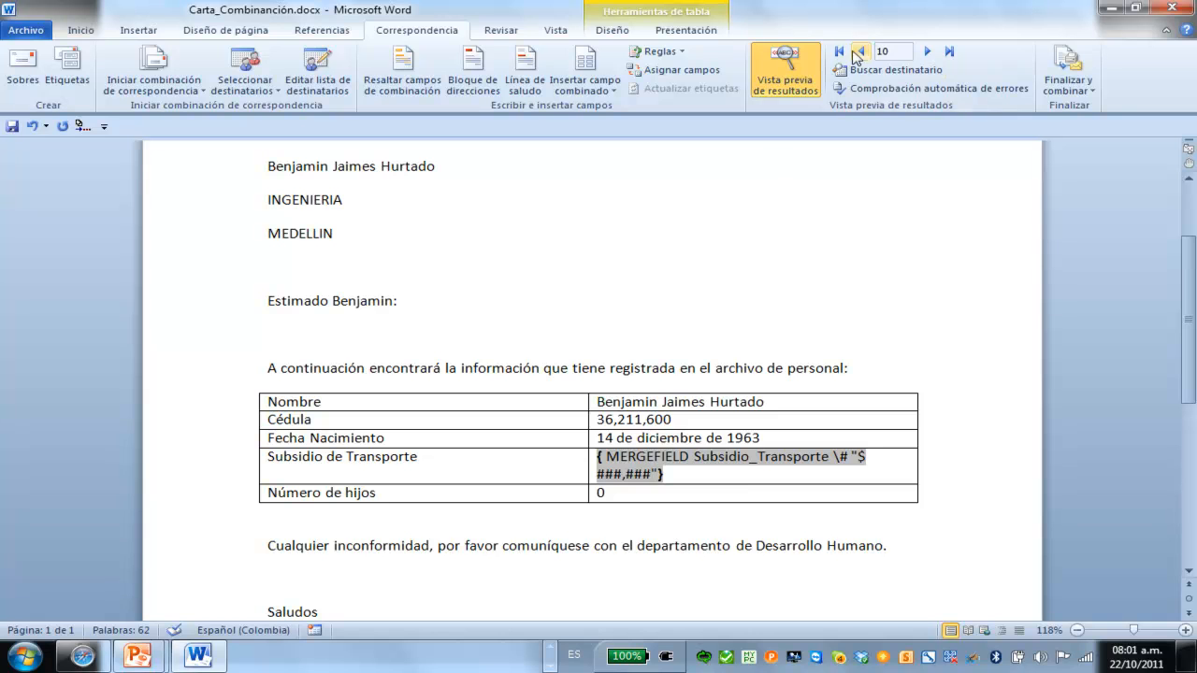
click(774, 73)
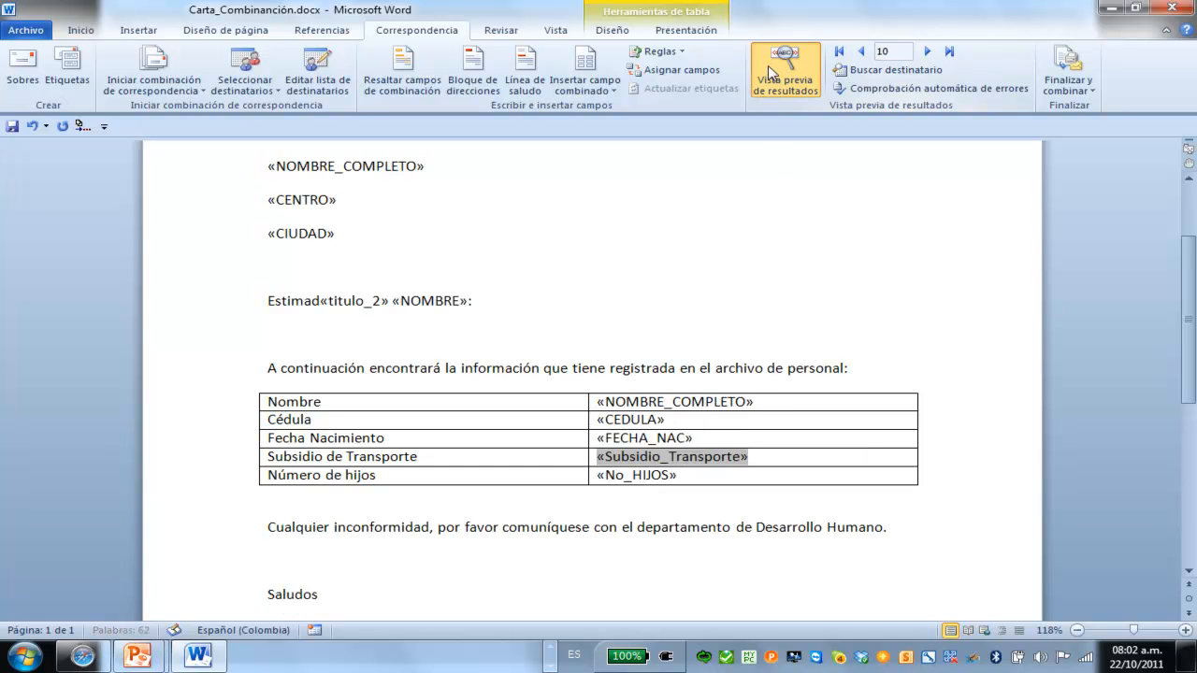
click(769, 70)
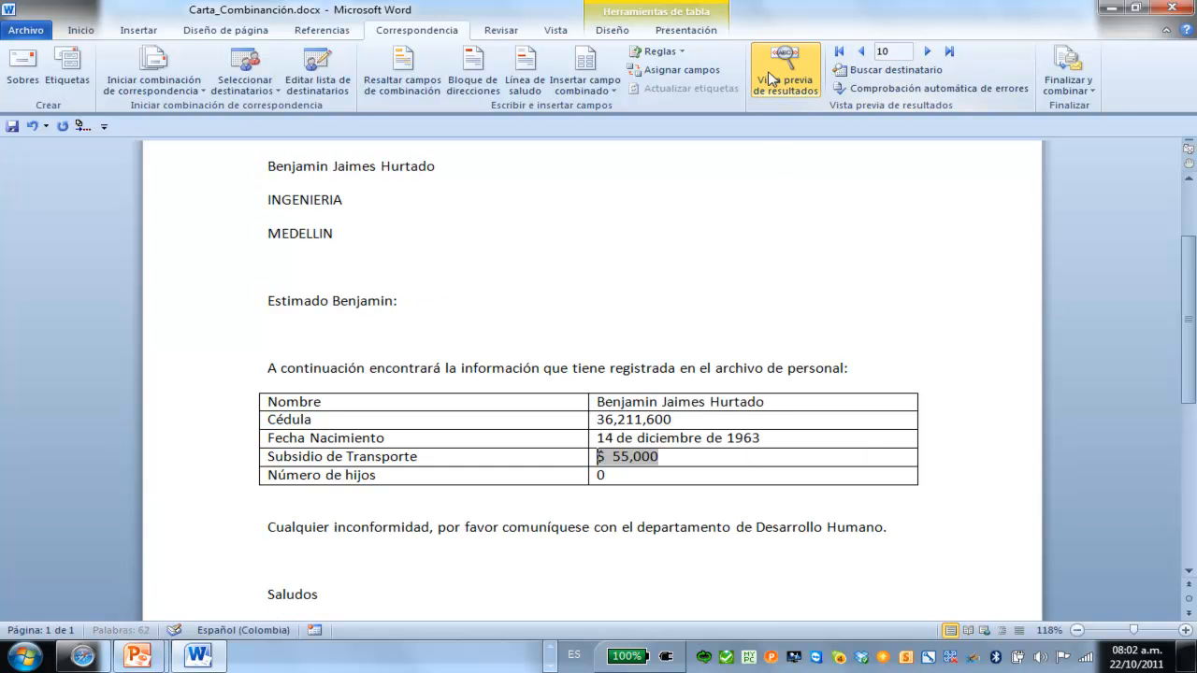
- Advance the preview record by record up to record 15, checking the table's number, date and currency formats
click(927, 53)
click(928, 53)
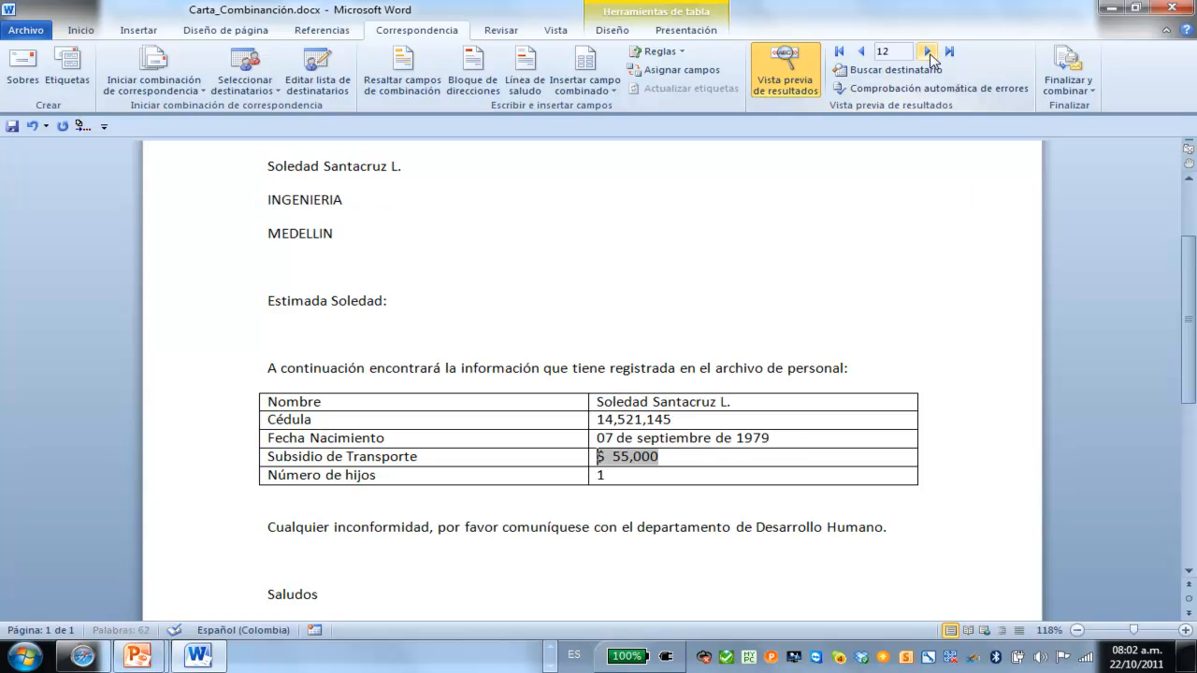
click(928, 53)
click(927, 54)
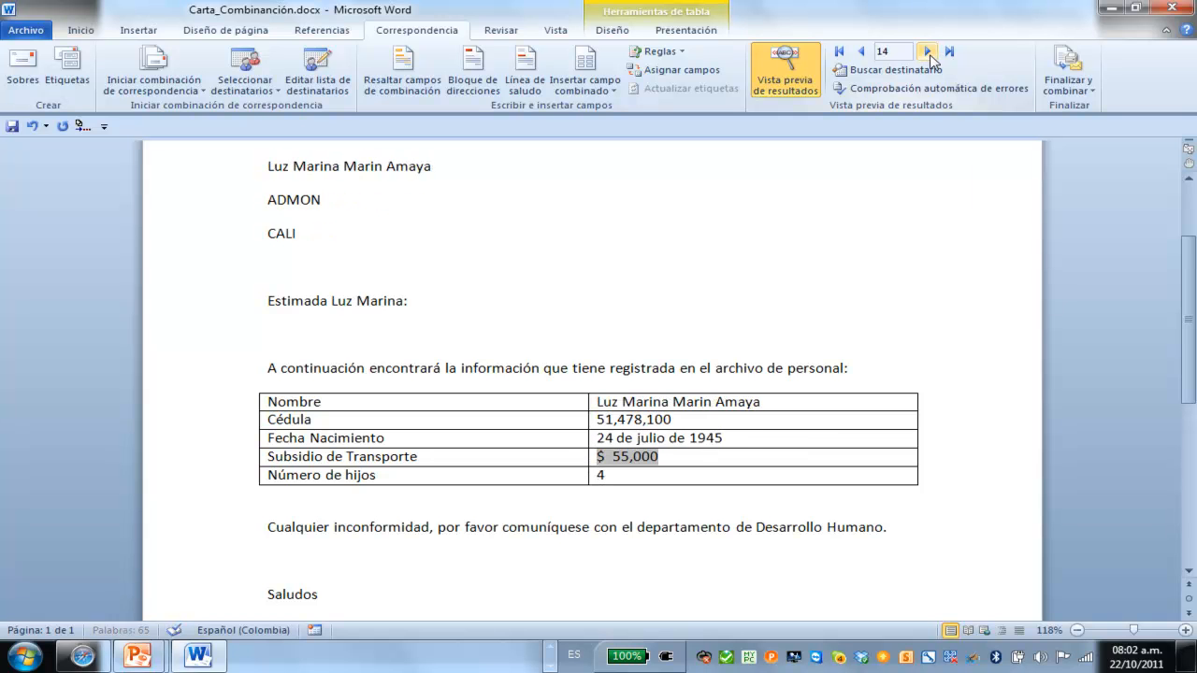
click(928, 53)
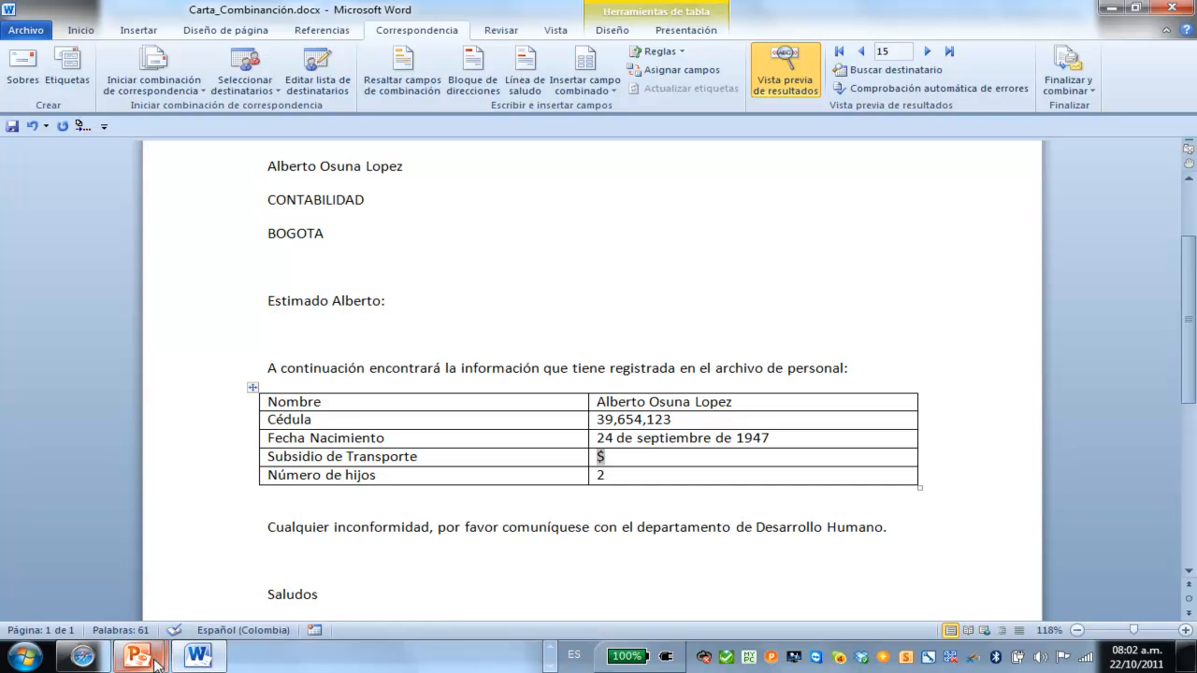
- Switch to the PowerPoint slide show and display the slide listing the mail merge field formats
mouse_move(140, 656)
click(283, 585)
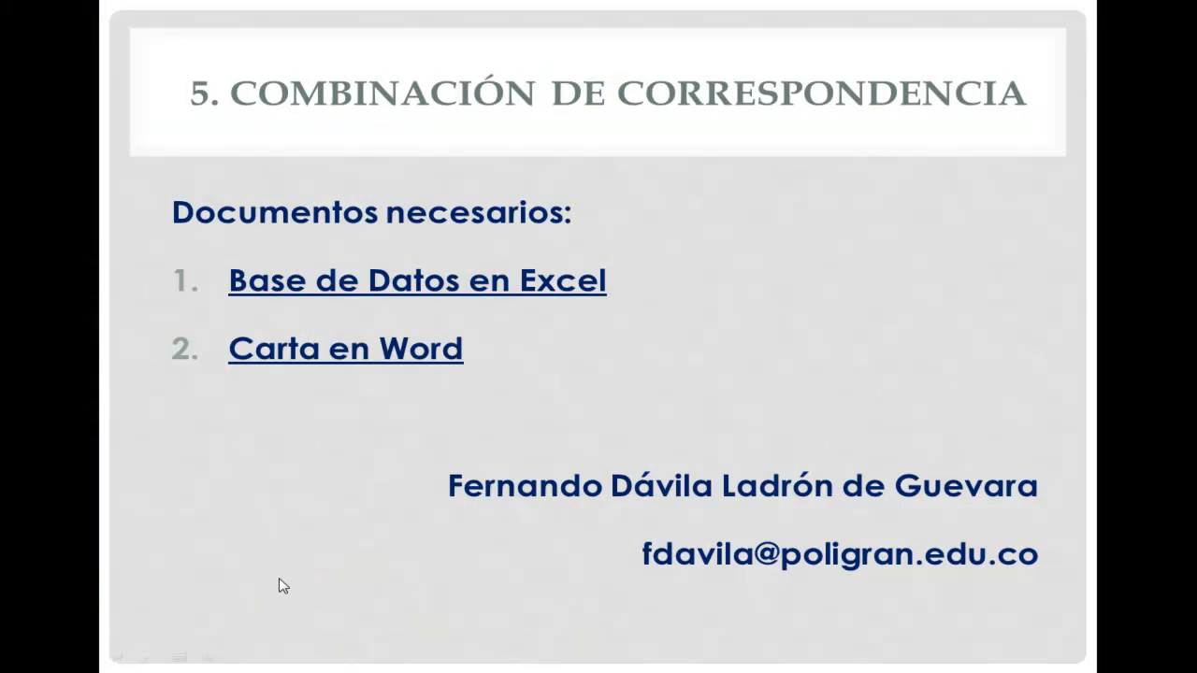
click(346, 553)
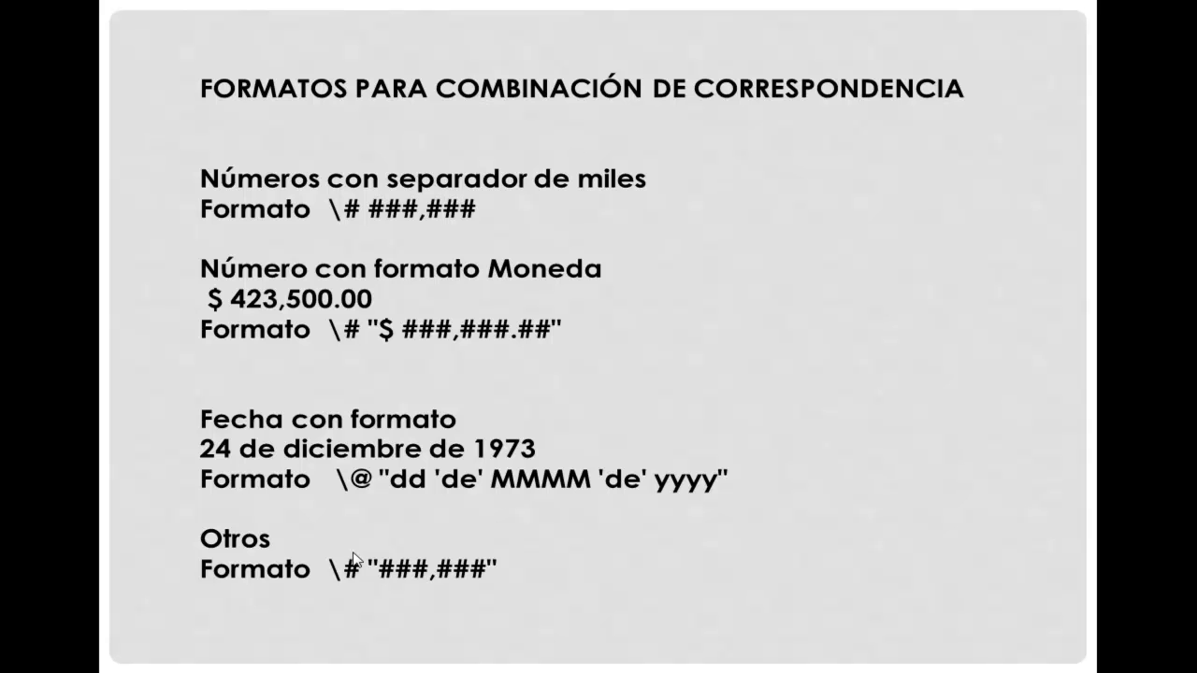
- Go back to the slide listing the required documents and open the linked Word letter, Carta en Word
key(Left)
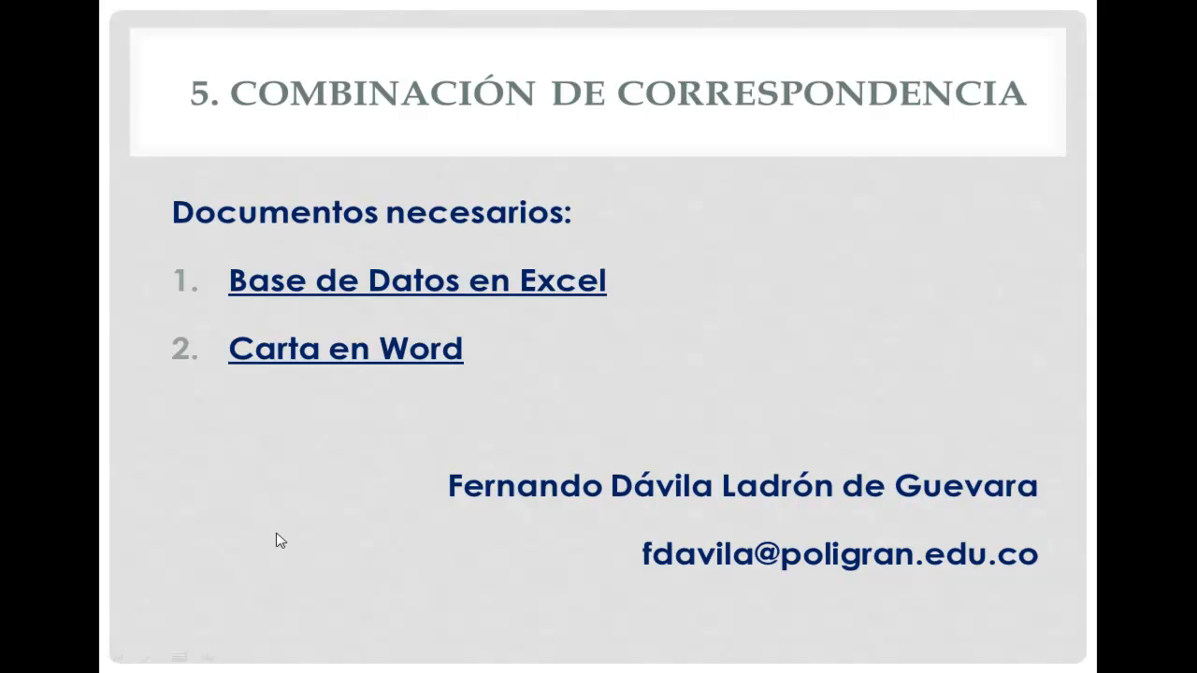
click(352, 360)
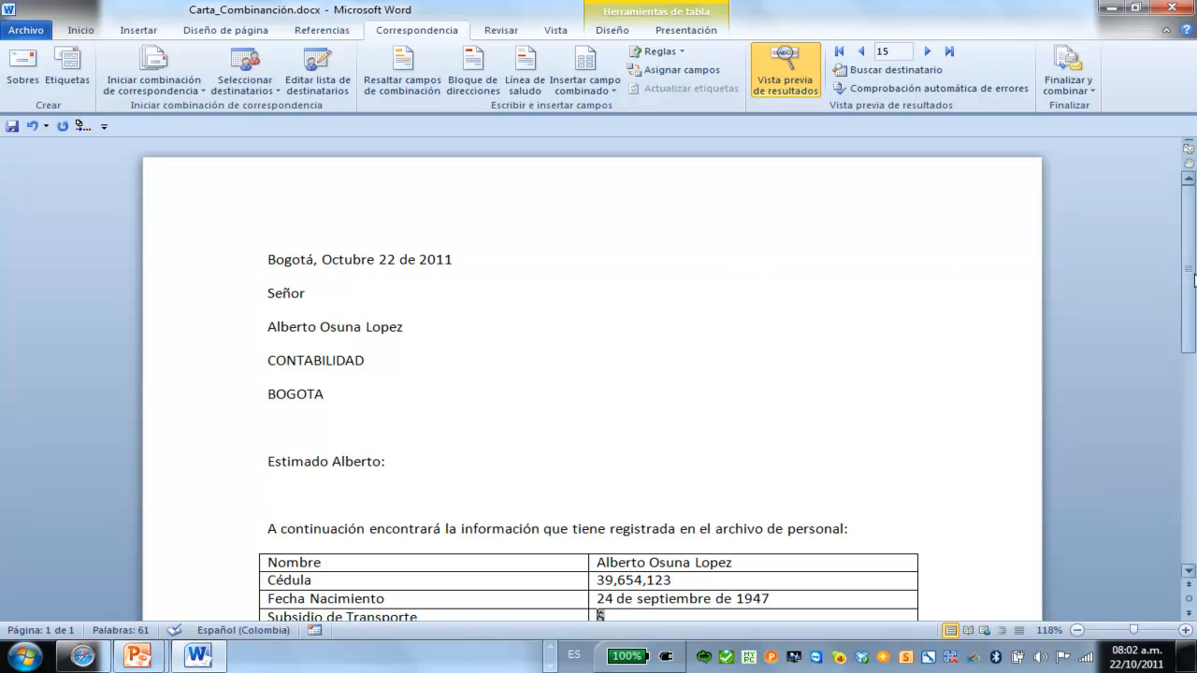
mouse_move(1192, 284)
mouse_down()
mouse_move(1193, 357)
mouse_move(1188, 276)
mouse_up()
- Examine the personnel data columns in the mail merge recipient list, including the email column, and close the list
click(328, 91)
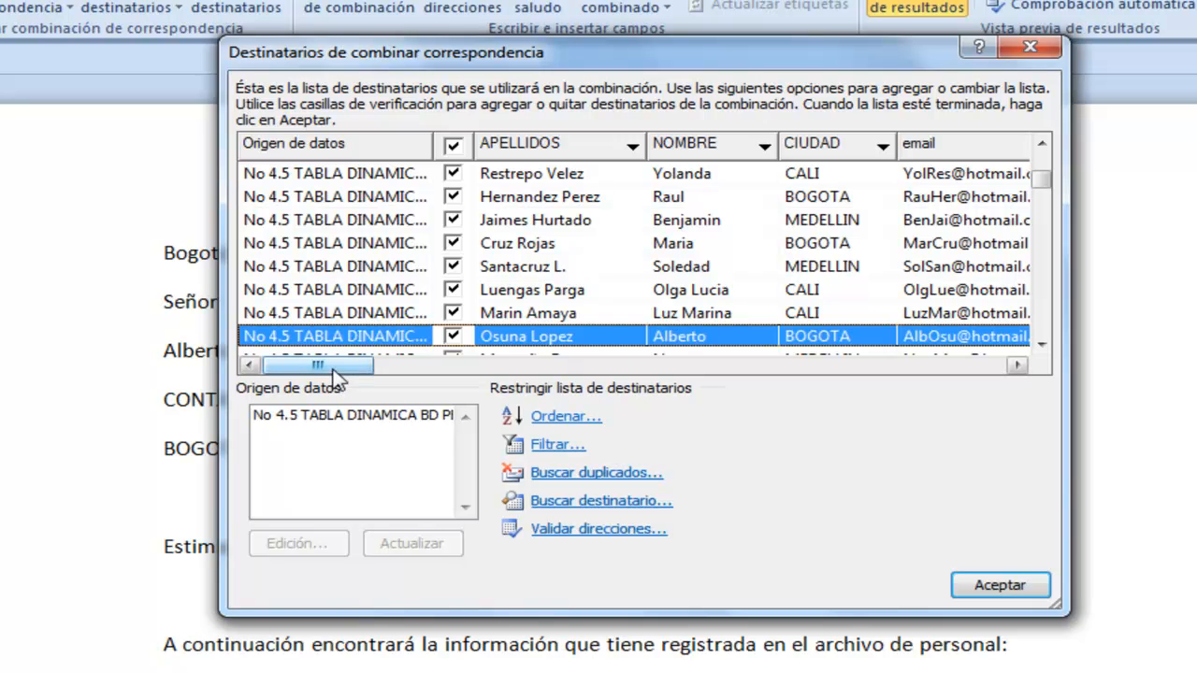
drag(334, 374, 725, 393)
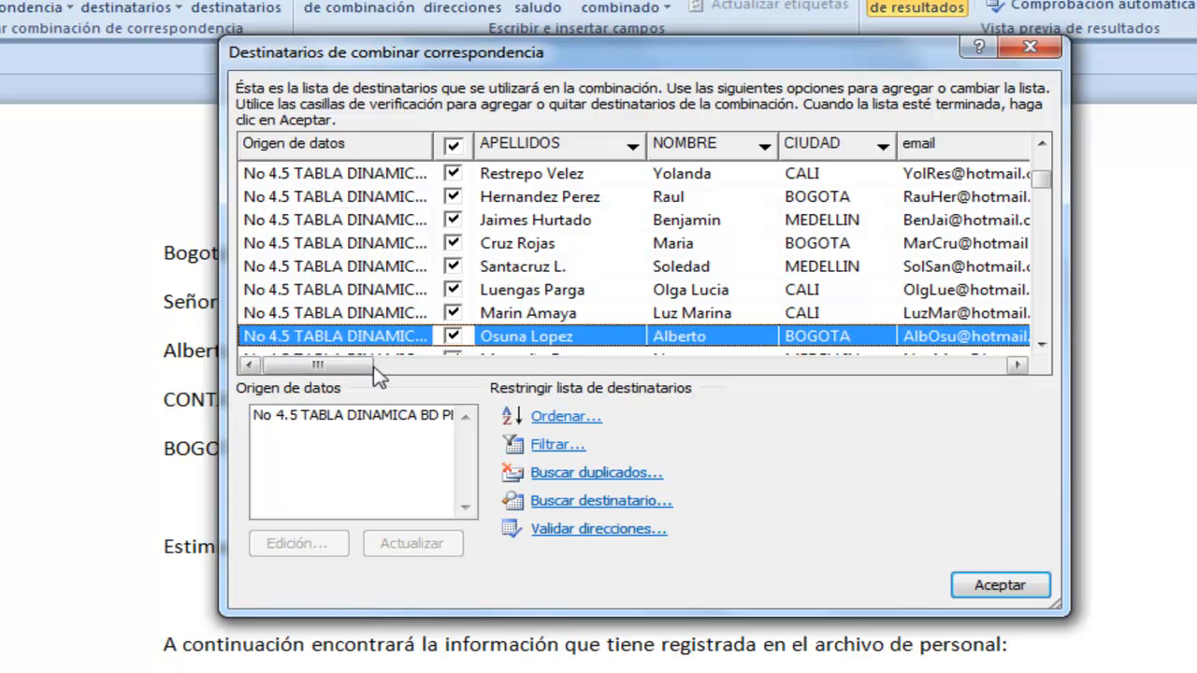
drag(332, 370, 490, 366)
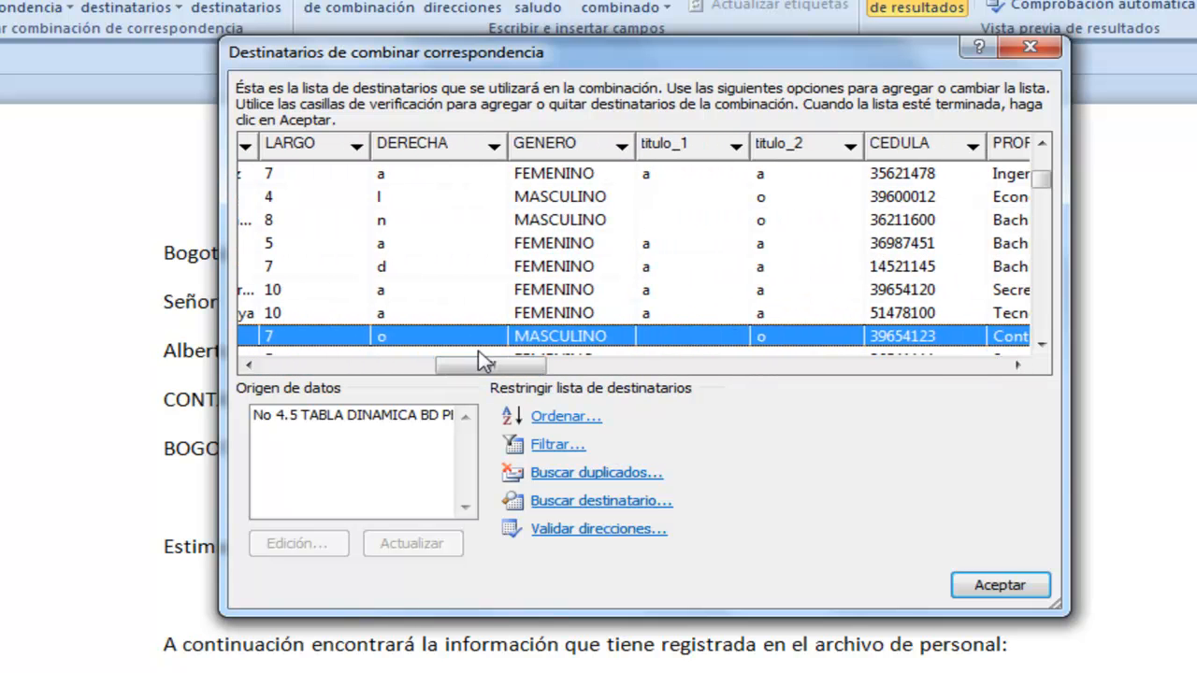
drag(484, 369, 678, 366)
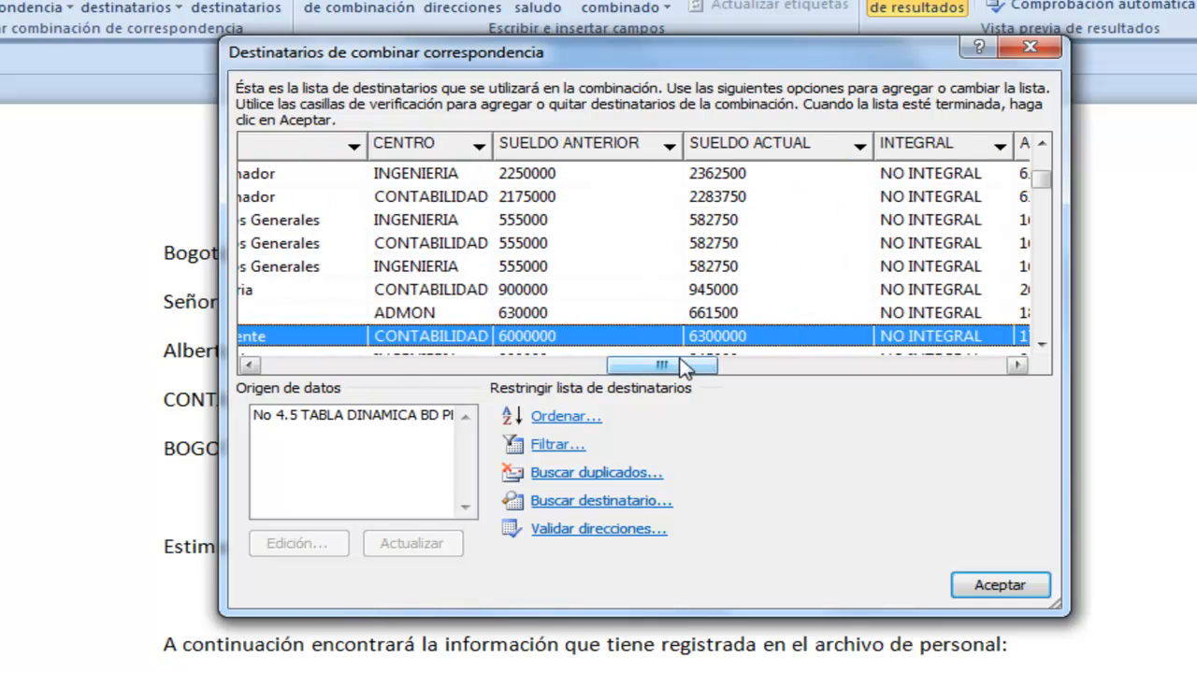
drag(669, 367, 356, 365)
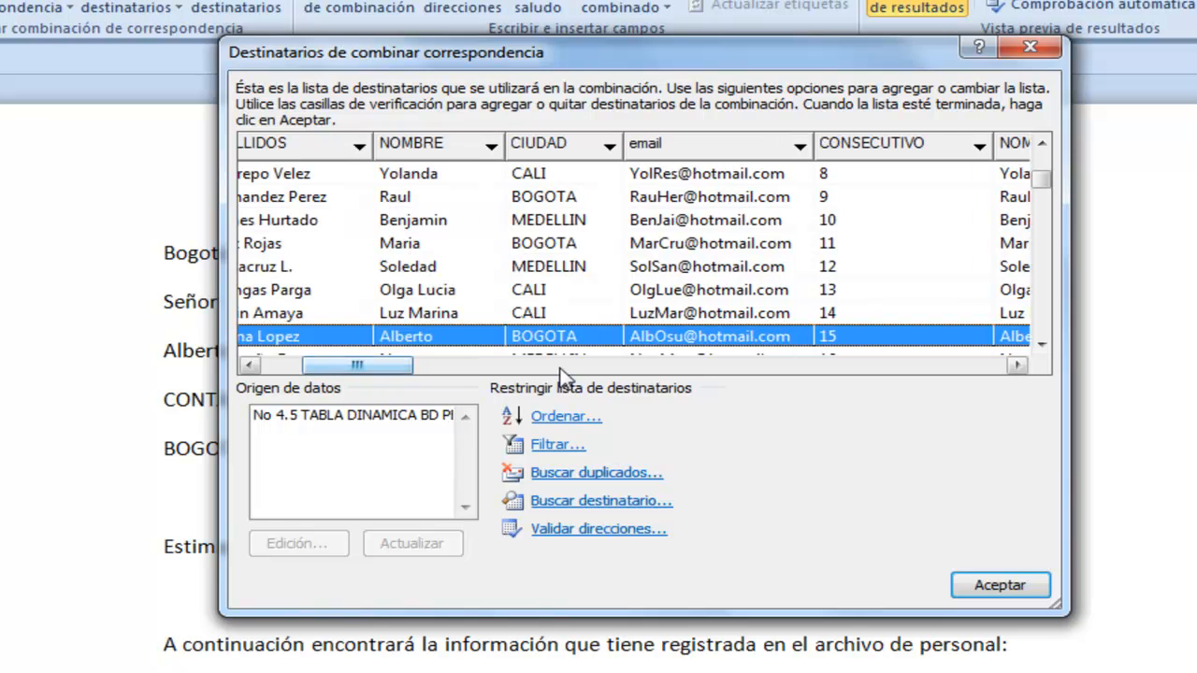
click(999, 585)
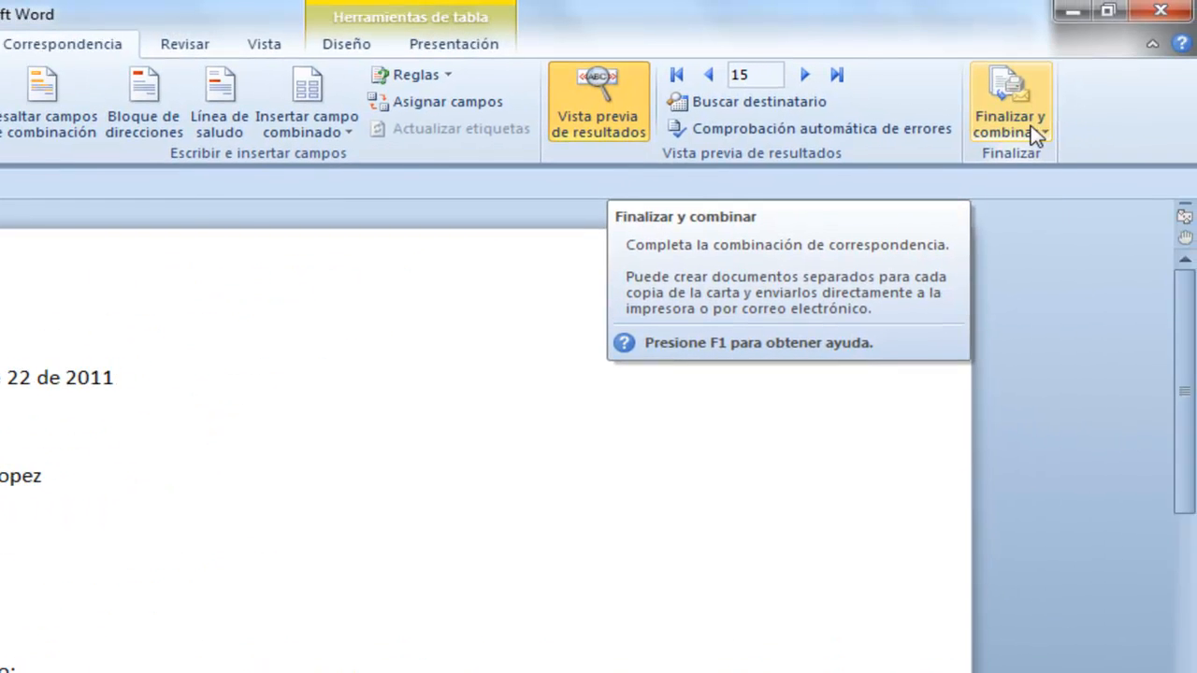
- Set up an e-mail merge addressed to the email field with subject Informacion, check the mail format options and cancel it
click(1036, 136)
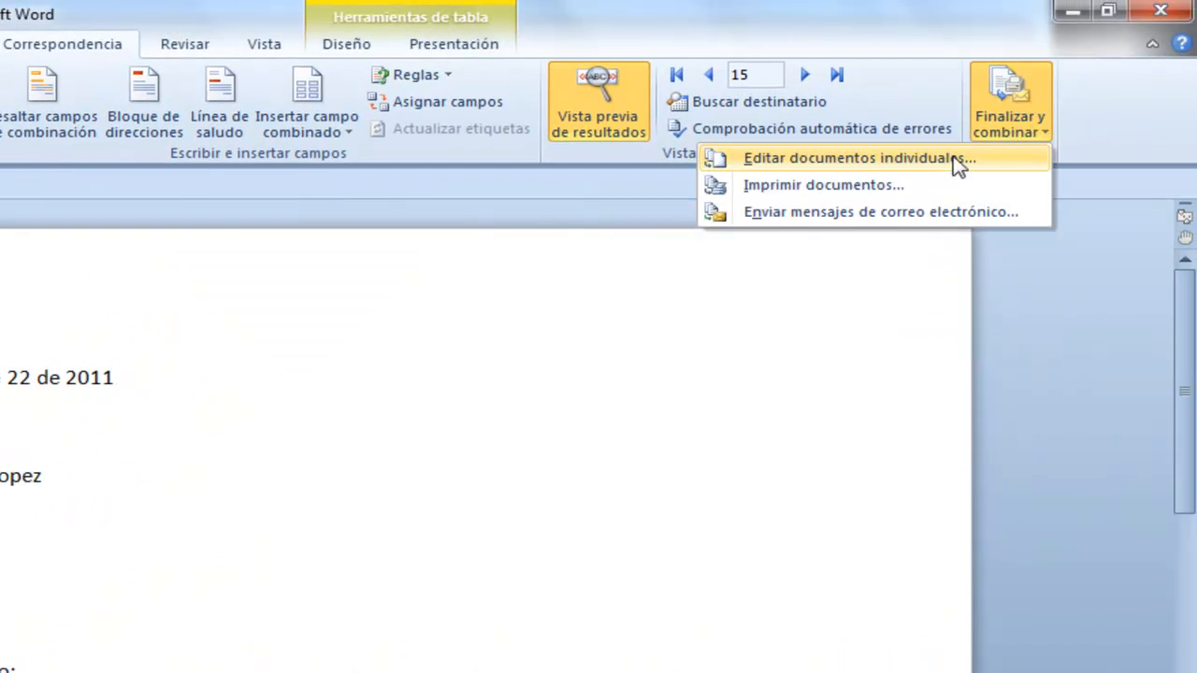
click(788, 207)
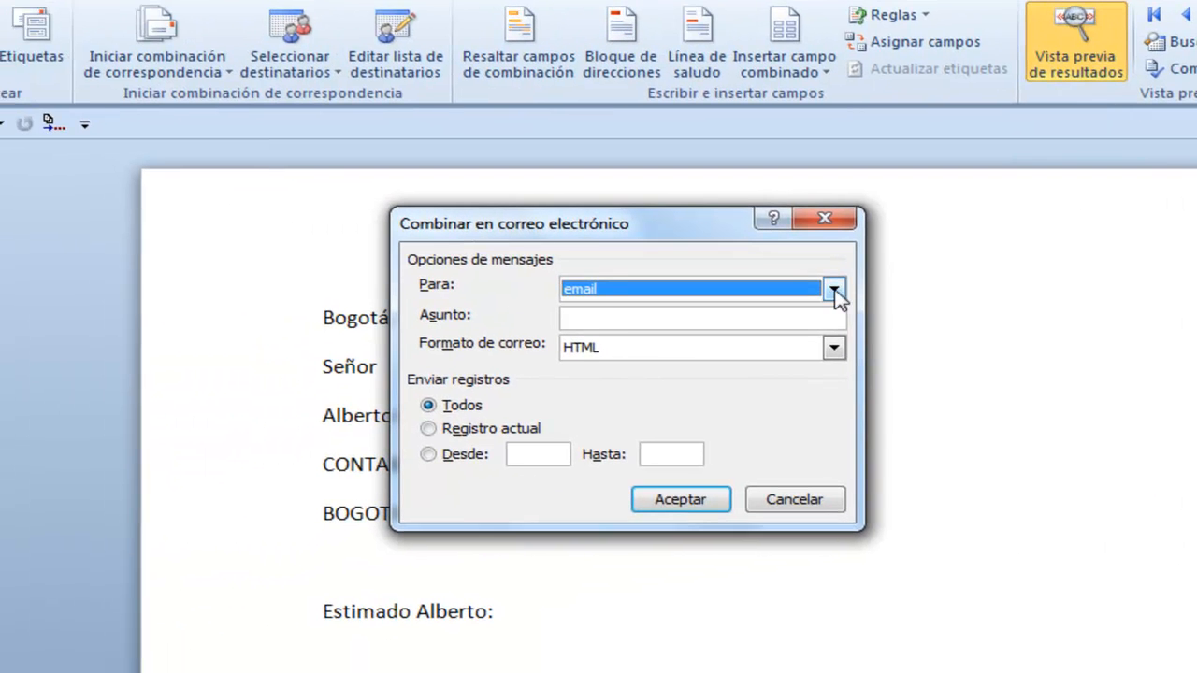
click(834, 291)
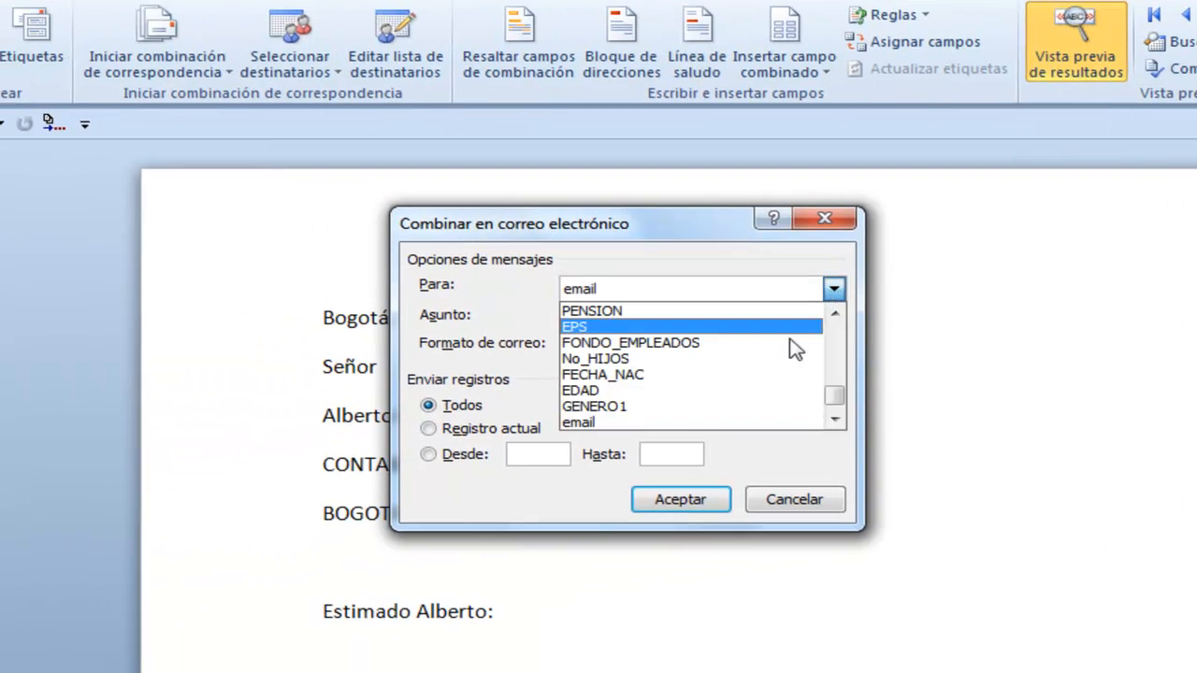
click(687, 432)
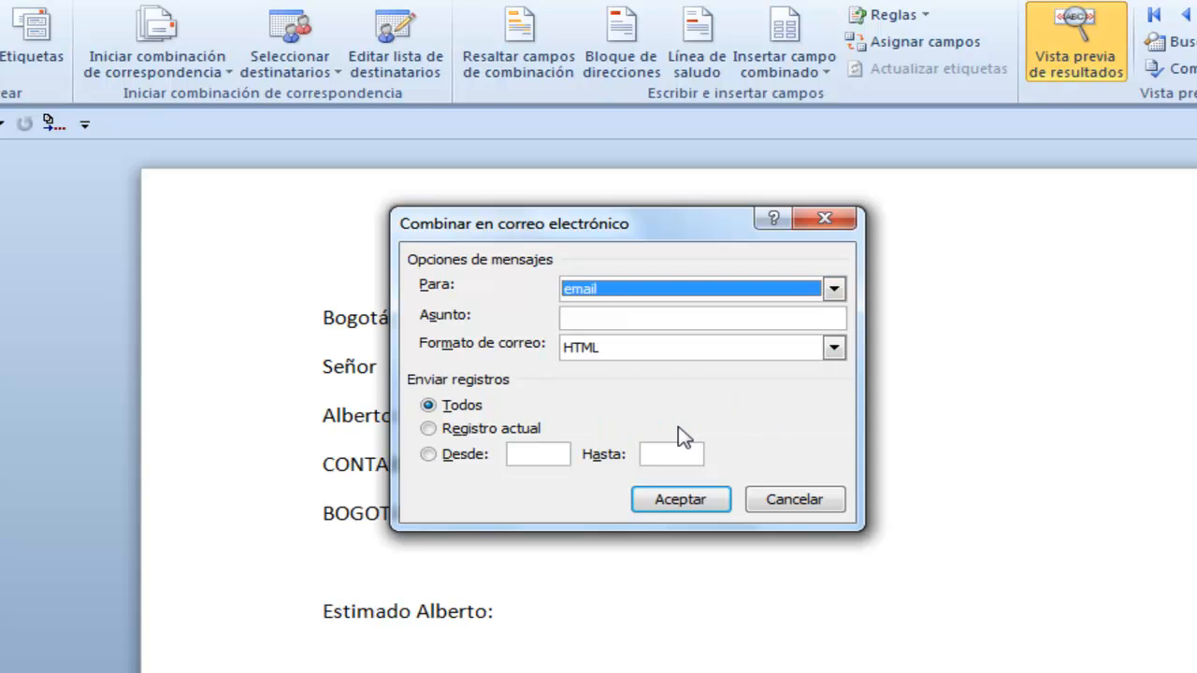
click(631, 326)
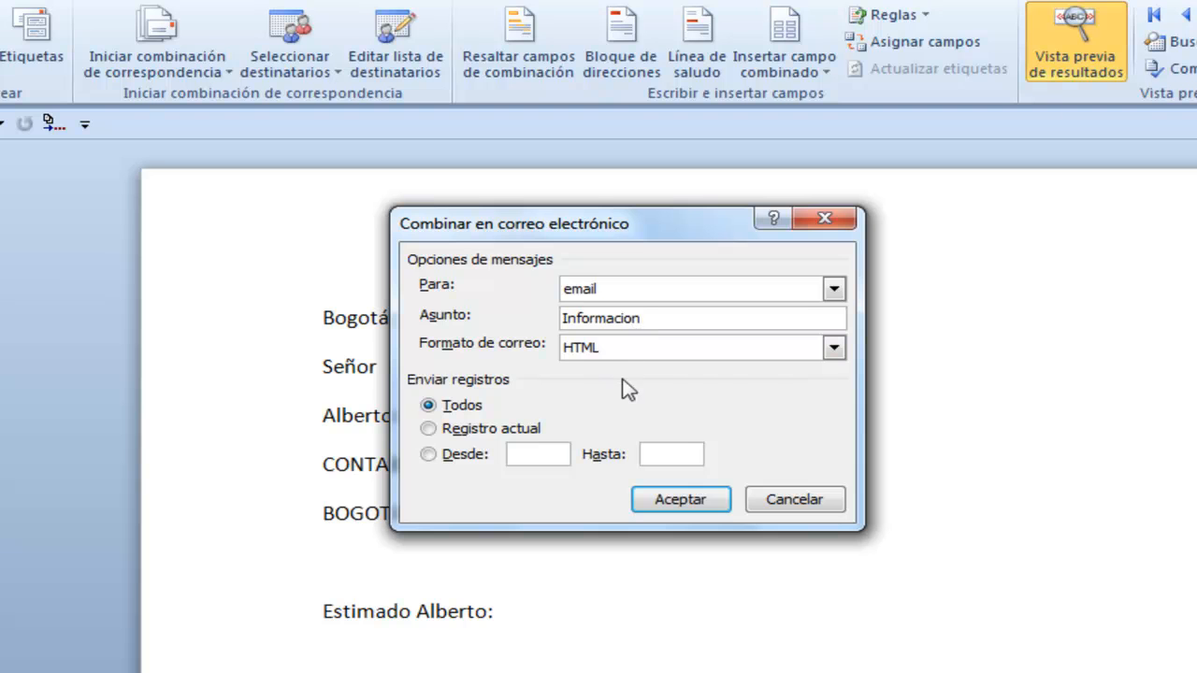
click(833, 349)
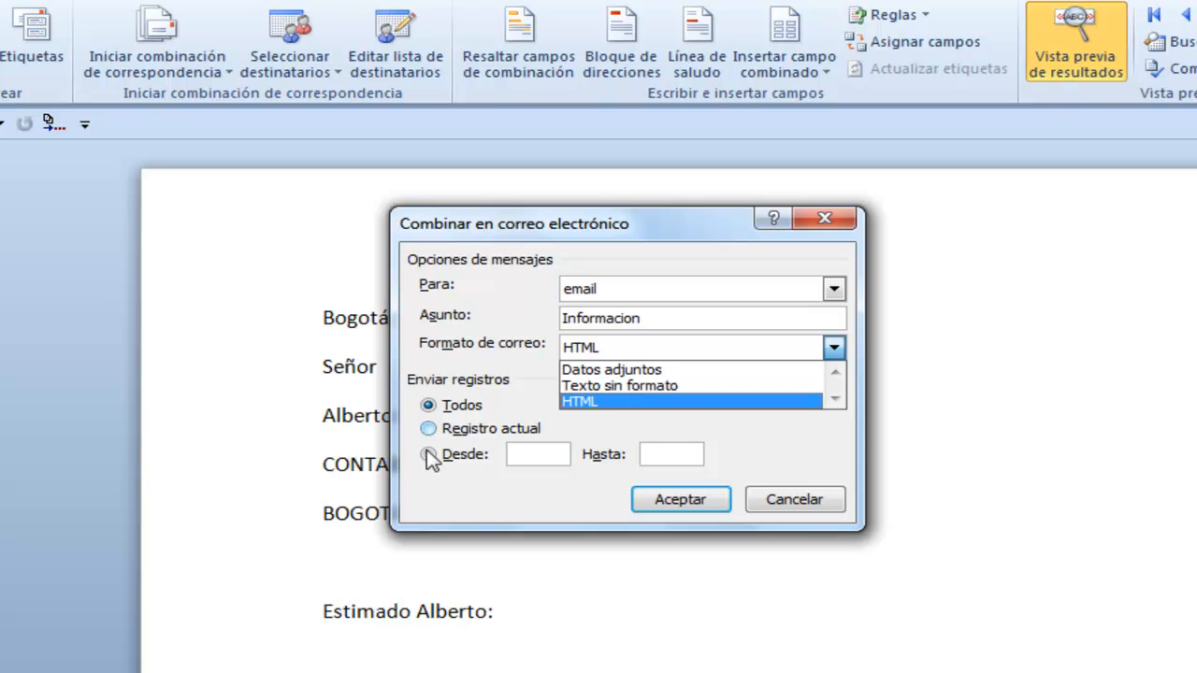
click(790, 503)
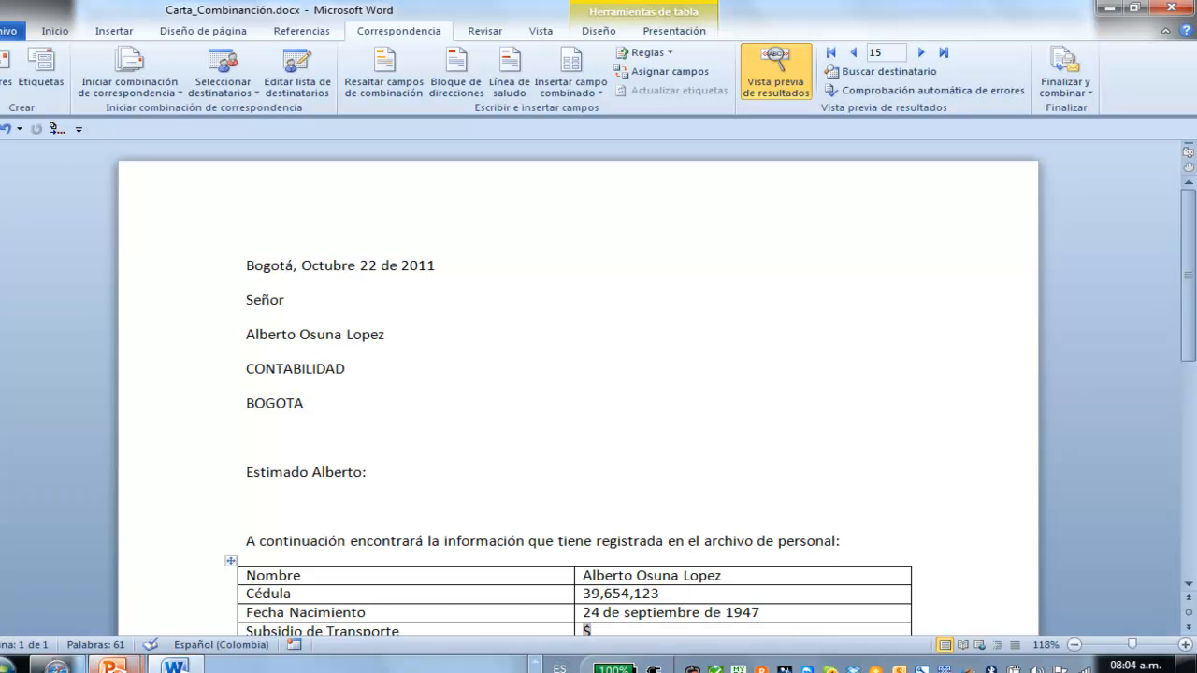
- Switch to the PowerPoint slide show at the slide 5. Combinación de Correspondencia
click(113, 665)
click(309, 575)
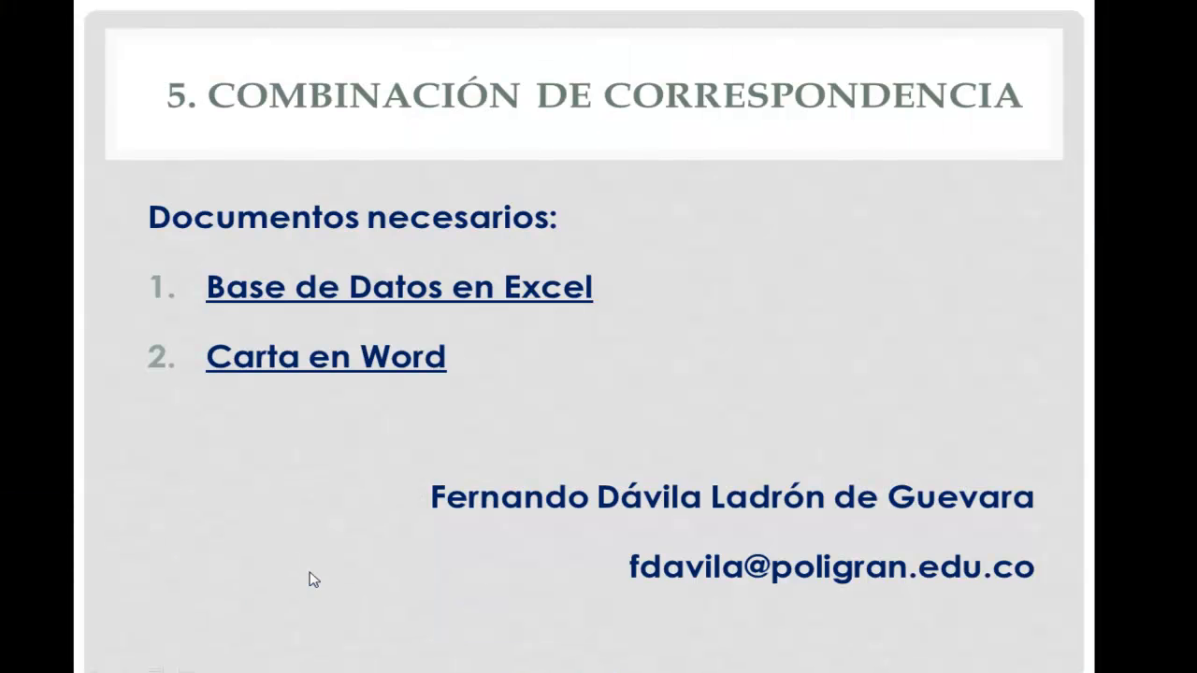